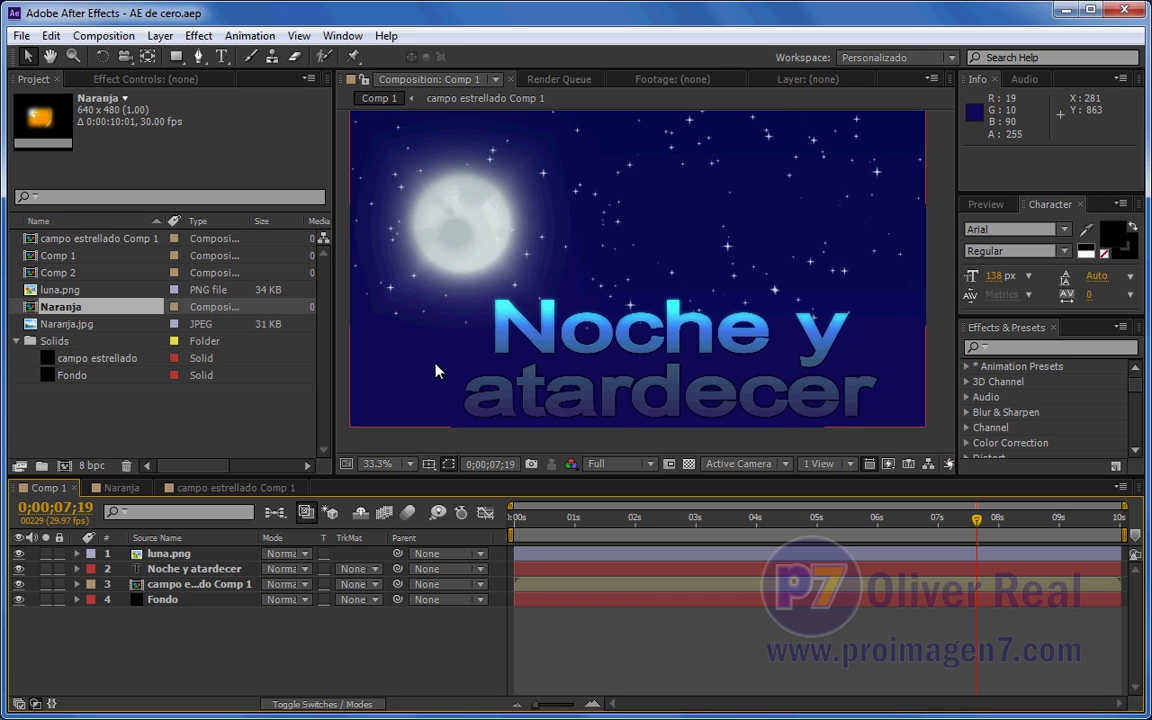
# Step: Select the luna.png layer to show the moon's dotted motion path in Comp 1
pyautogui.click(168, 553)
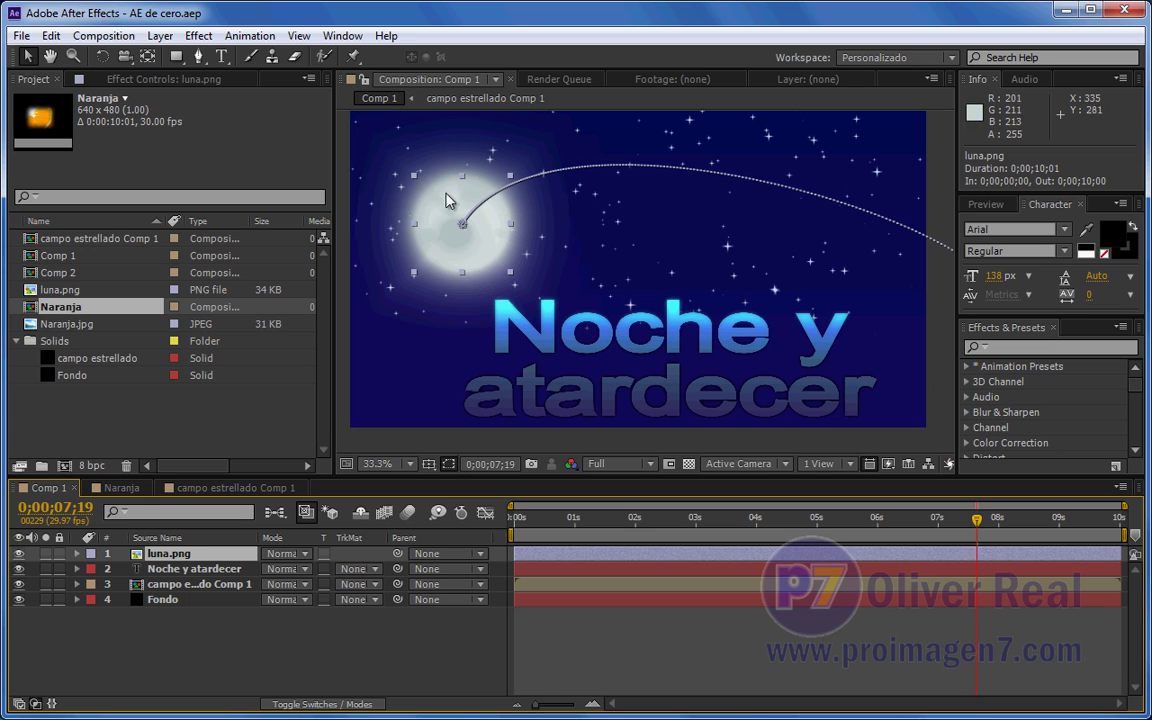
# Step: Show luna.png's Position with P and scrub from 02;18 to 03;10 to watch the moon rise
pyautogui.moveTo(622, 525); pyautogui.dragTo(660, 535)
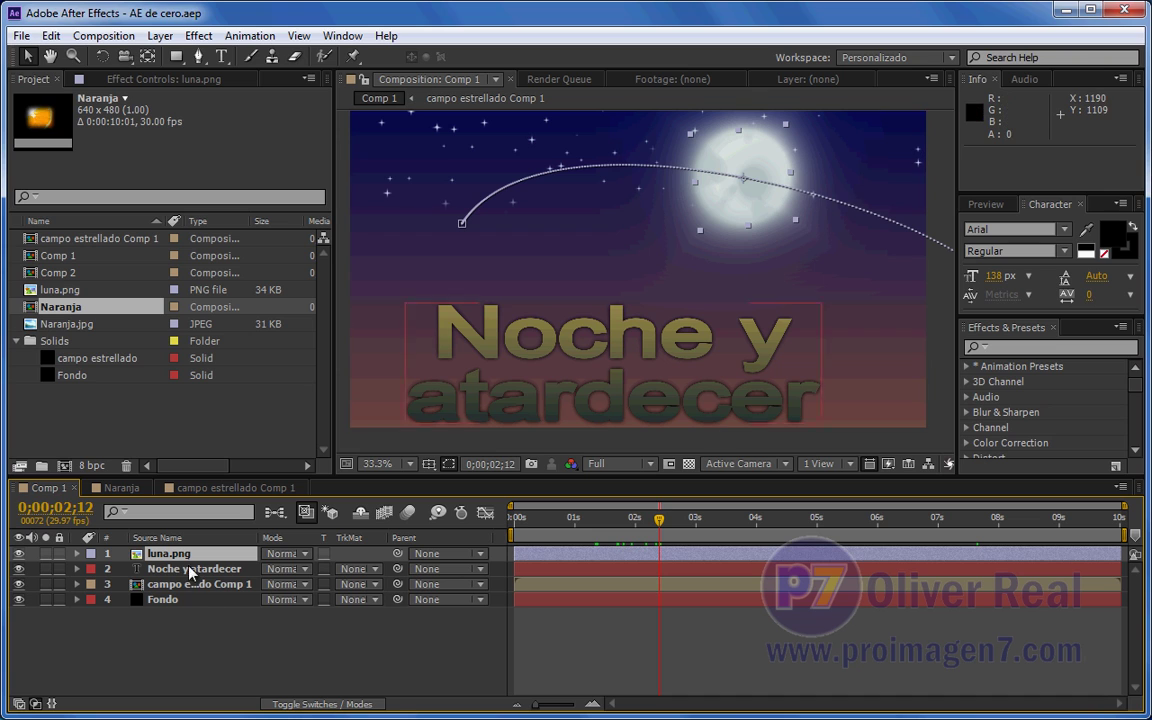
pyautogui.press('p')
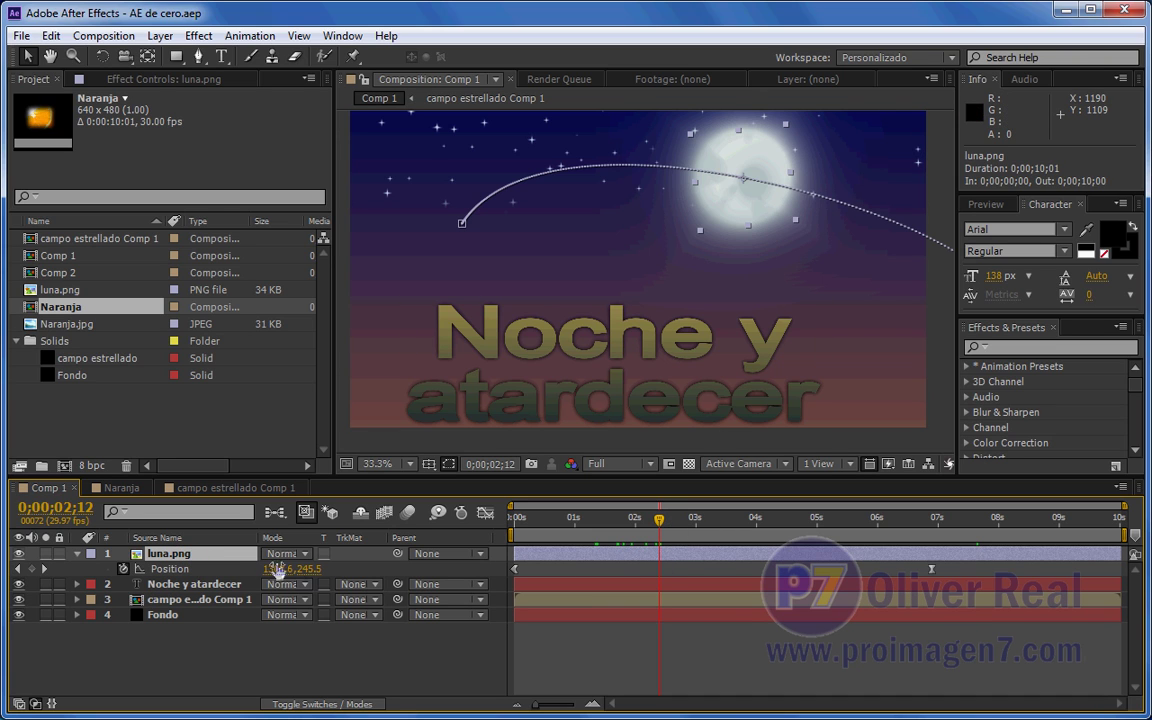
pyautogui.click(671, 521)
pyautogui.moveTo(671, 521); pyautogui.dragTo(716, 521)
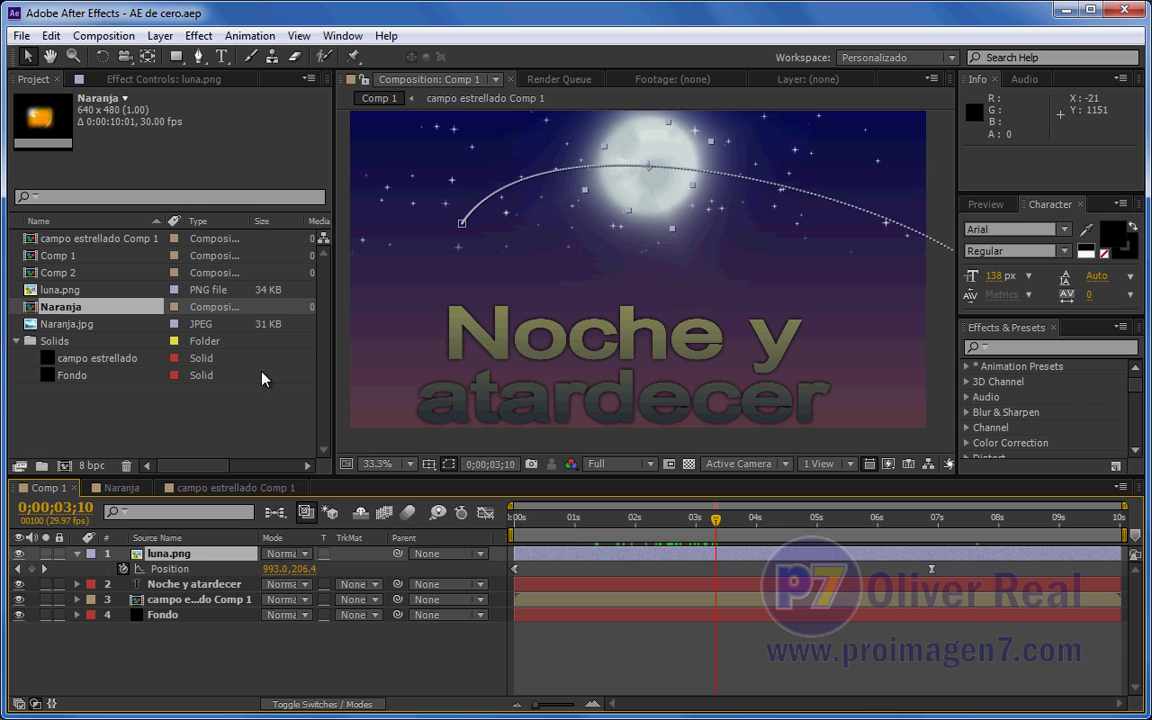
# Step: Start a new composition sized 600 × 400 px
pyautogui.click(64, 466)
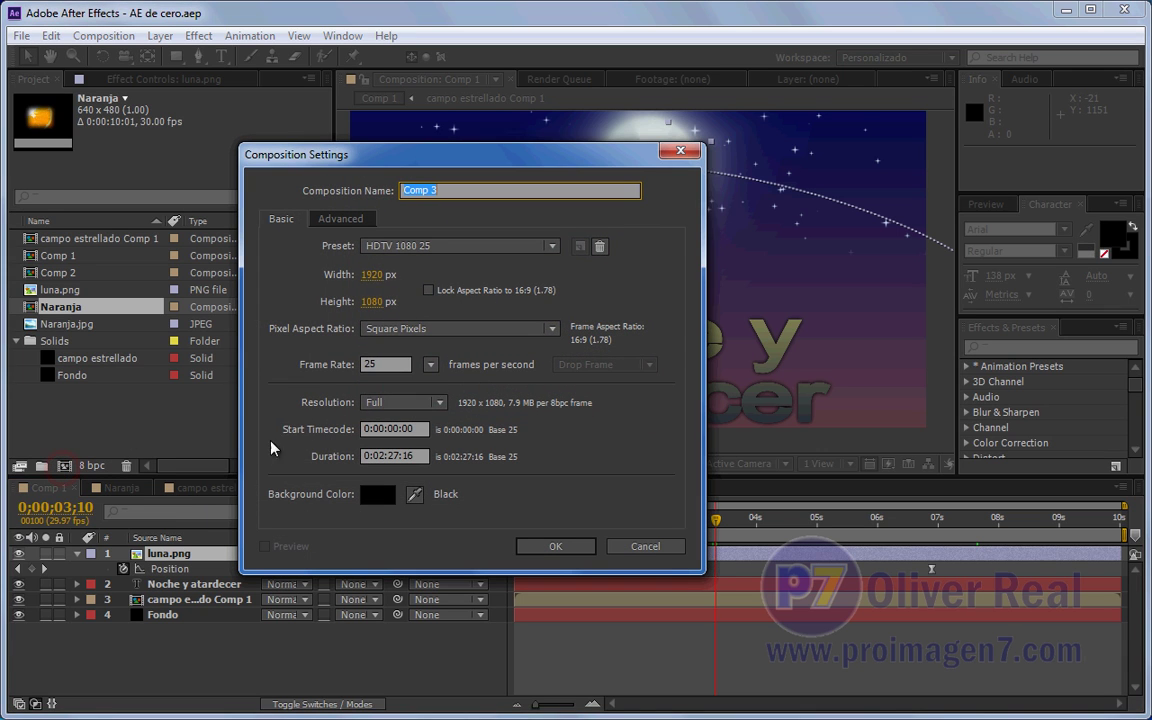
pyautogui.click(376, 276)
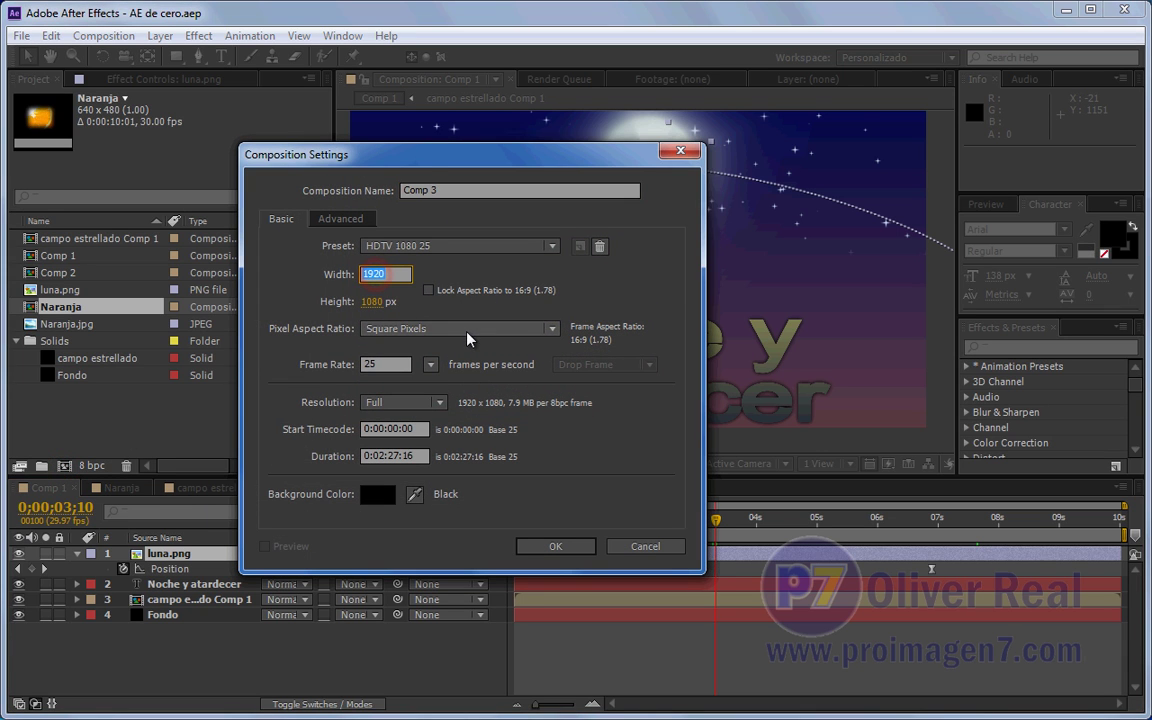
pyautogui.write('600')
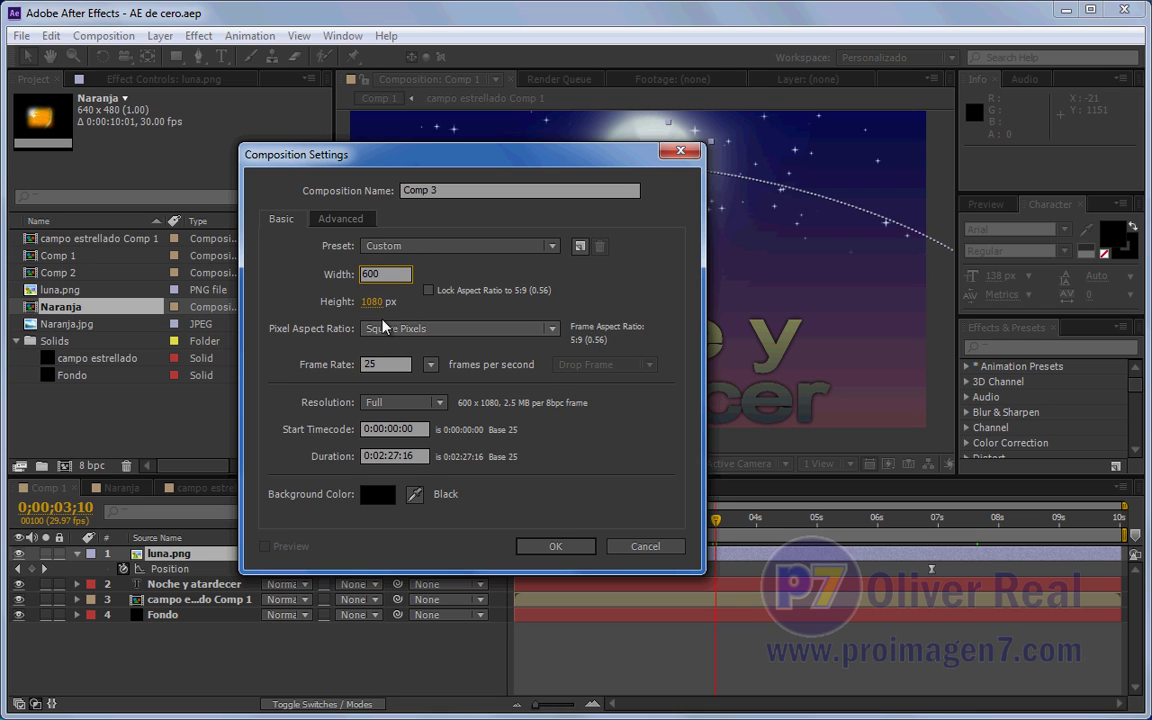
pyautogui.click(372, 302)
pyautogui.write('400')
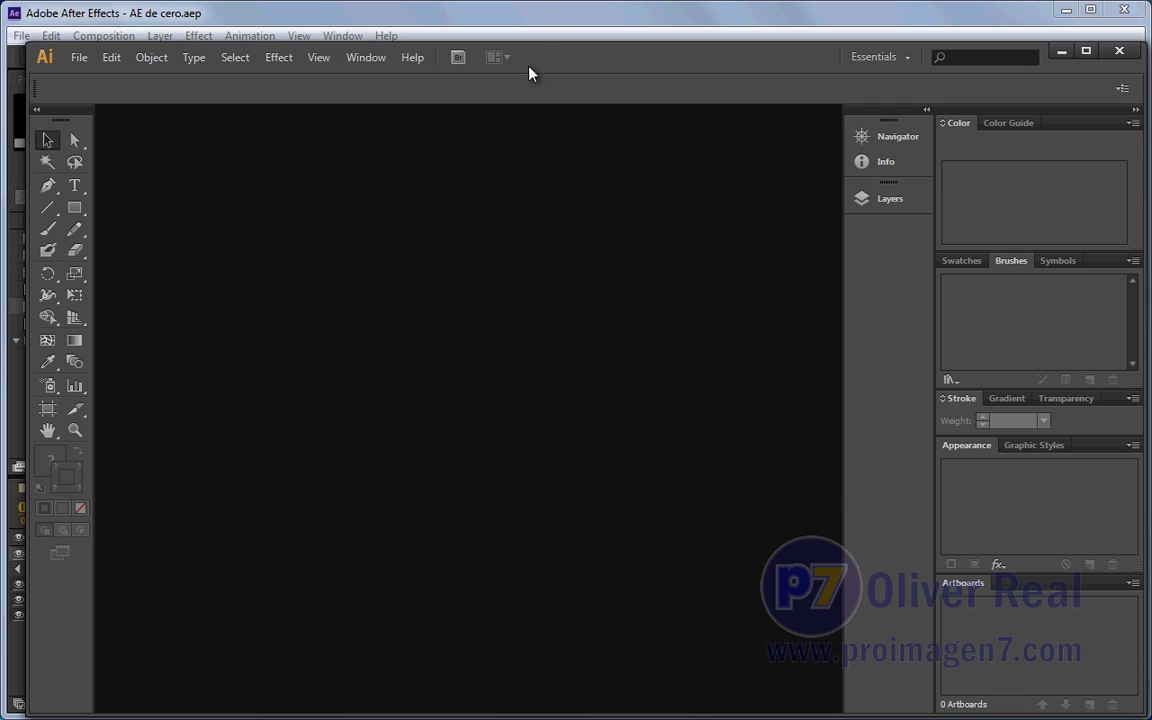
# Step: Set the composition duration to 0:00:10:00 and create Comp 3
pyautogui.click(482, 15)
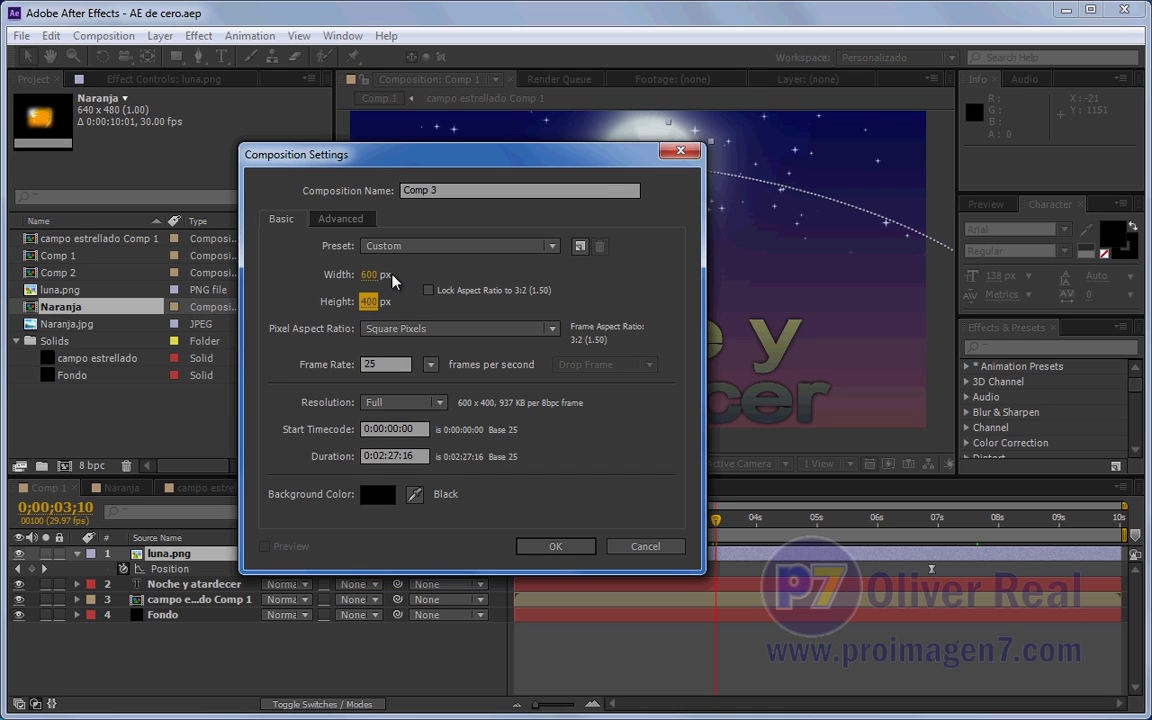
pyautogui.click(375, 456)
pyautogui.press('BackSpace')
pyautogui.press('BackSpace')
pyautogui.write('10')
pyautogui.click(411, 454)
pyautogui.write('0:0:10:1')
pyautogui.press('BackSpace')
pyautogui.write('00')
pyautogui.click(534, 546)
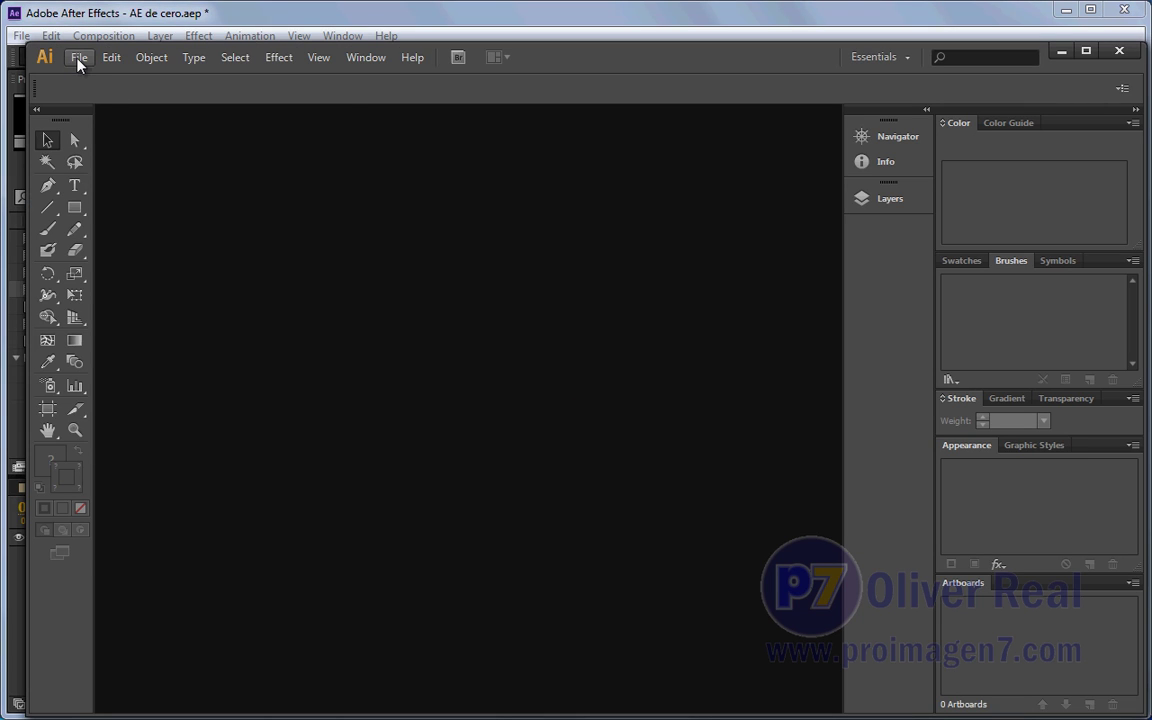
# Step: Create a new Illustrator document with a 600 × 400 px artboard
pyautogui.click(79, 58)
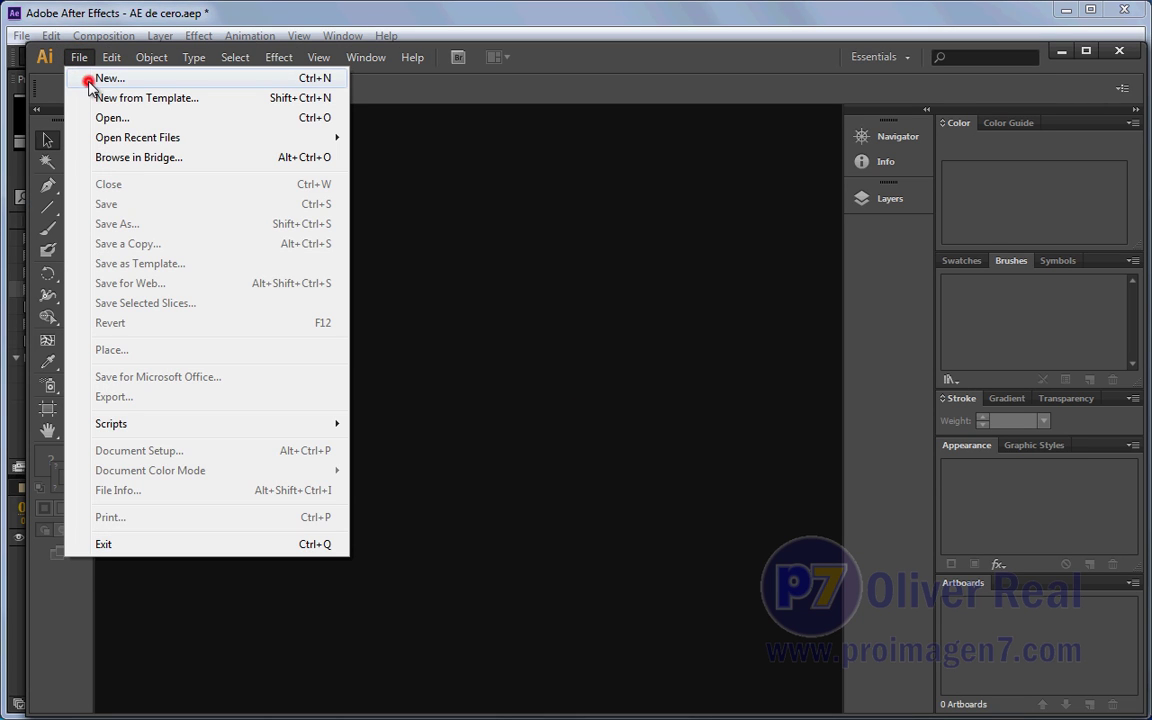
pyautogui.click(100, 78)
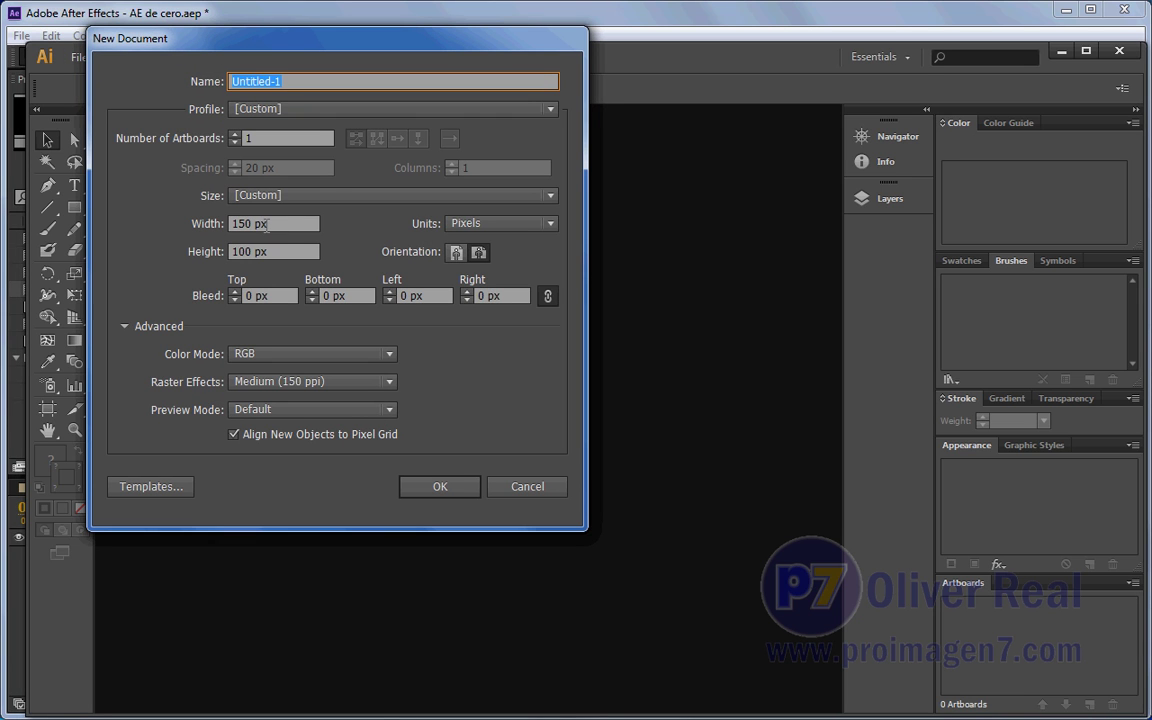
pyautogui.doubleClick(248, 224)
pyautogui.write('600')
pyautogui.doubleClick(244, 251)
pyautogui.write('400')
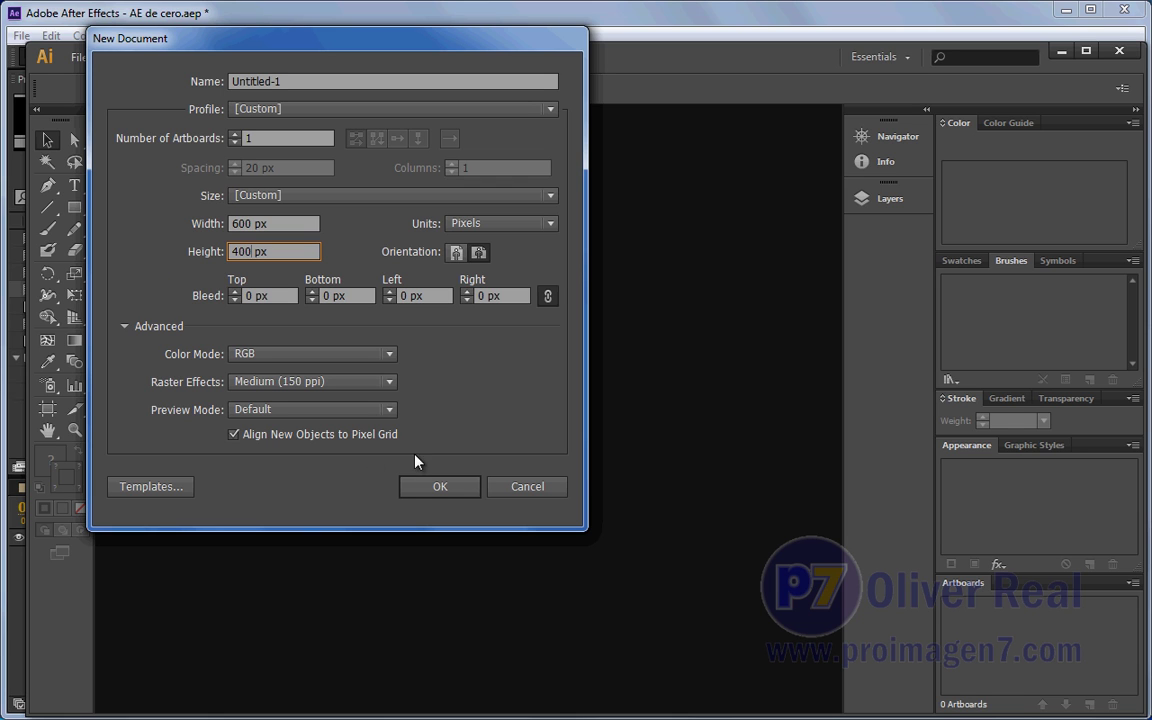
pyautogui.click(432, 487)
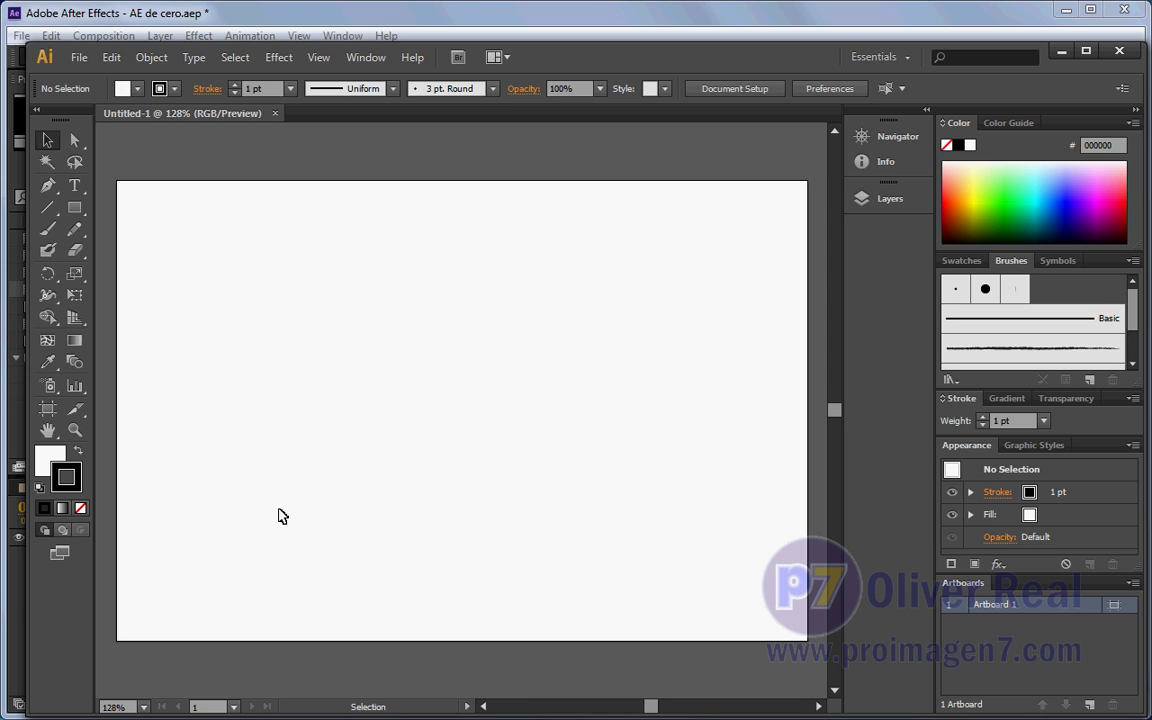
# Step: Check Comp 3 at 100% in After Effects, then return to the Illustrator document
pyautogui.click(565, 15)
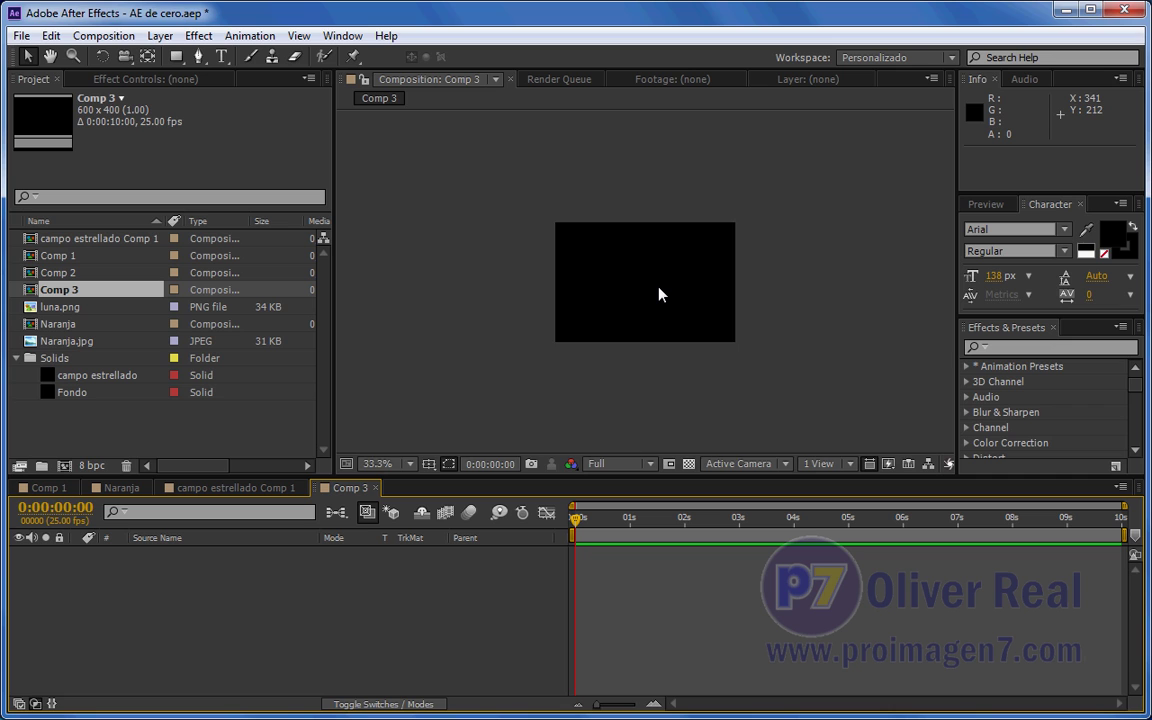
pyautogui.press('/')
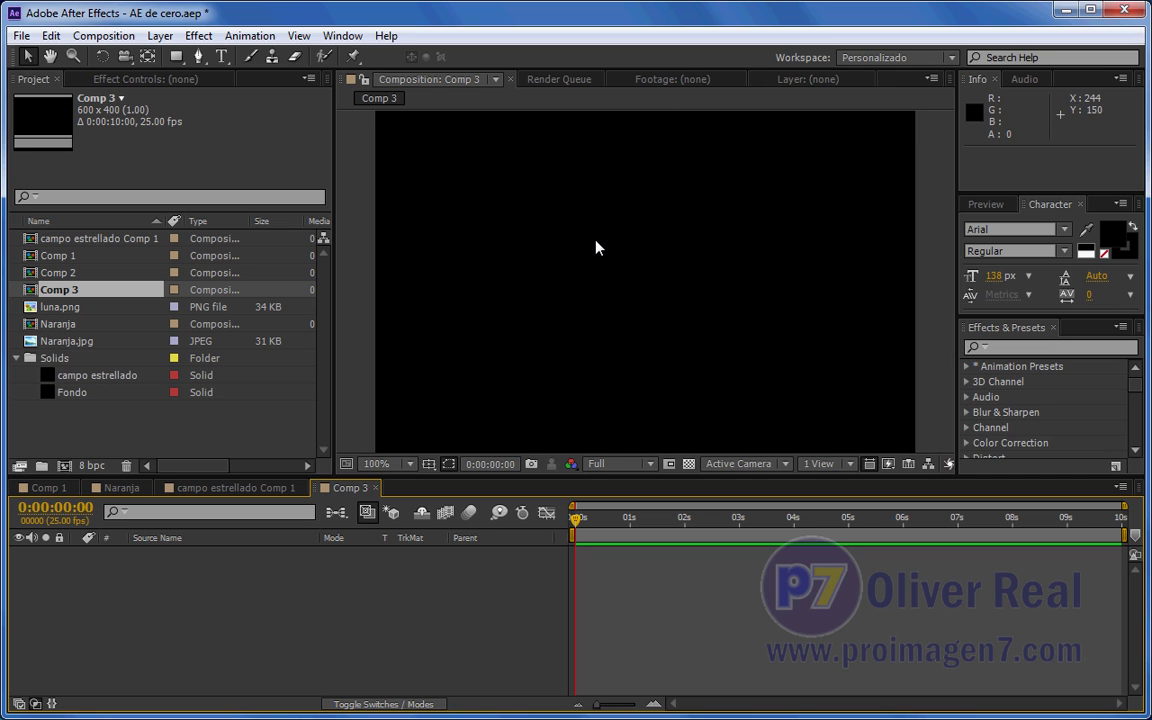
pyautogui.hotkey('alt', 'Tab')
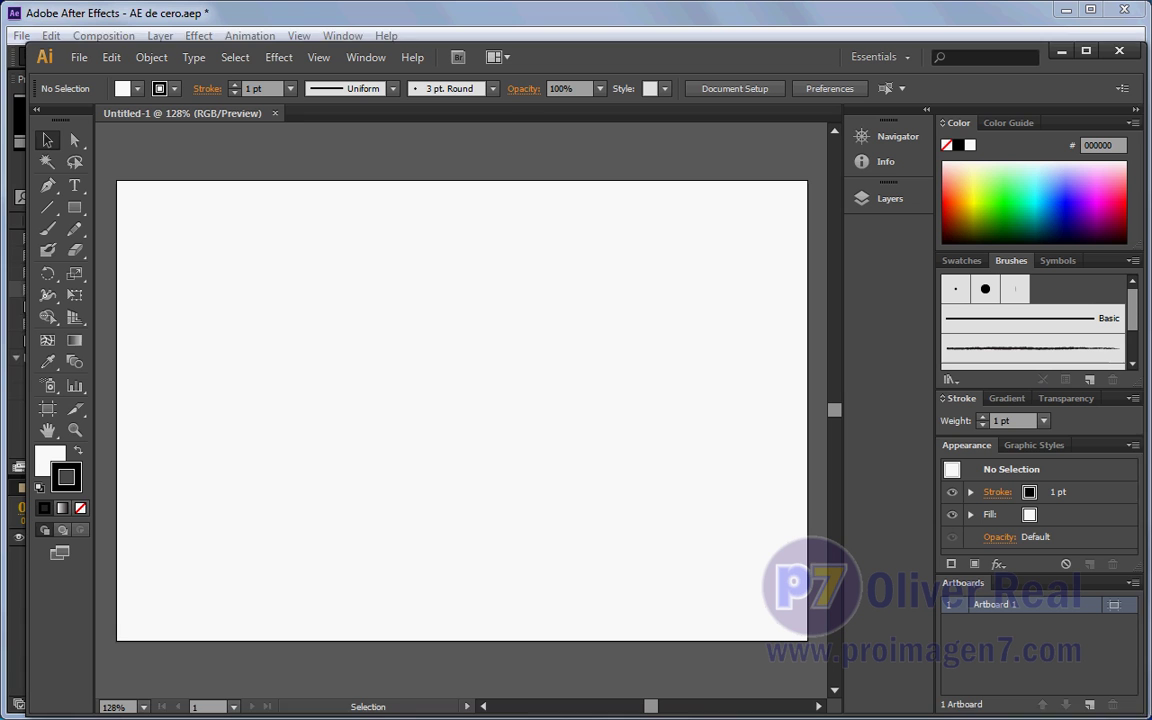
# Step: Draw a looping curvy path across the artboard with the Pen tool
pyautogui.click(47, 185)
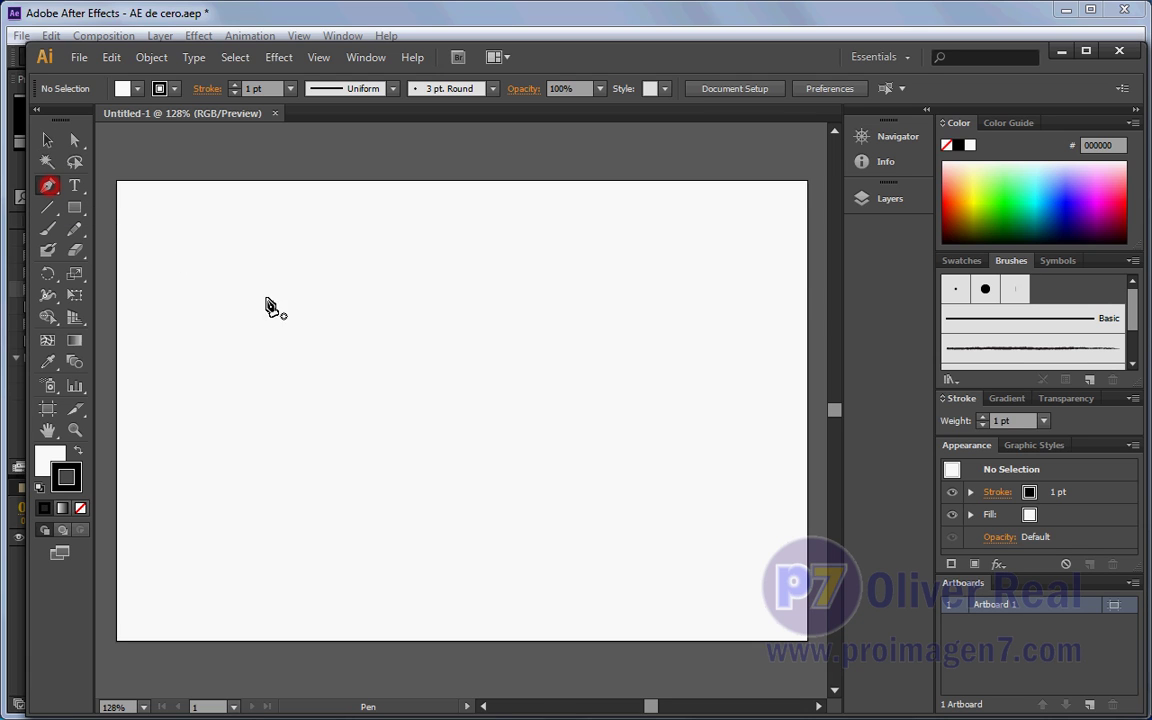
pyautogui.moveTo(211, 271); pyautogui.dragTo(249, 268)
pyautogui.moveTo(522, 265); pyautogui.dragTo(570, 315)
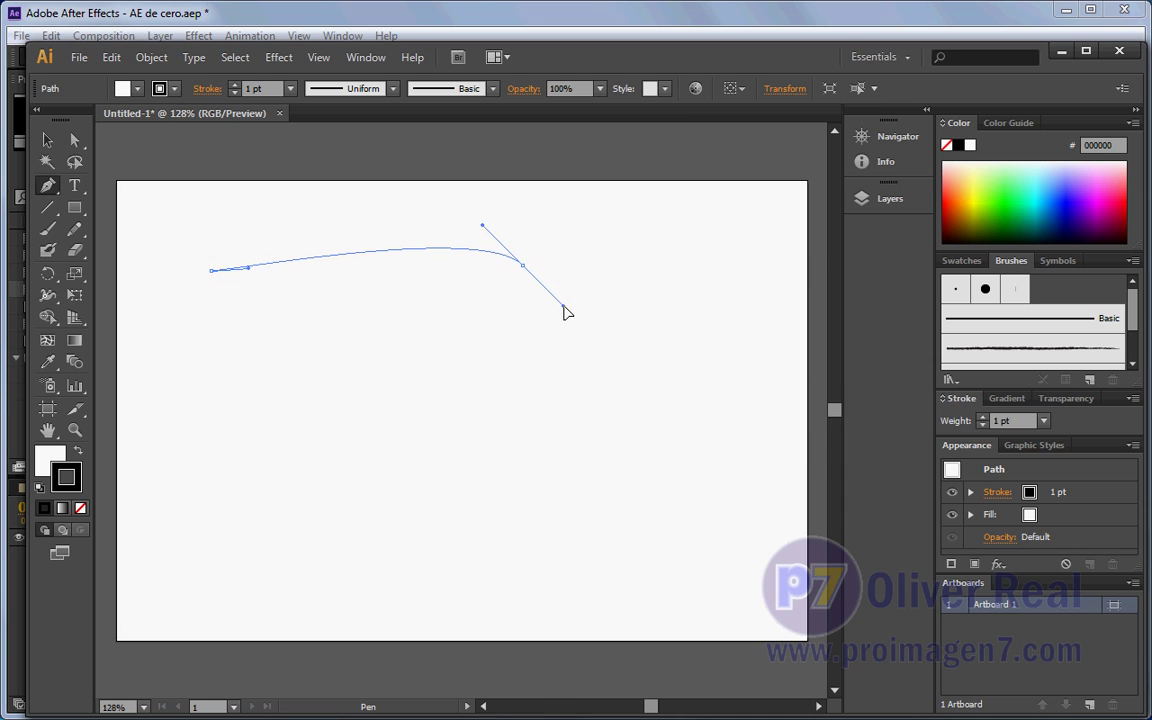
pyautogui.moveTo(366, 372); pyautogui.dragTo(331, 407)
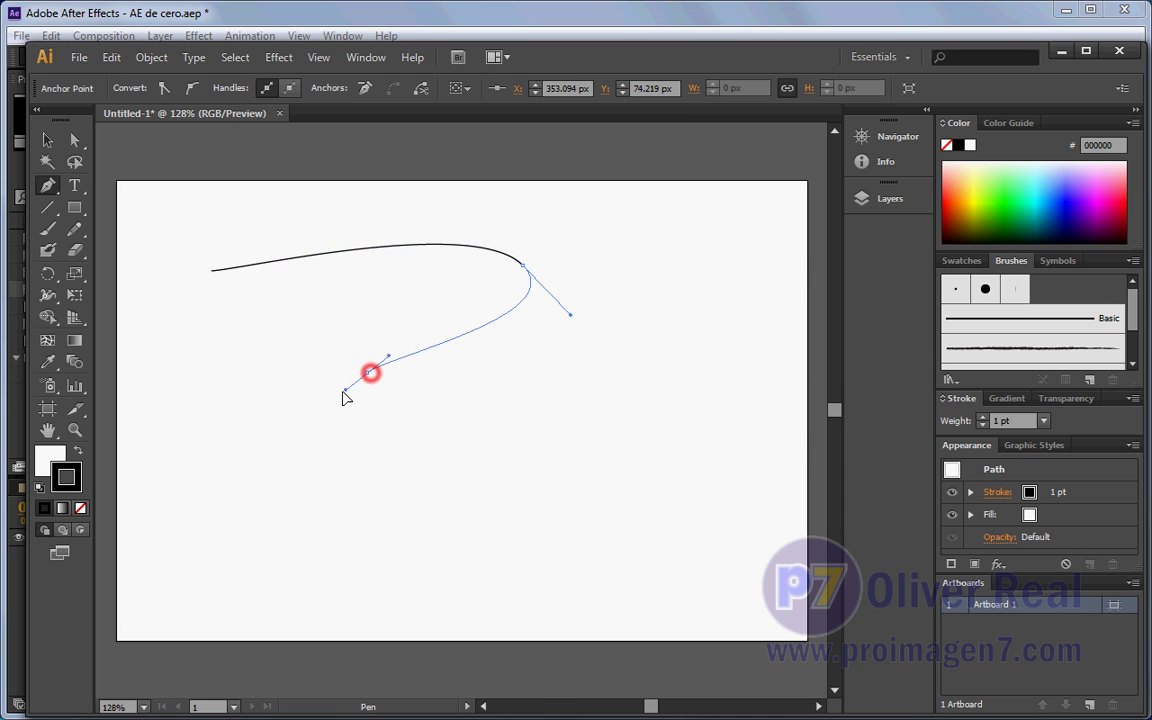
pyautogui.click(397, 461)
pyautogui.moveTo(595, 370); pyautogui.dragTo(614, 321)
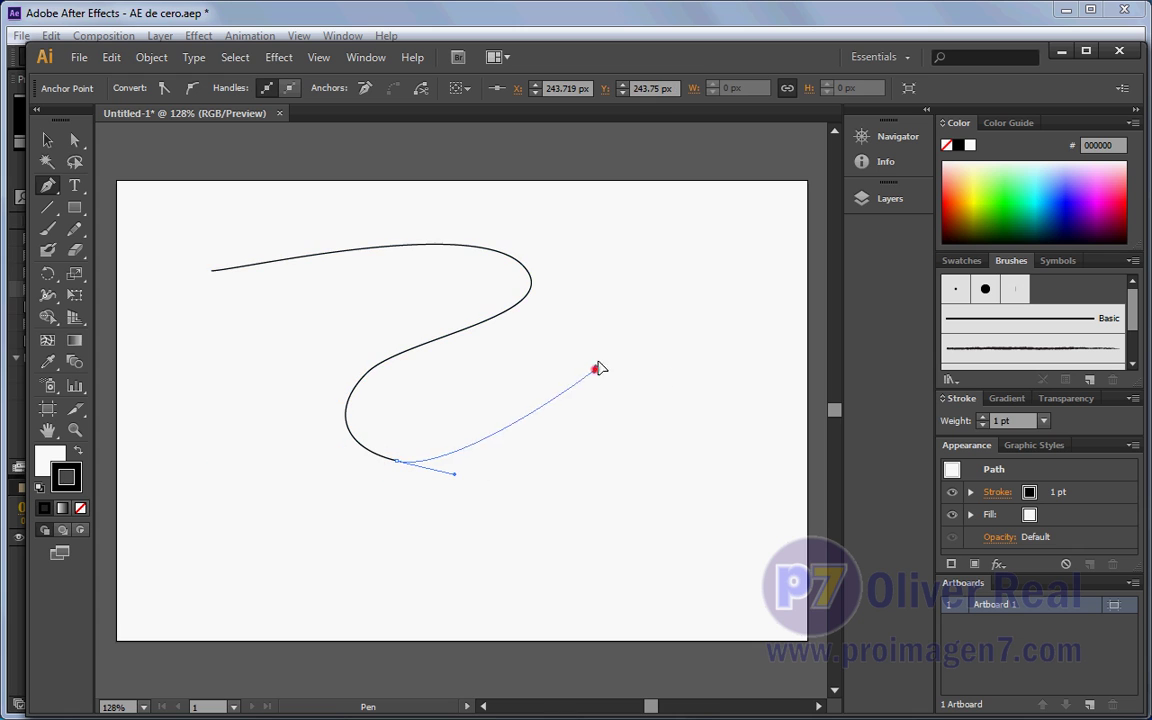
pyautogui.moveTo(692, 366); pyautogui.dragTo(723, 430)
pyautogui.moveTo(568, 565); pyautogui.dragTo(480, 567)
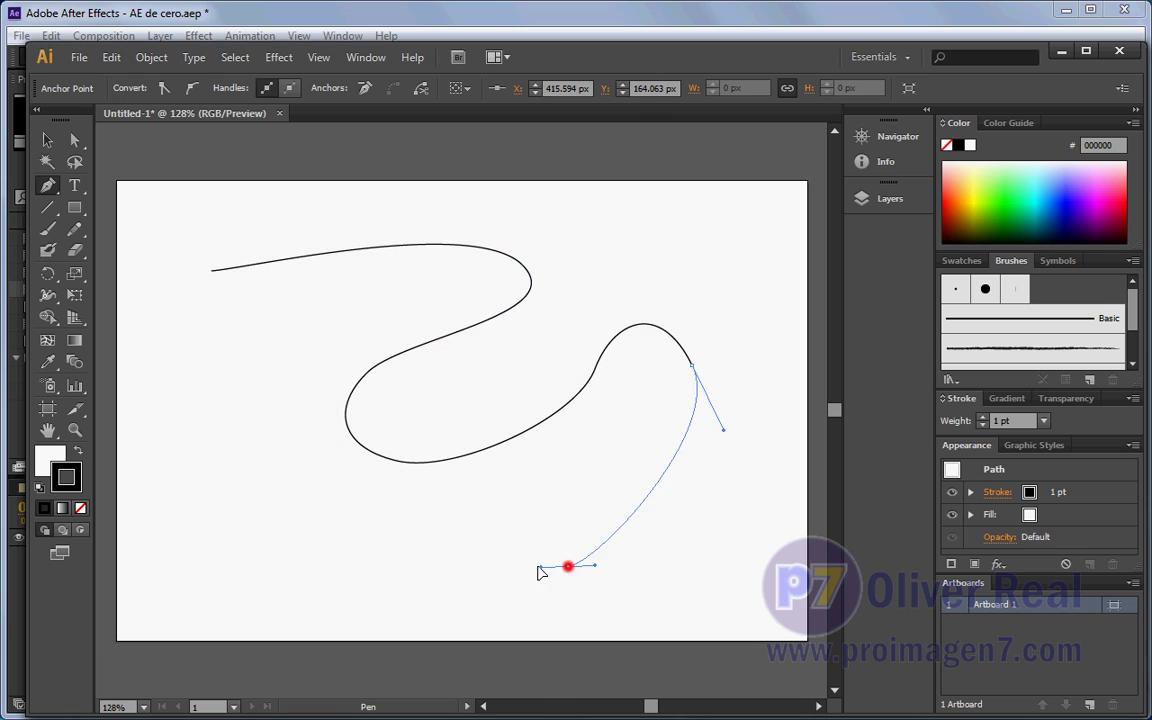
pyautogui.moveTo(288, 515); pyautogui.dragTo(270, 449)
pyautogui.moveTo(326, 327); pyautogui.dragTo(373, 307)
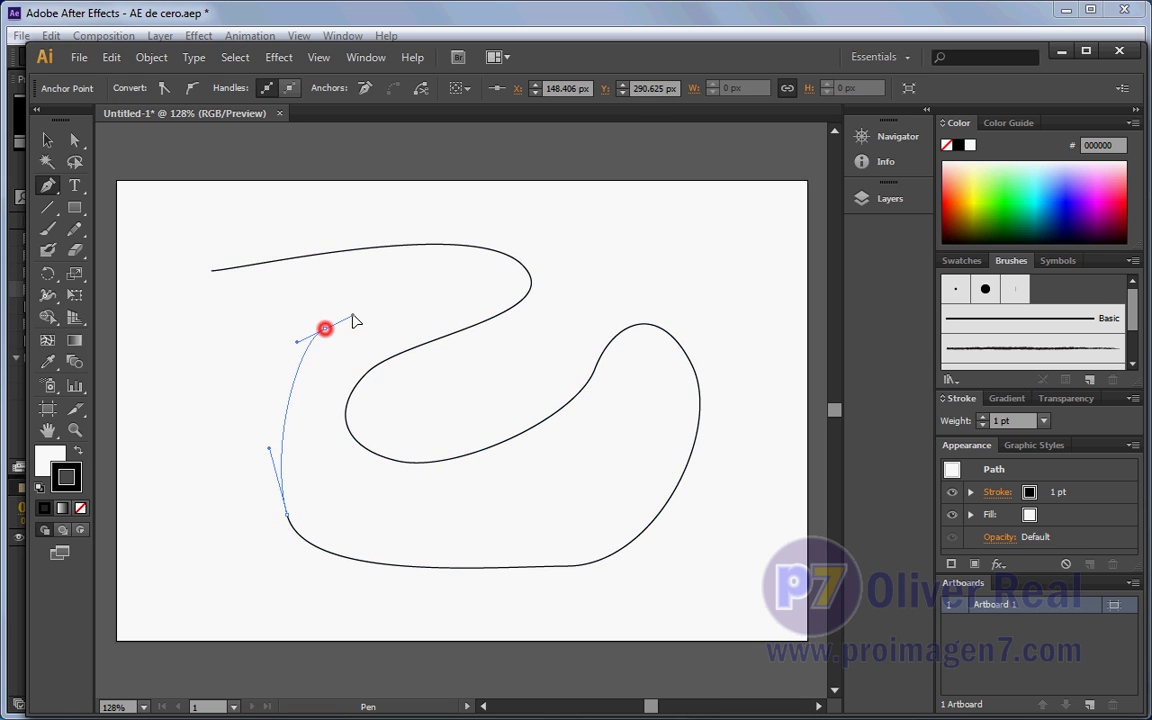
pyautogui.moveTo(610, 419); pyautogui.dragTo(644, 422)
pyautogui.moveTo(741, 355); pyautogui.dragTo(759, 299)
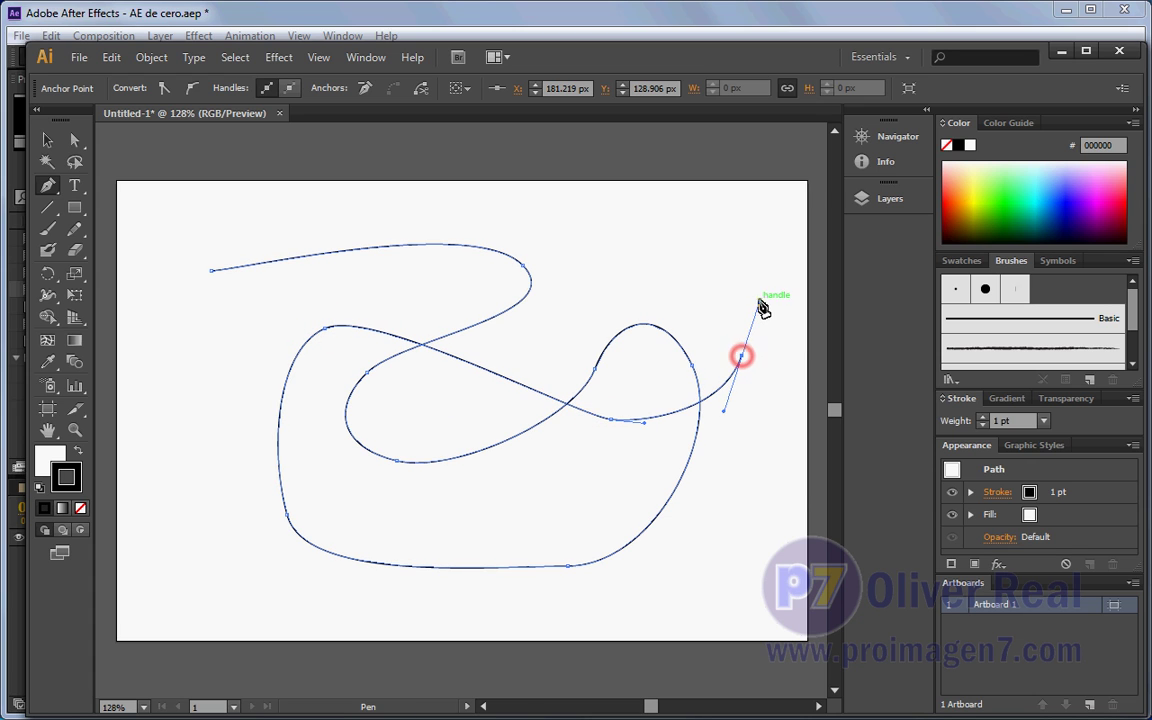
# Step: Select the whole path, copy it to the clipboard, and return to After Effects
pyautogui.click(48, 140)
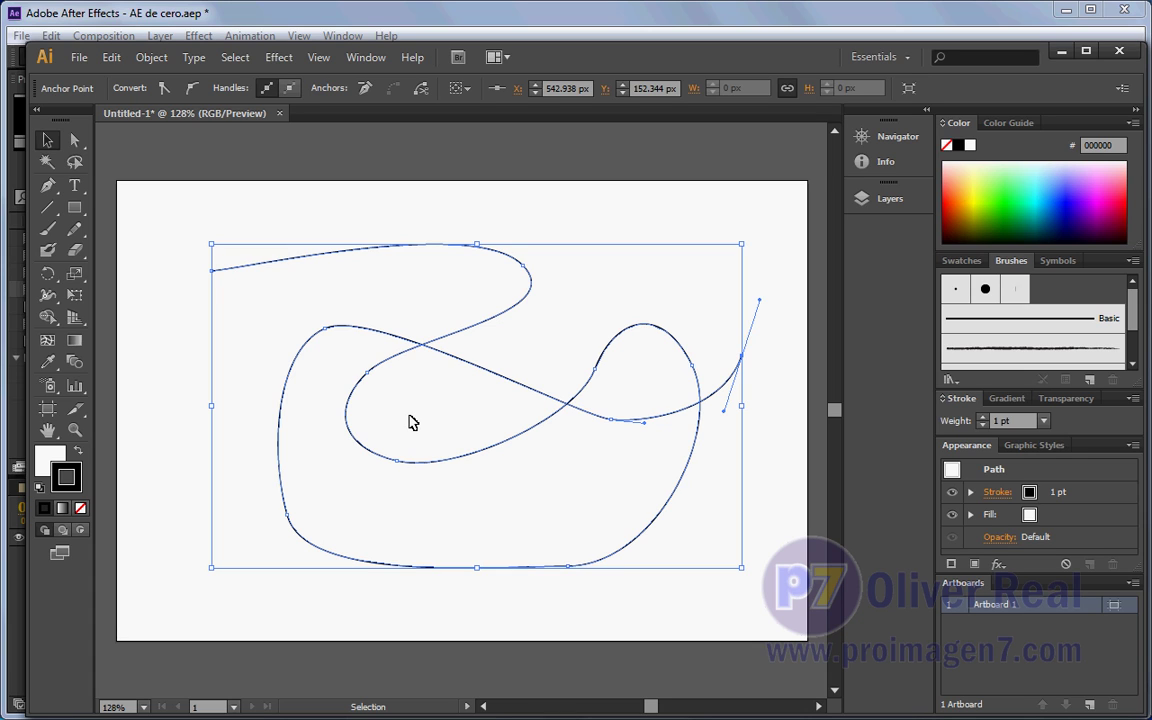
pyautogui.press('a')
pyautogui.press('v')
pyautogui.click(110, 57)
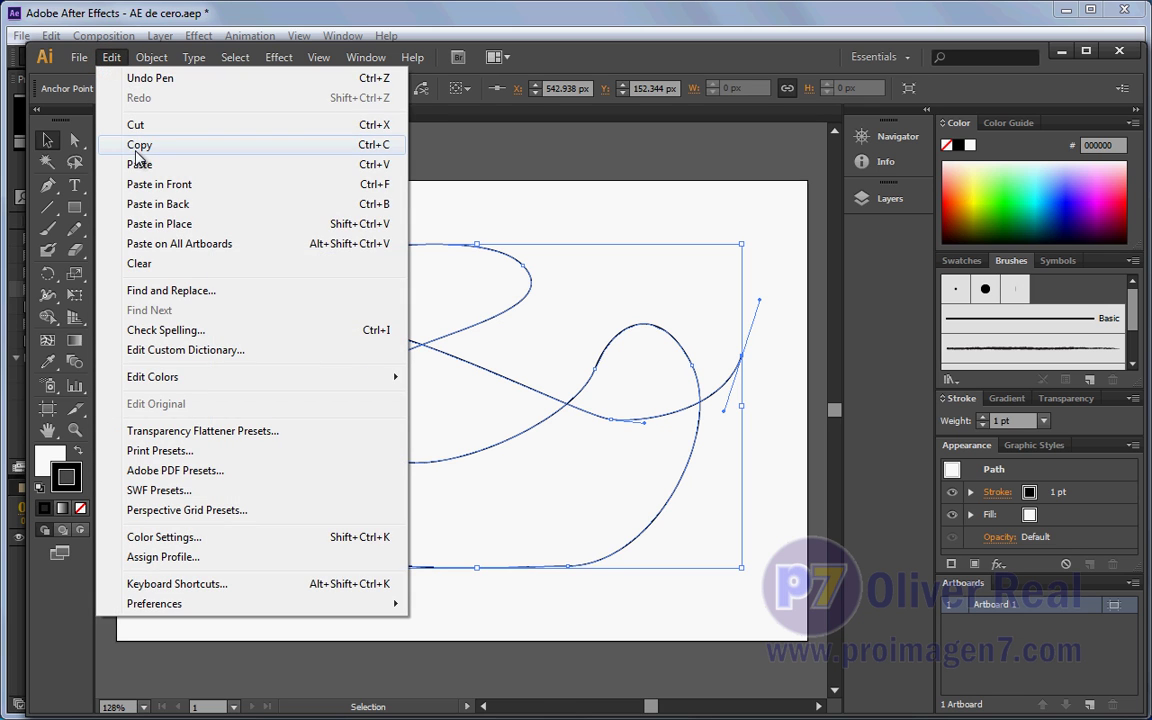
pyautogui.click(110, 58)
pyautogui.click(209, 14)
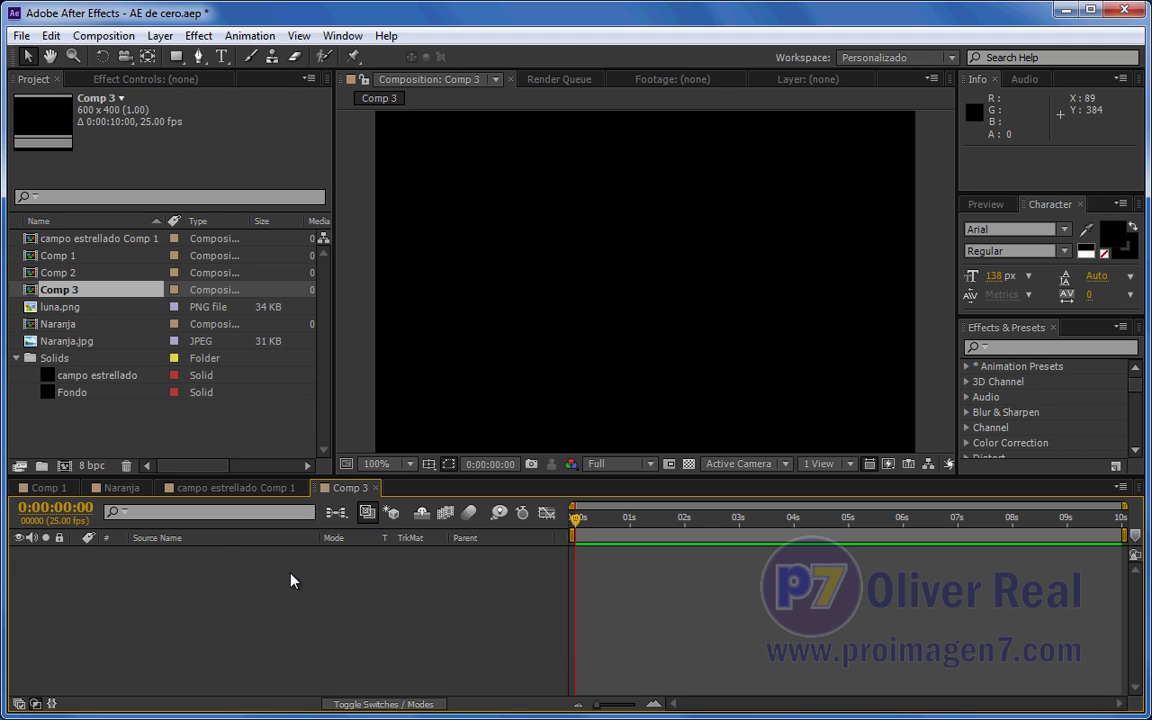
# Step: Add a new solid layer named 'trayectos' to Comp 3 and select it
pyautogui.rightClick(335, 610)
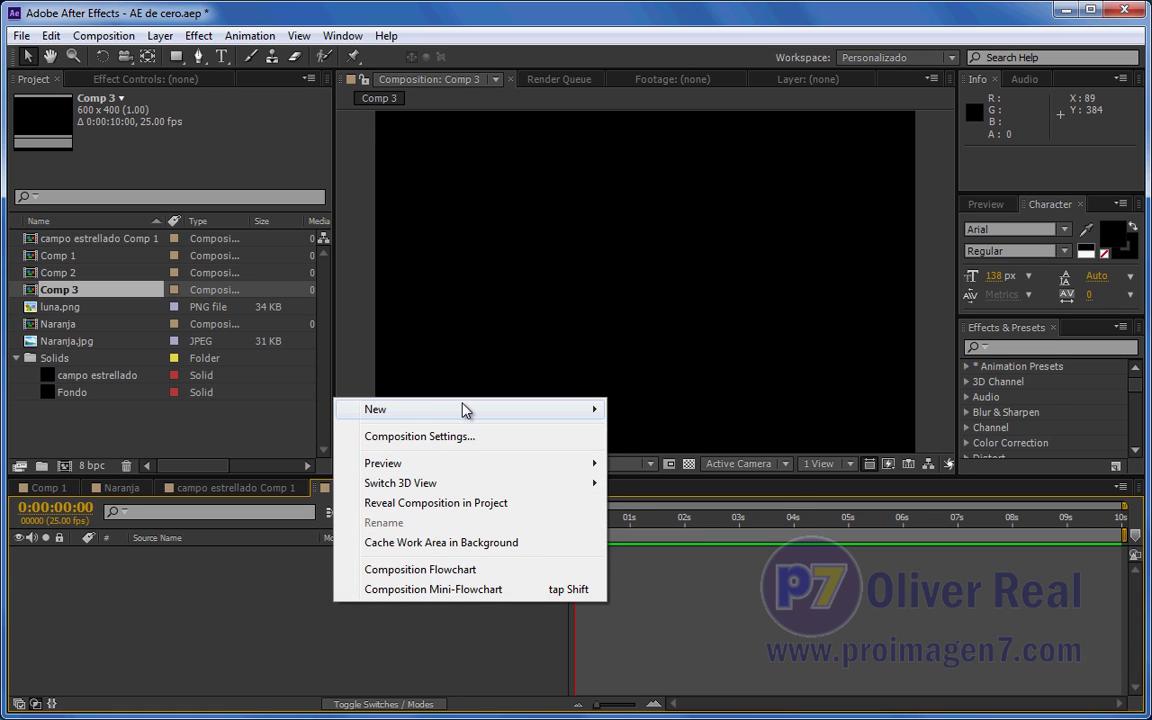
pyautogui.moveTo(558, 409)
pyautogui.click(705, 458)
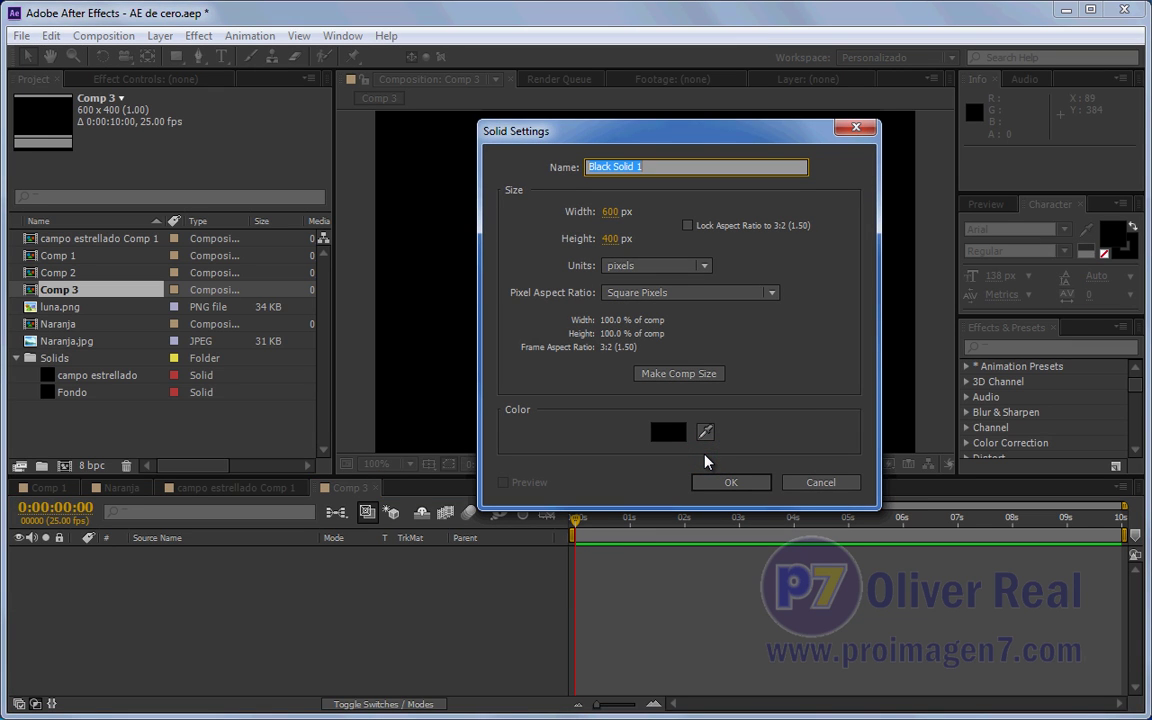
pyautogui.write('trayectos')
pyautogui.click(718, 484)
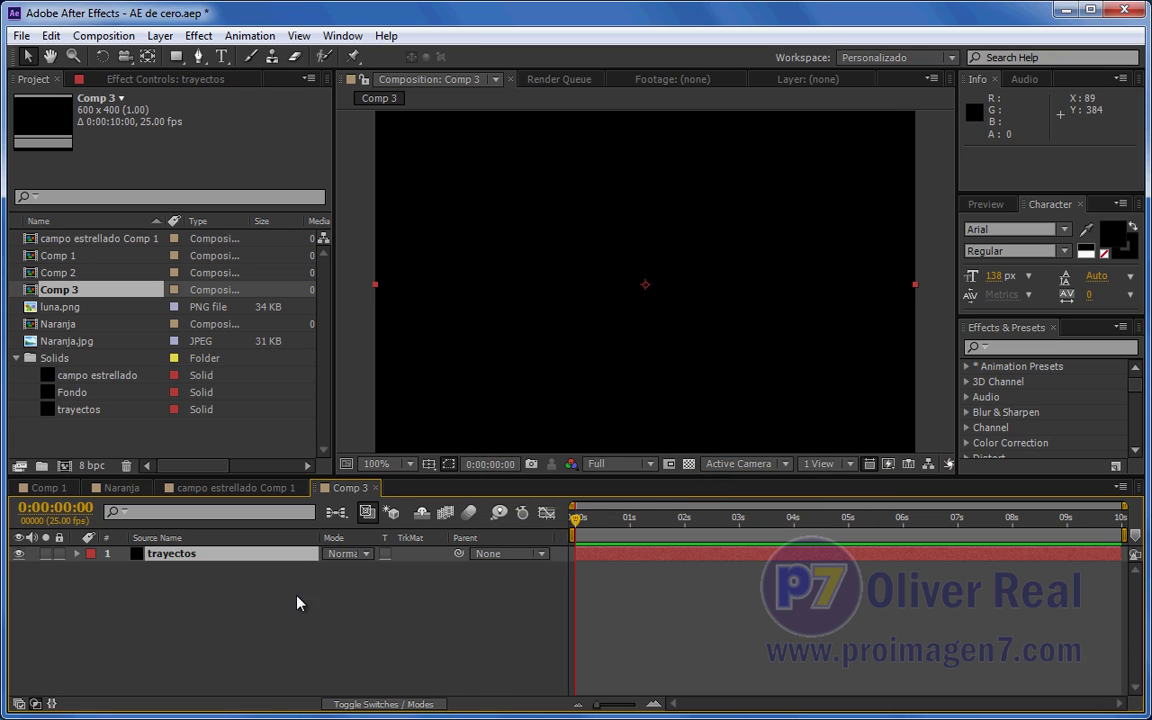
pyautogui.click(208, 558)
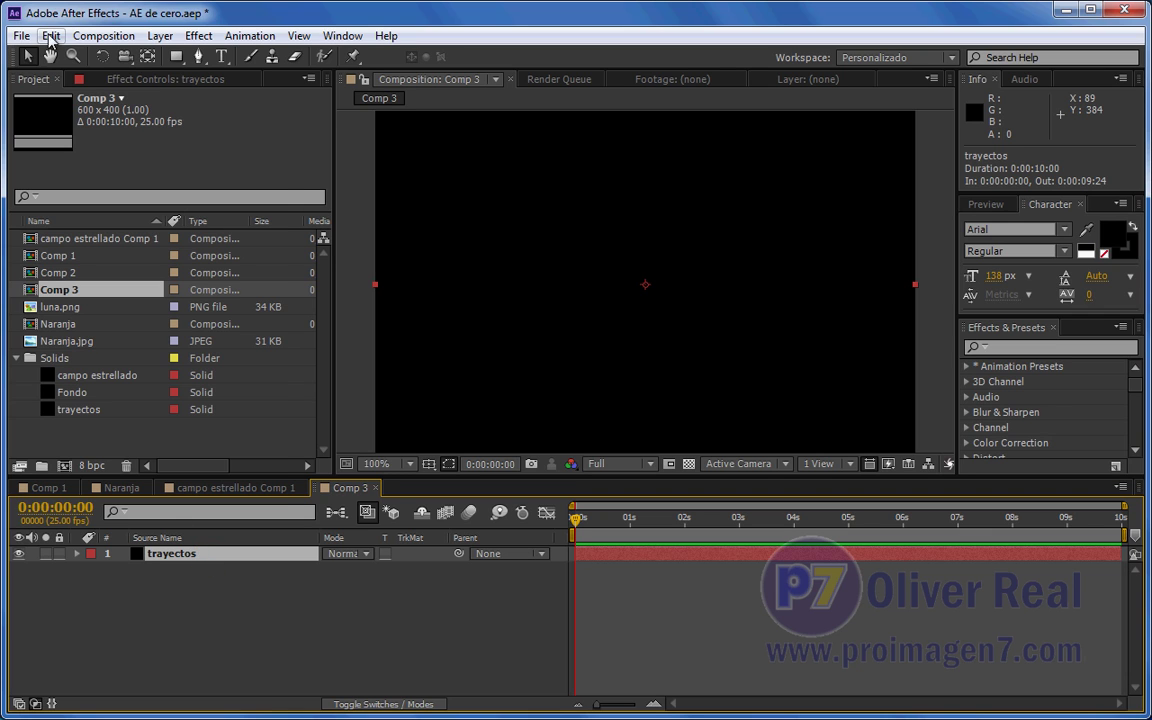
# Step: Paste the copied path onto trayectos as a mask and preview the comp
pyautogui.click(50, 35)
pyautogui.click(82, 182)
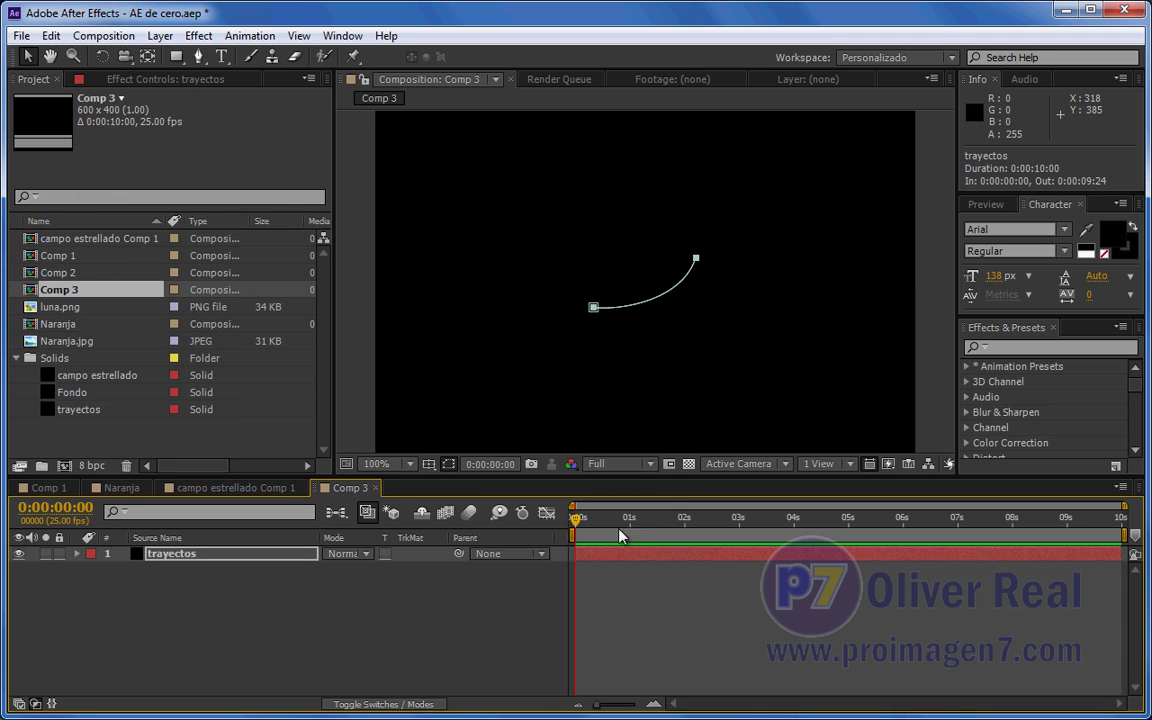
pyautogui.moveTo(578, 524); pyautogui.dragTo(489, 539)
# Step: Expand trayectos' Masks group to select Mask 1, then switch to Illustrator
pyautogui.click(231, 553)
pyautogui.click(77, 553)
pyautogui.click(92, 568)
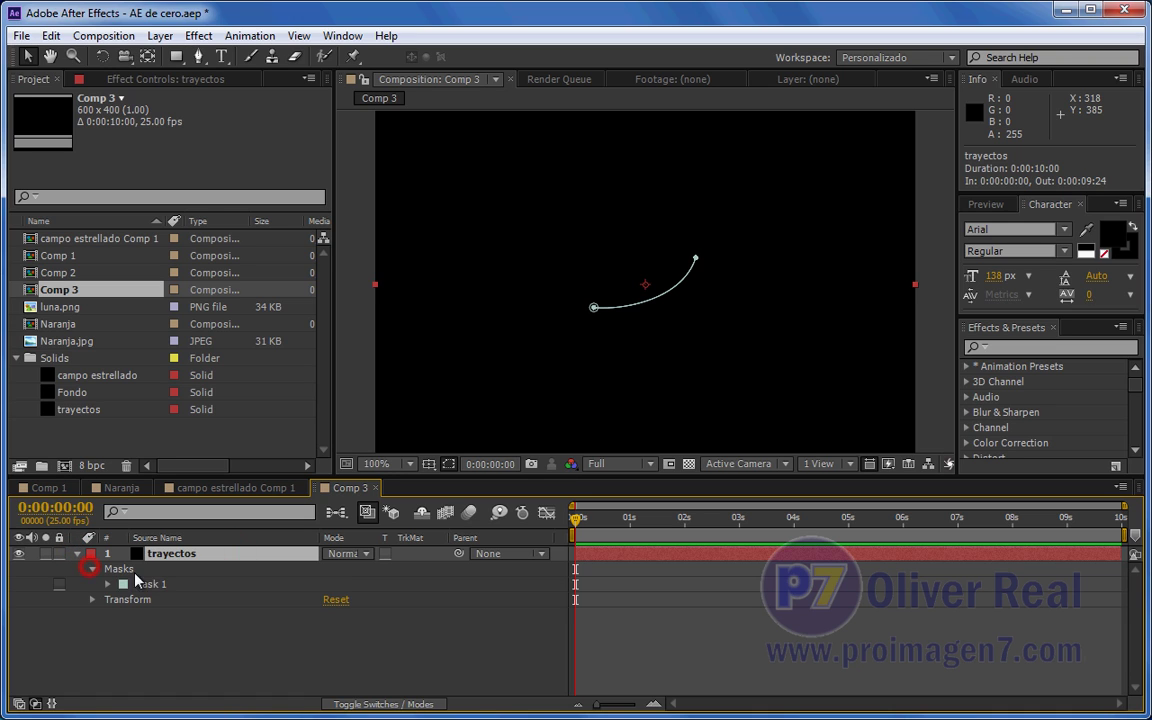
pyautogui.click(149, 585)
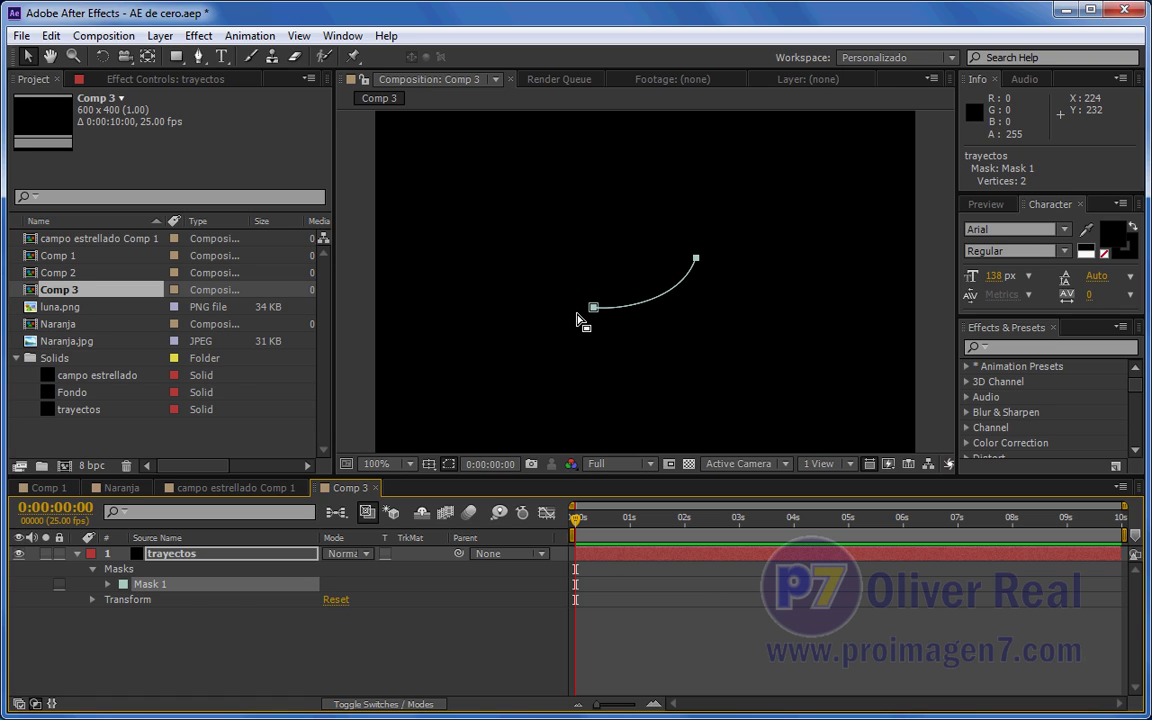
pyautogui.hotkey('alt', 'Tab')
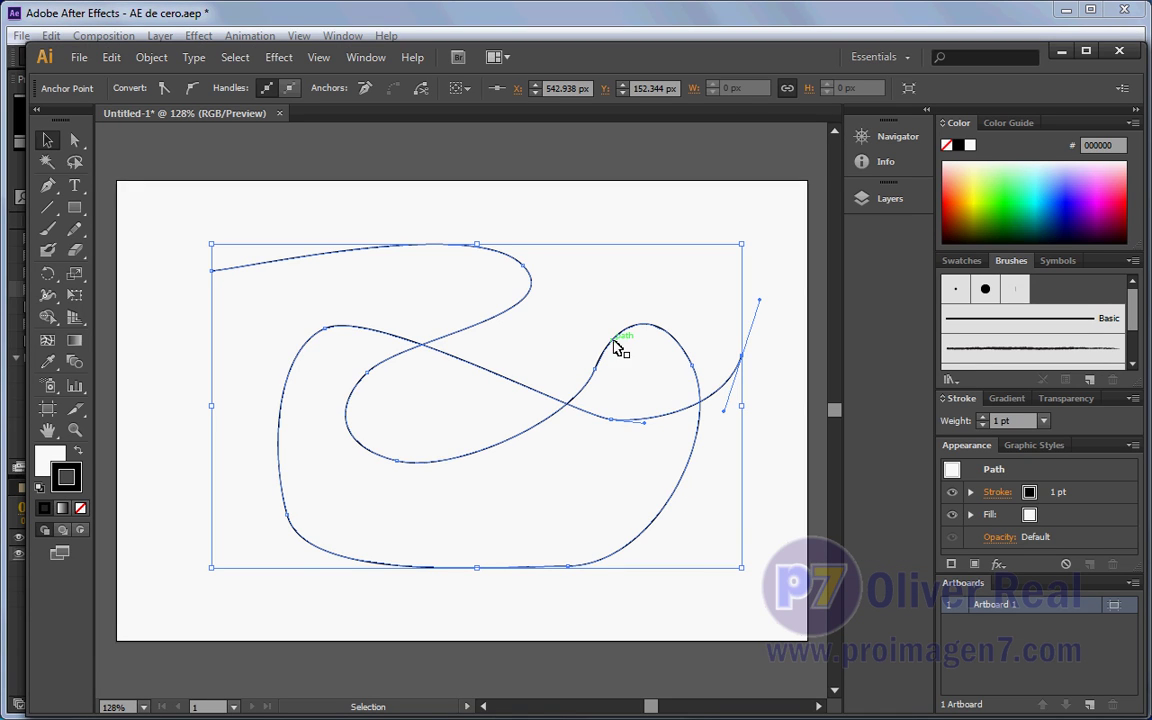
# Step: Reselect every anchor point of the curvy path with Direct Selection
pyautogui.click(248, 199)
pyautogui.click(75, 140)
pyautogui.moveTo(172, 212); pyautogui.dragTo(775, 615)
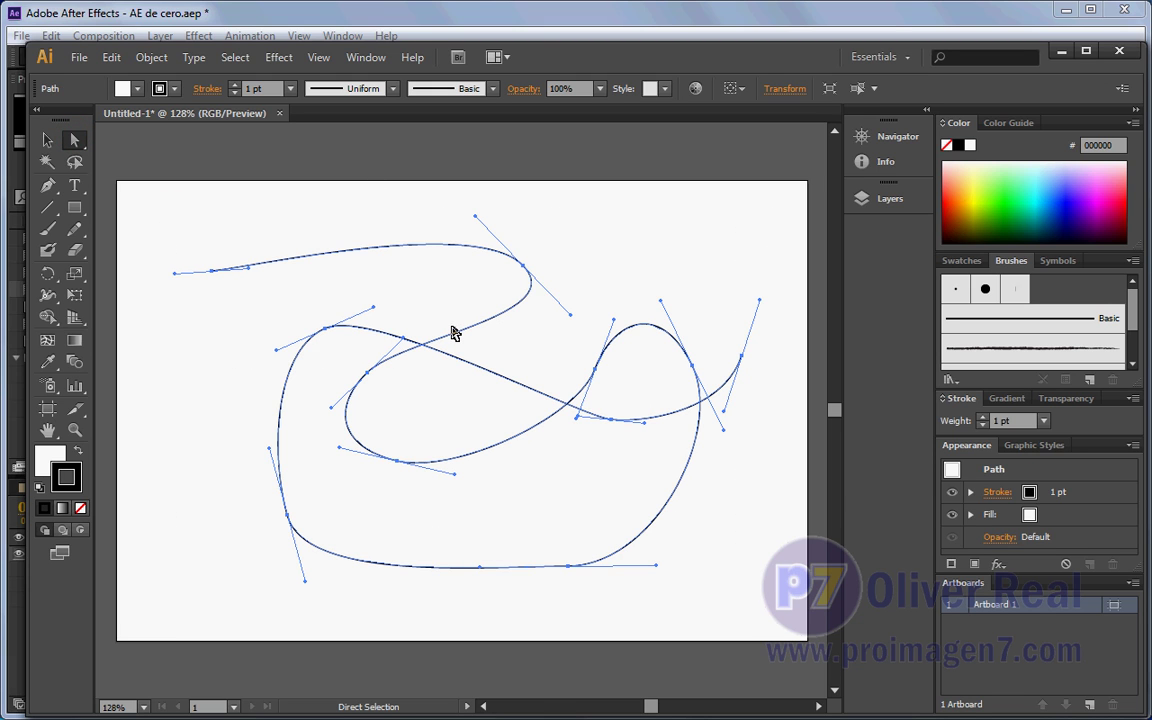
pyautogui.press('ctrl')
# Step: Delete the short Mask 1 from the trayectos layer in After Effects
pyautogui.click(229, 14)
pyautogui.click(148, 584)
pyautogui.press('Delete')
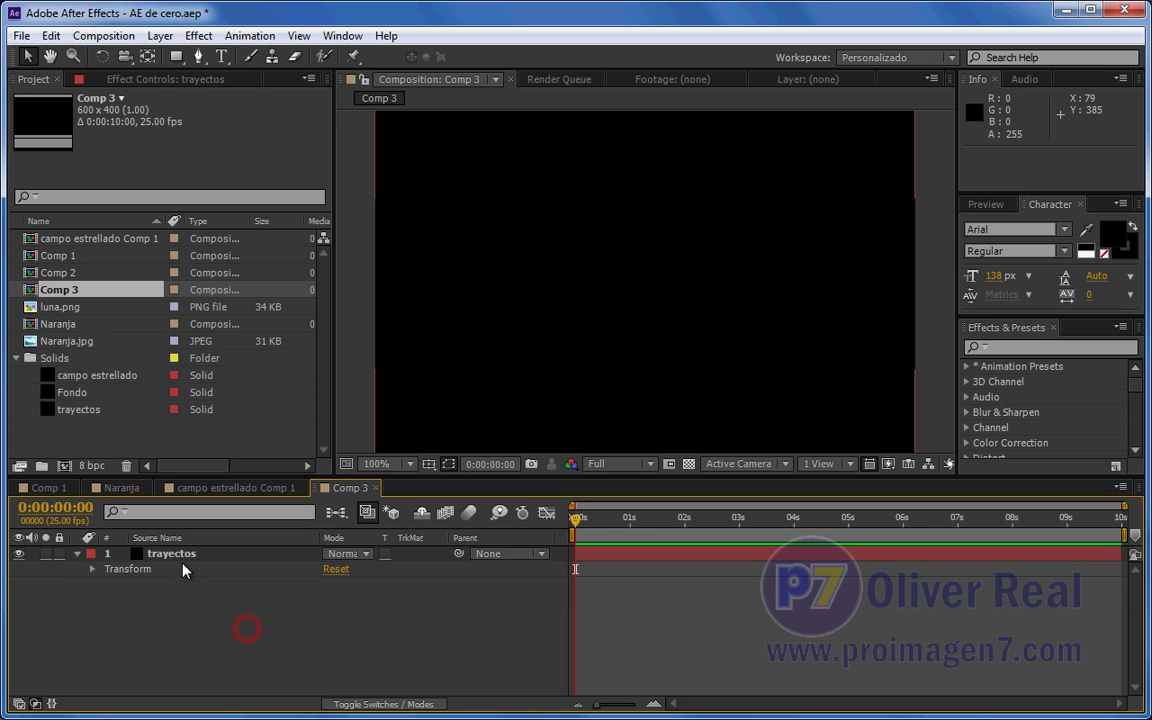
# Step: Paste the full curvy path onto trayectos as Mask 1 and inspect its vertices
pyautogui.click(170, 554)
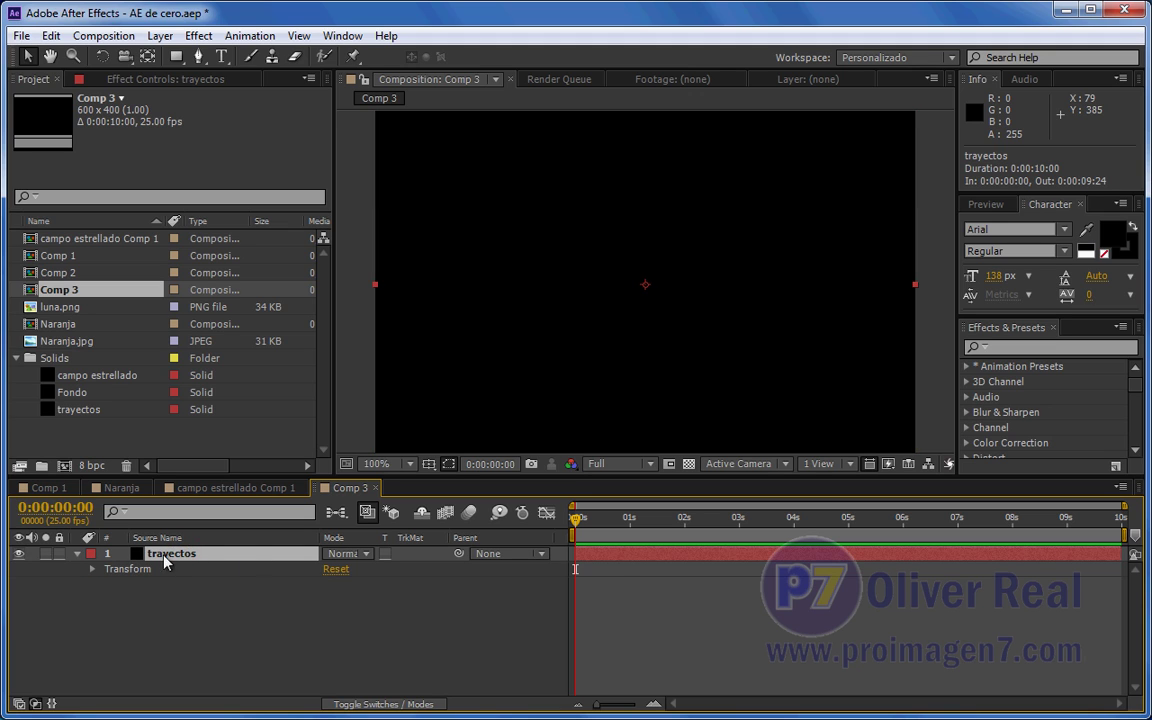
pyautogui.hotkey('ctrl', 'z')
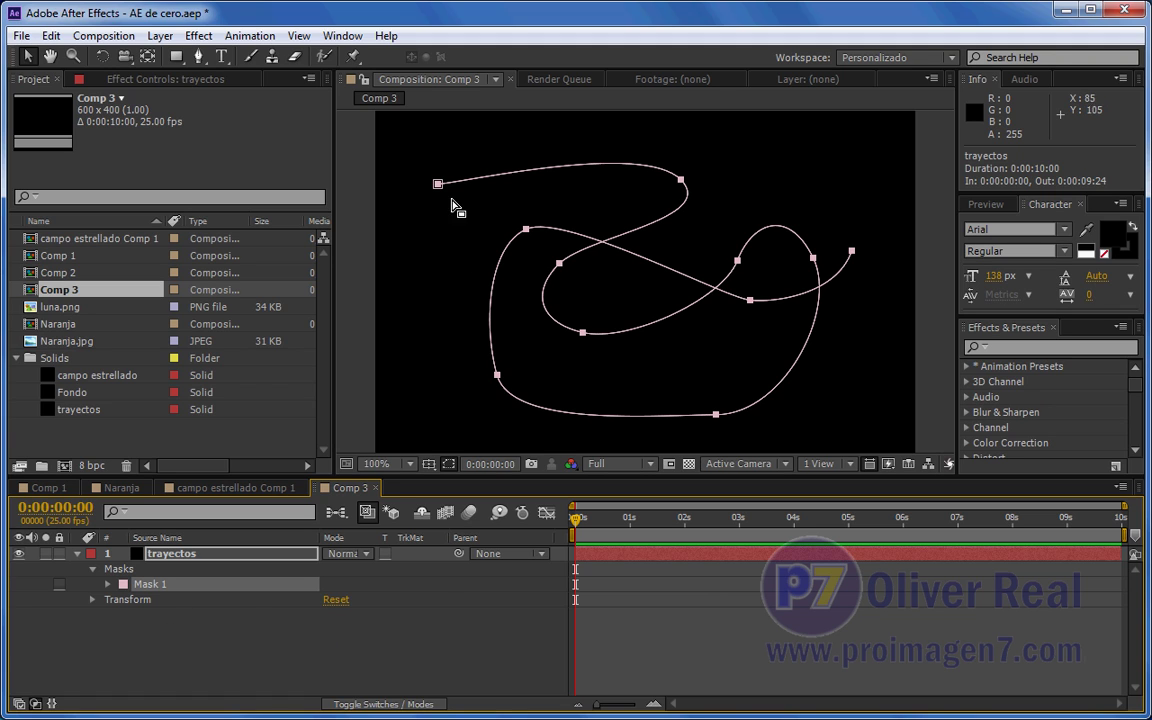
pyautogui.click(145, 584)
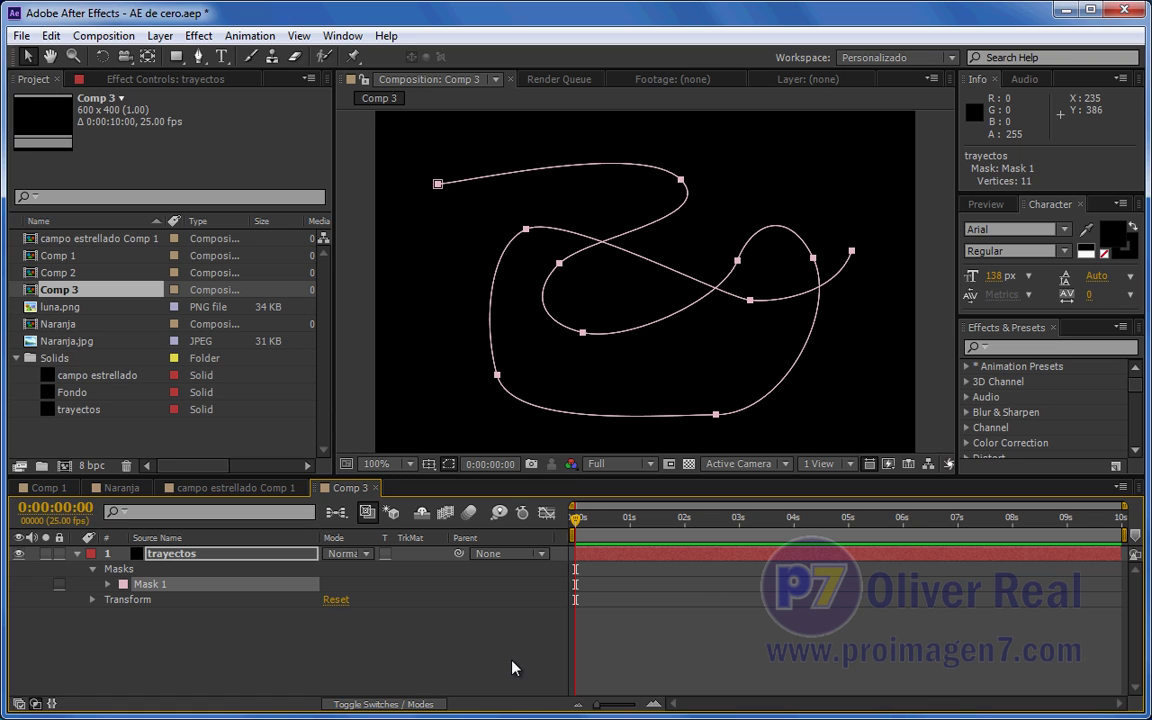
# Step: Delete Mask 1 from trayectos again and switch to the Comp 1 timeline
pyautogui.click(419, 657)
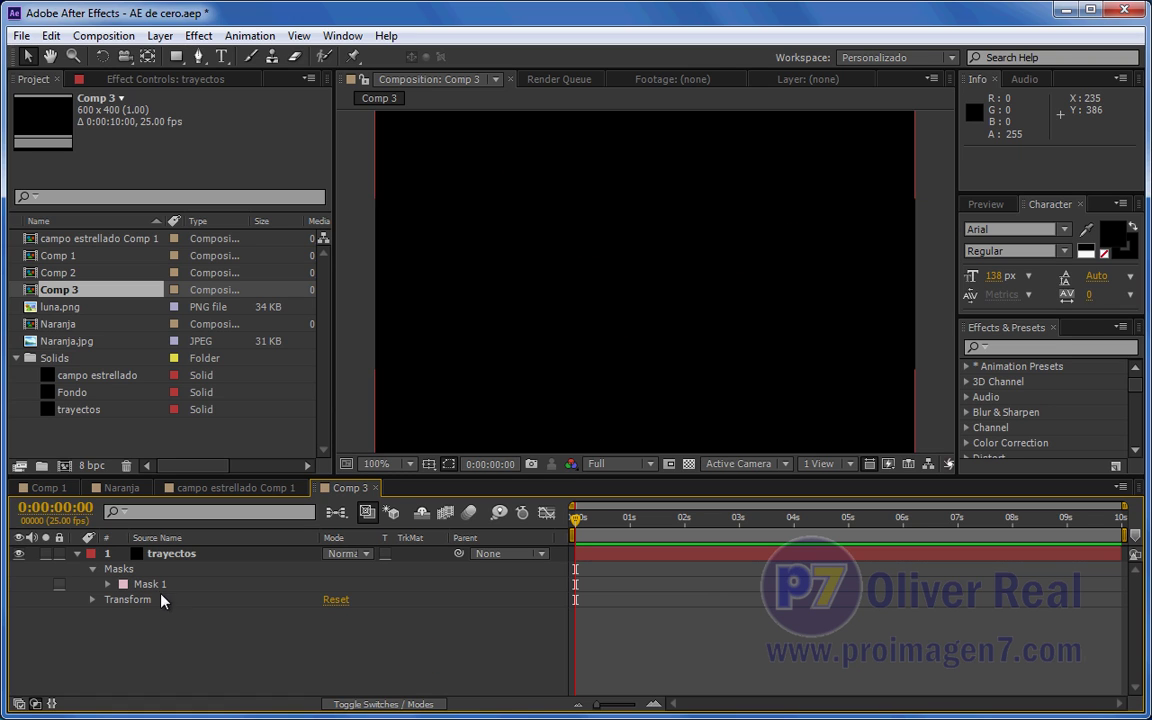
pyautogui.click(148, 586)
pyautogui.press('Delete')
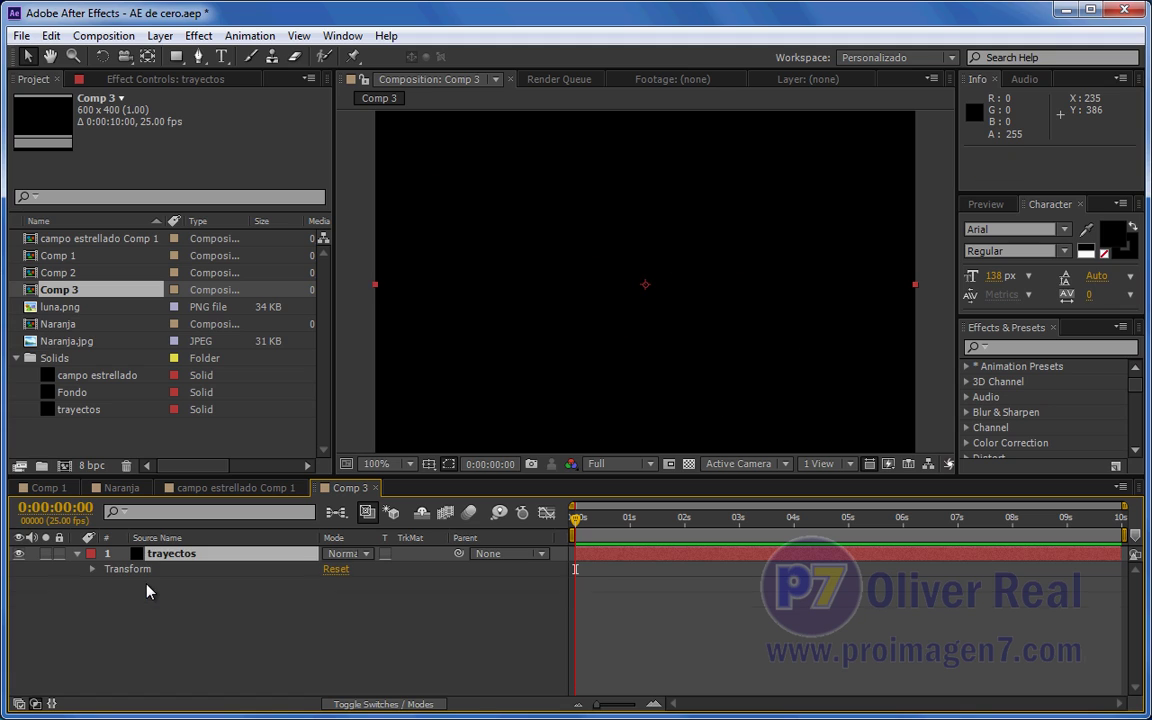
pyautogui.click(231, 618)
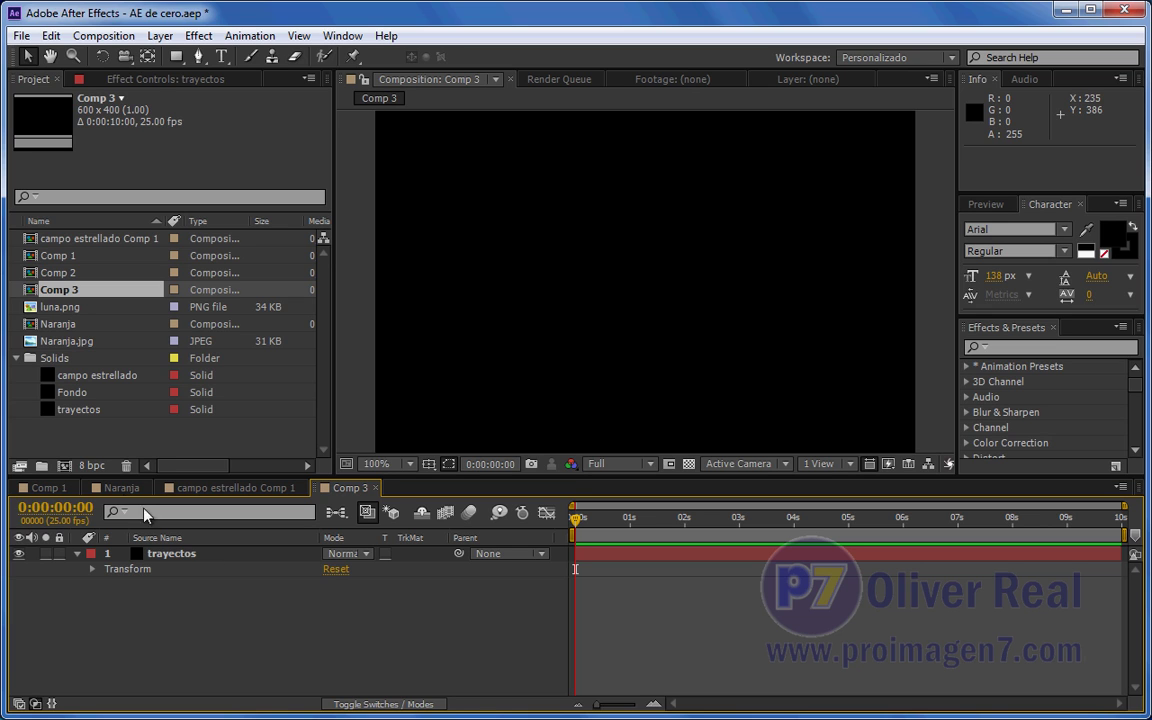
pyautogui.click(45, 490)
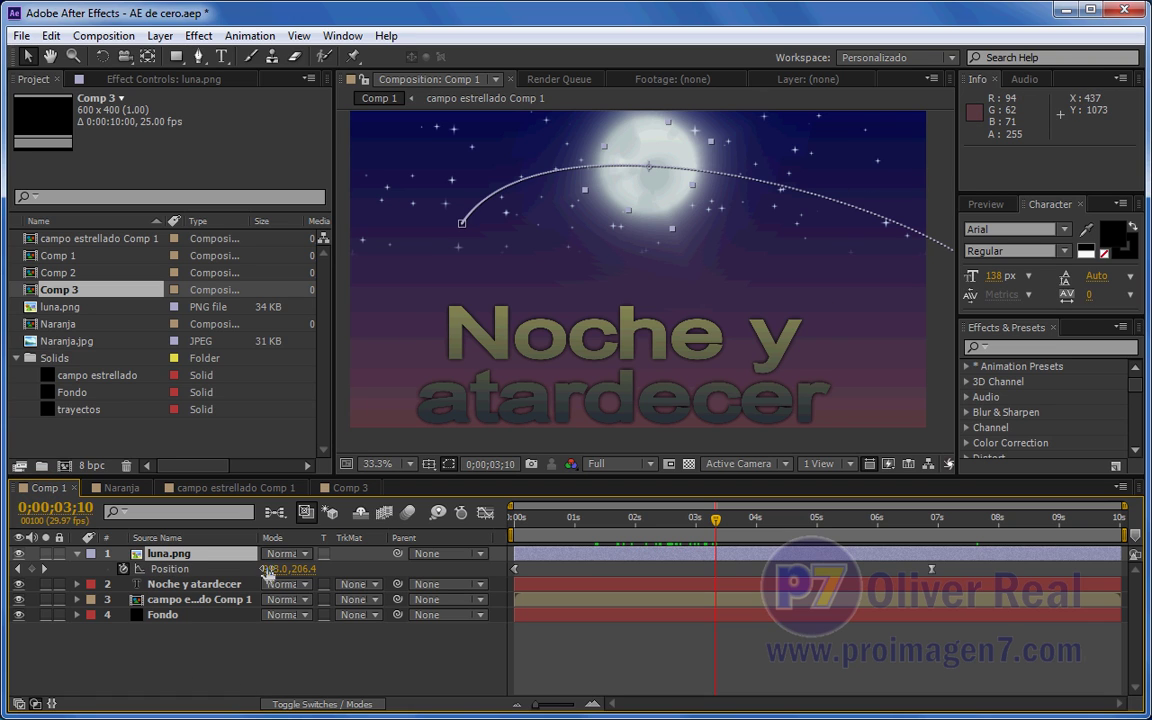
# Step: Switch to the Comp 3 timeline and deselect the mask-free trayectos layer
pyautogui.click(345, 488)
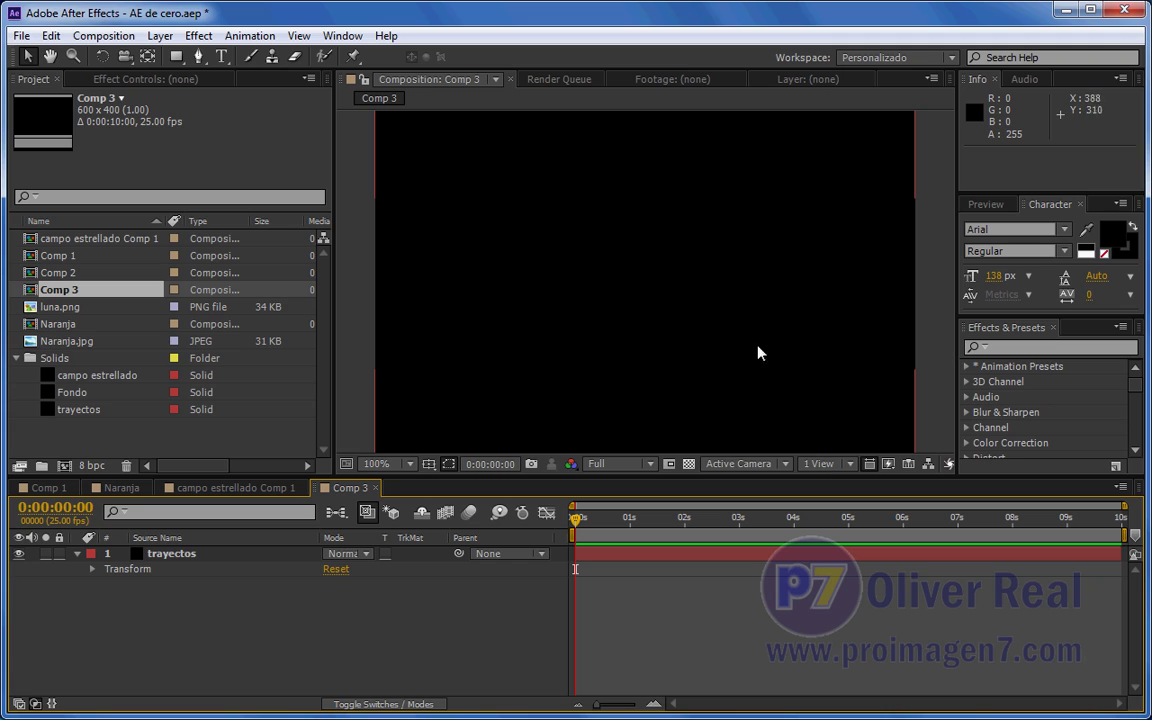
pyautogui.click(369, 633)
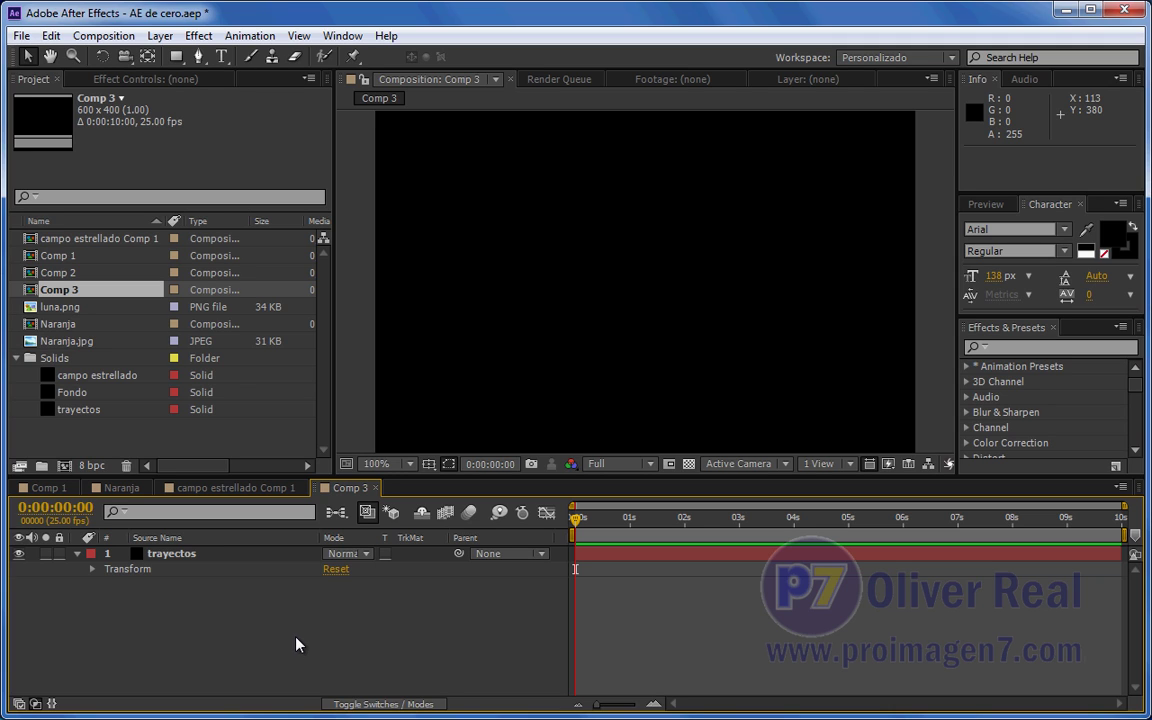
# Step: Create a new 50×50 px composition, Comp 4
pyautogui.click(65, 467)
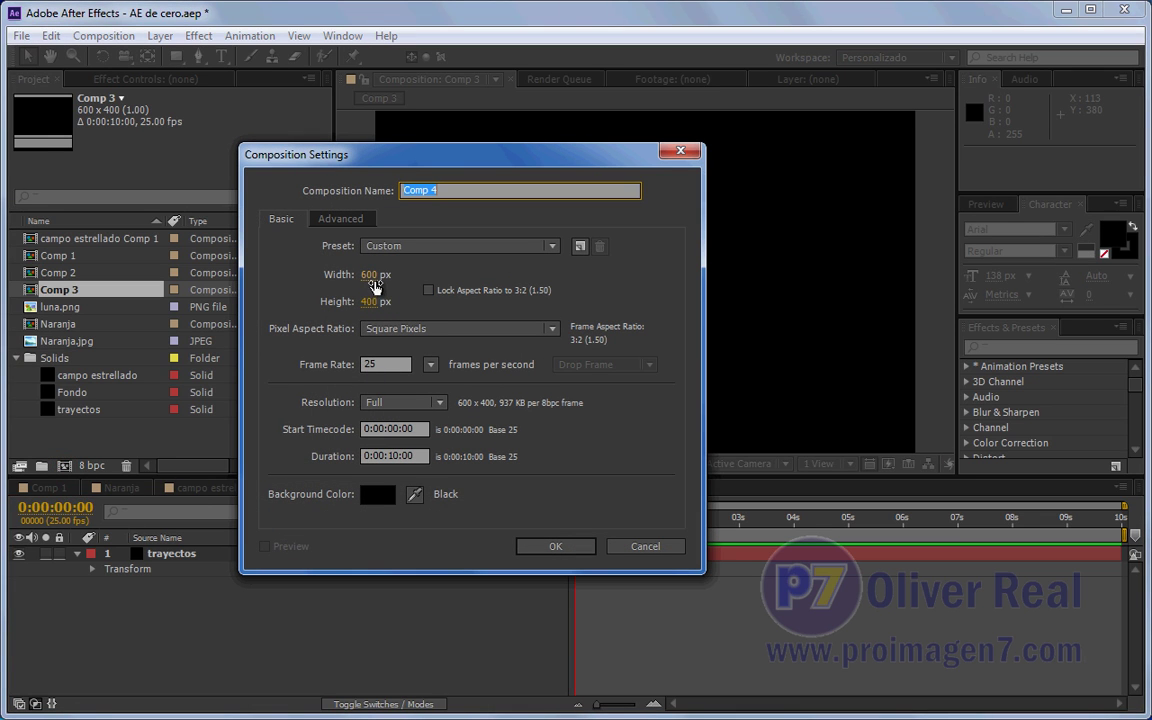
pyautogui.click(372, 281)
pyautogui.write('50')
pyautogui.click(368, 301)
pyautogui.write('50')
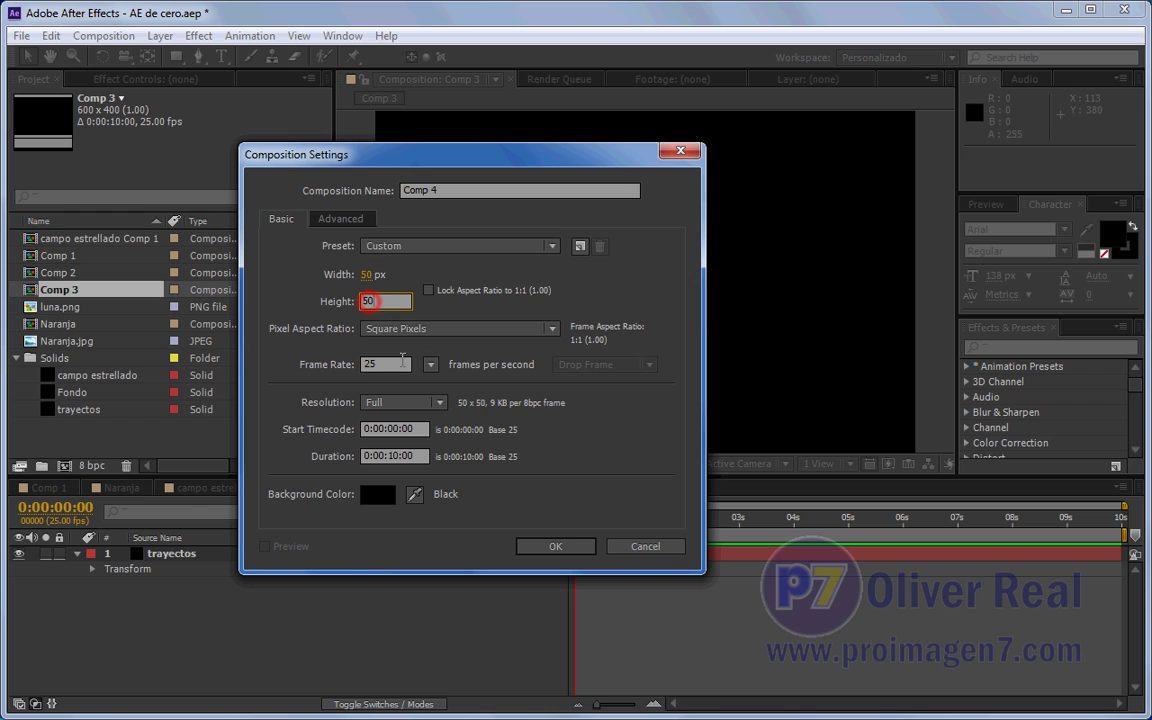
pyautogui.click(548, 545)
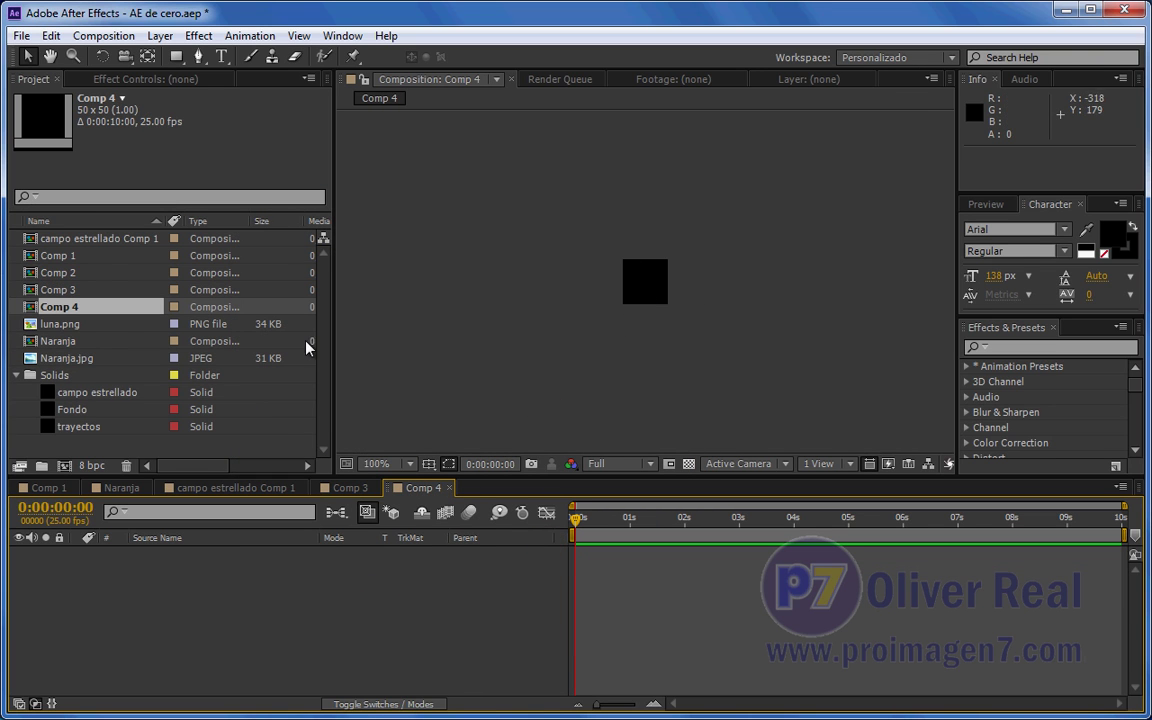
# Step: Add a green (H 117) solid layer, Green Solid 1, to Comp 4 and select it
pyautogui.rightClick(278, 568)
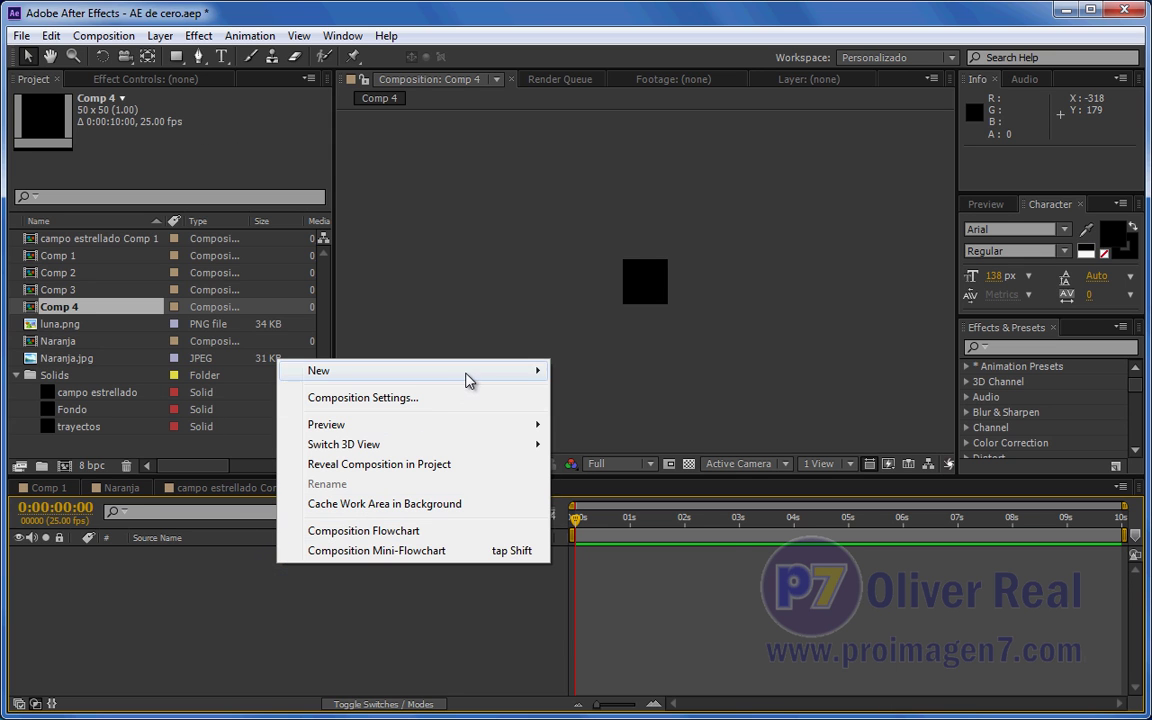
pyautogui.moveTo(468, 380)
pyautogui.click(603, 417)
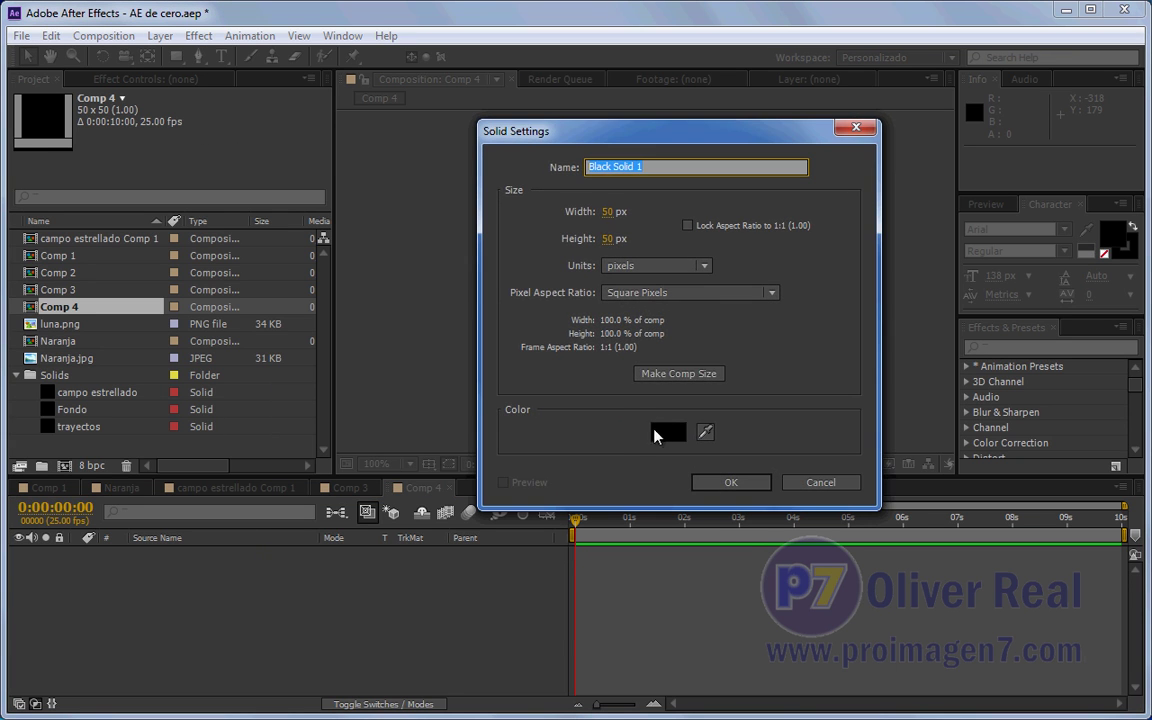
pyautogui.click(657, 432)
pyautogui.moveTo(363, 545); pyautogui.dragTo(367, 622)
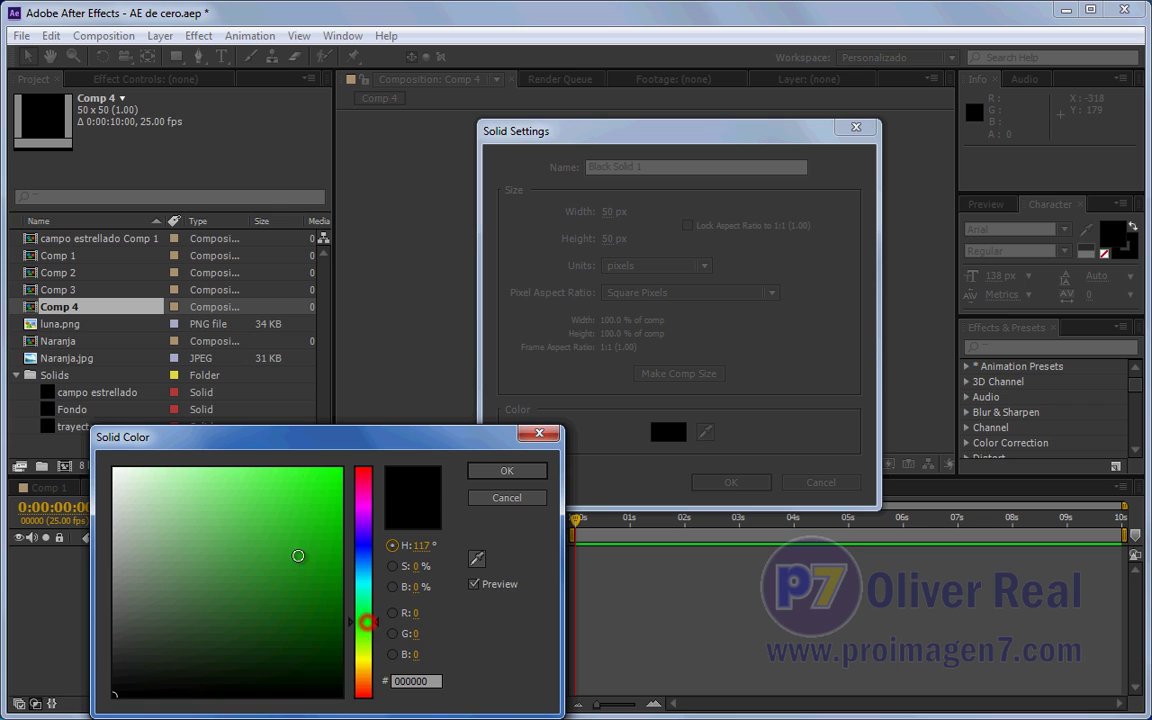
pyautogui.moveTo(298, 555); pyautogui.dragTo(296, 519)
pyautogui.click(507, 470)
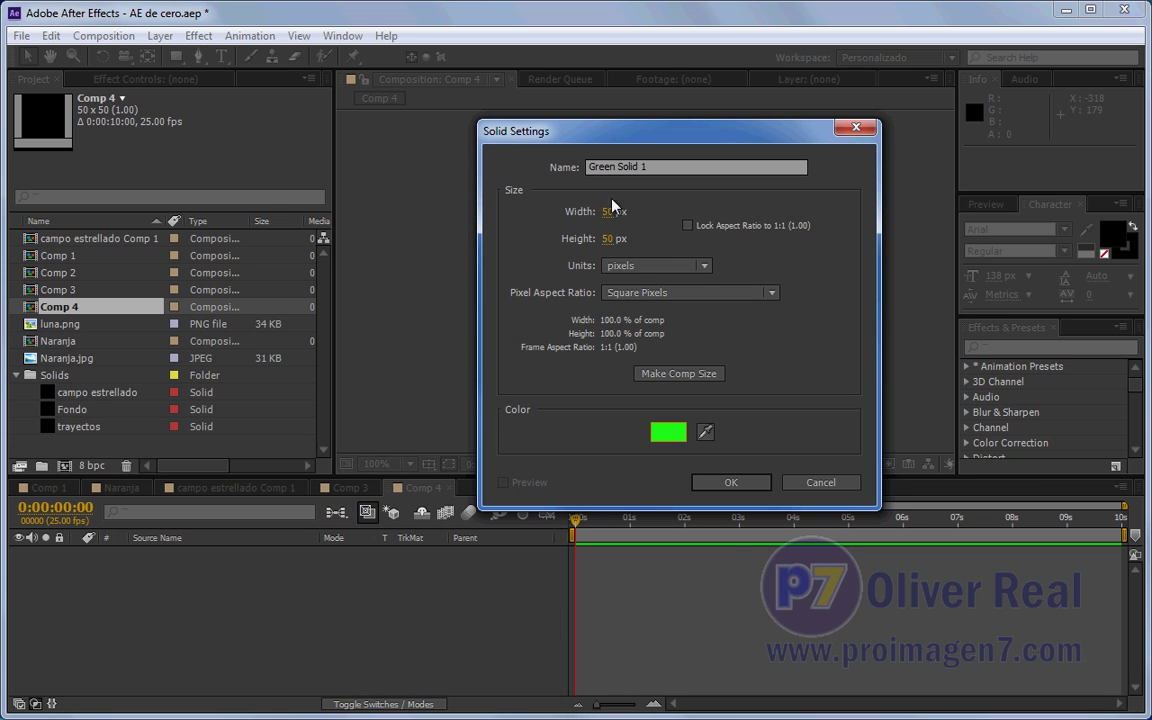
pyautogui.click(750, 483)
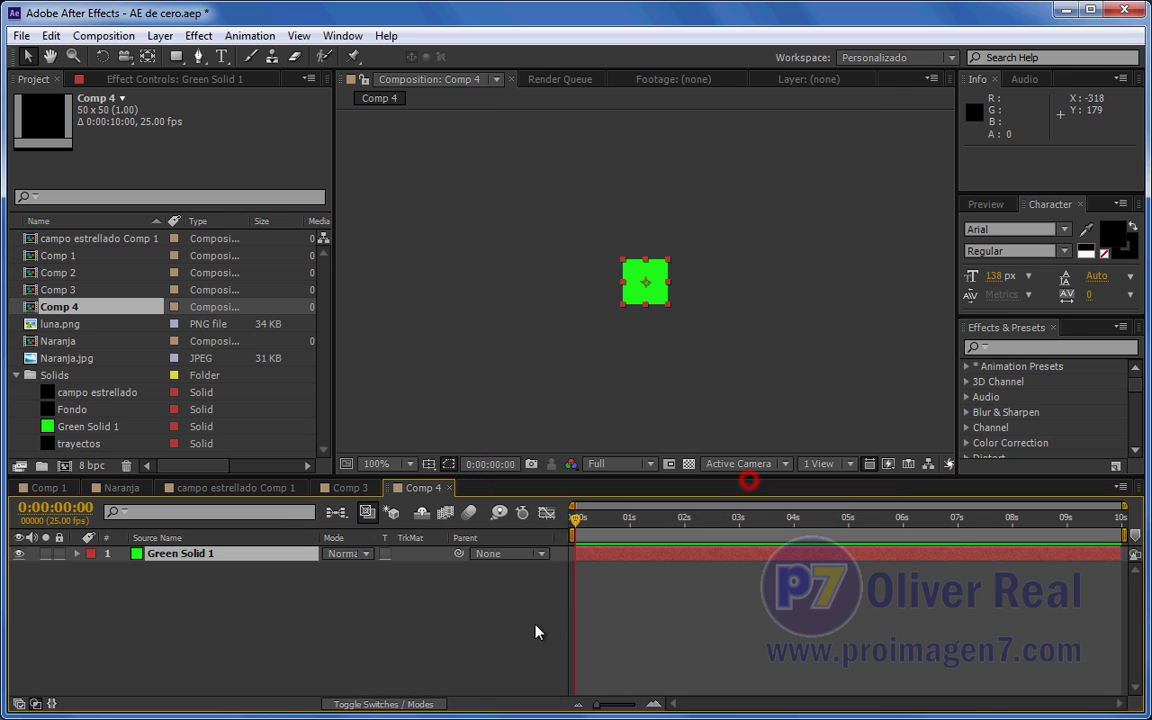
pyautogui.click(411, 636)
pyautogui.click(241, 555)
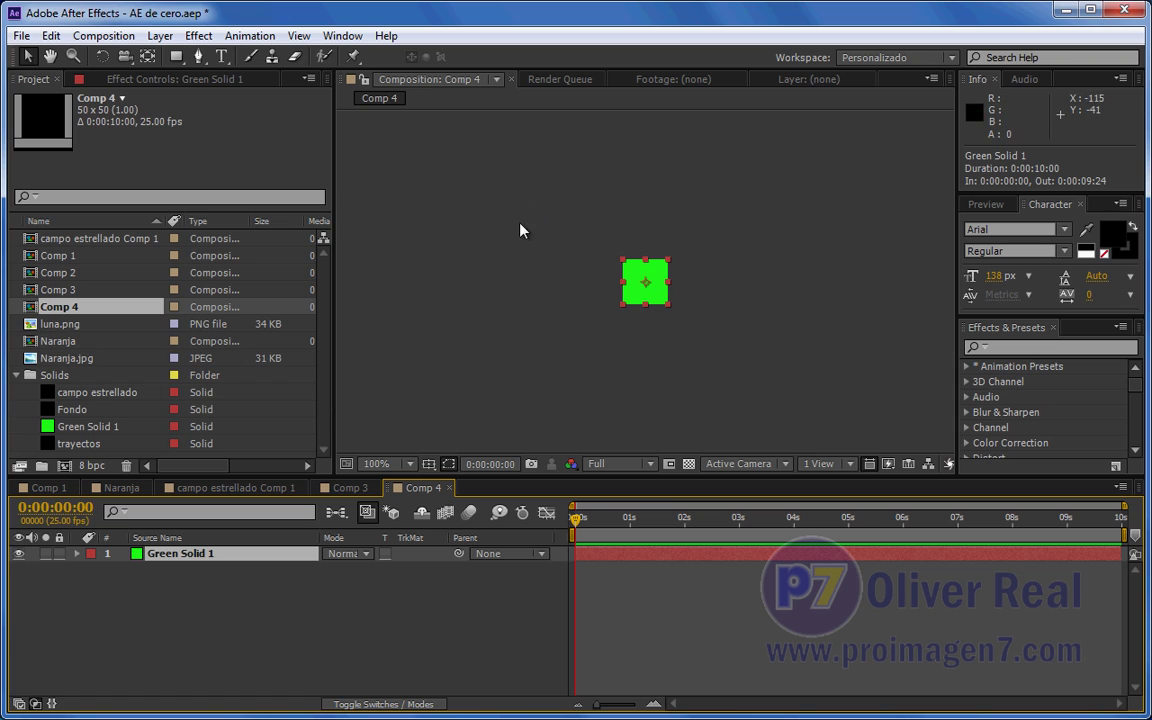
# Step: Drag Comp 4 into Comp 3's timeline above trayectos and nudge the green square up-left
pyautogui.click(350, 489)
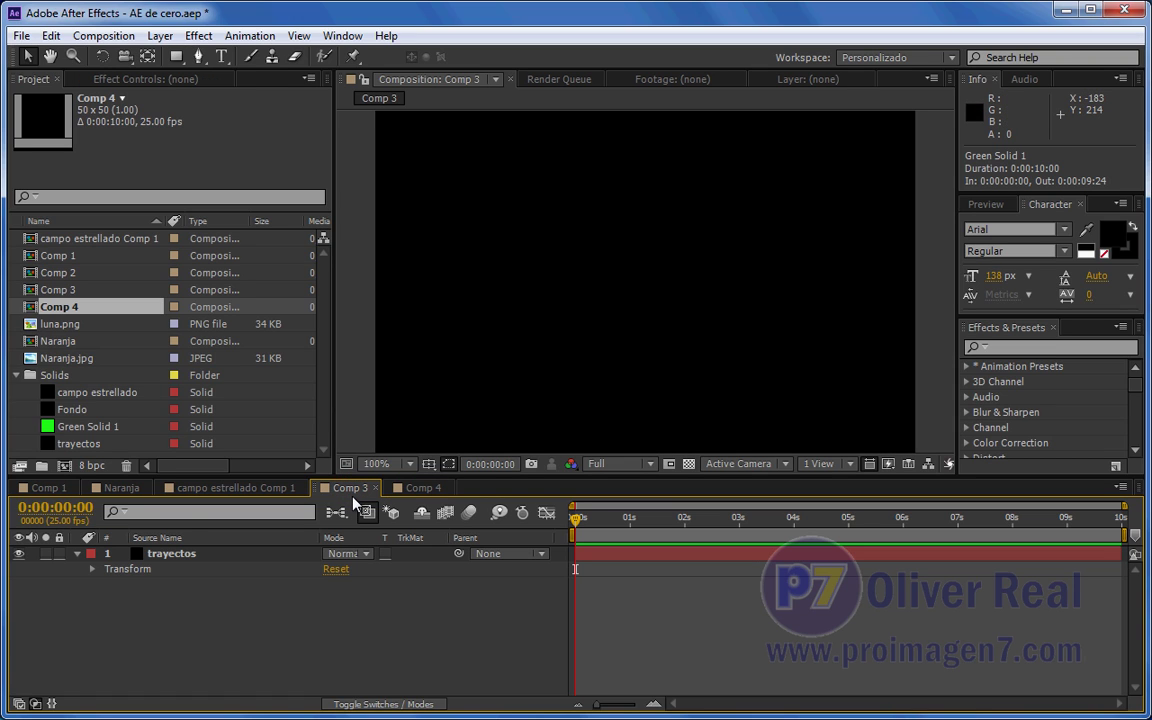
pyautogui.click(166, 555)
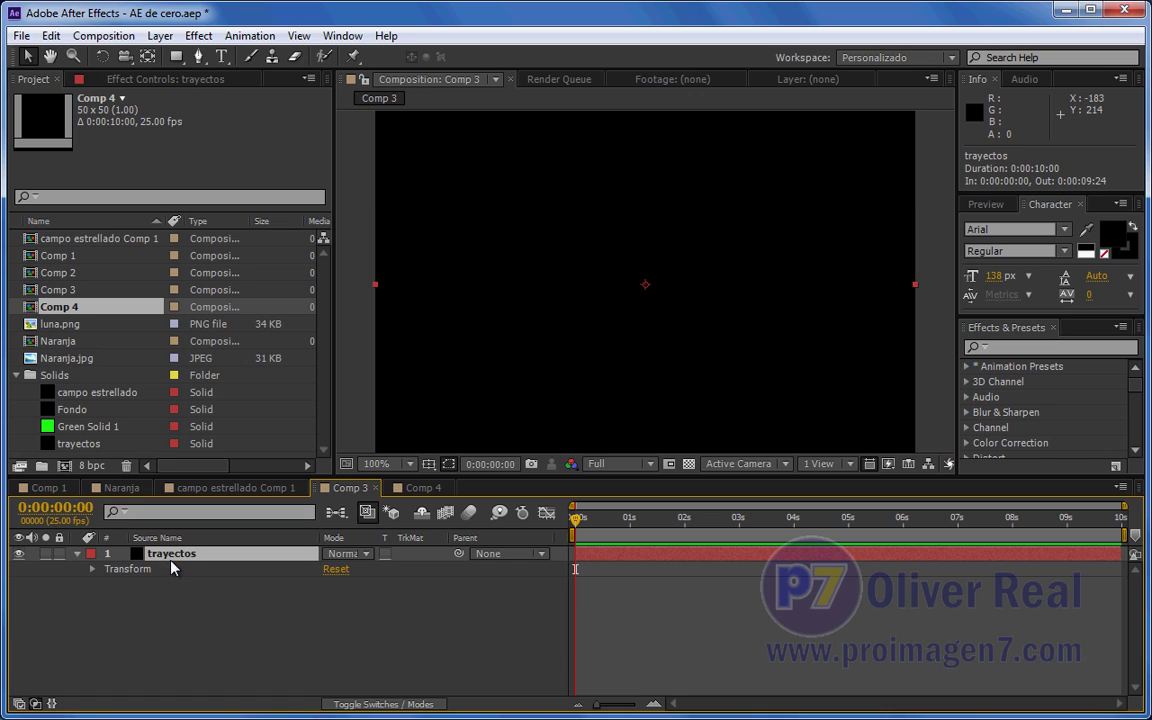
pyautogui.click(422, 488)
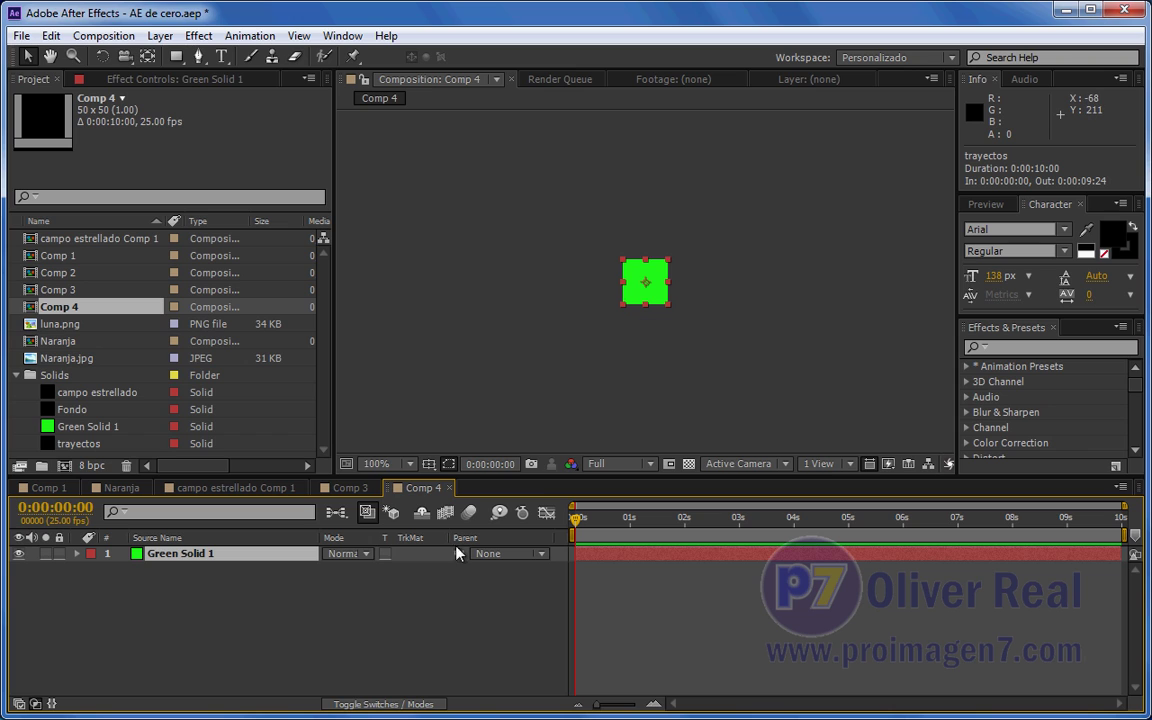
pyautogui.click(359, 492)
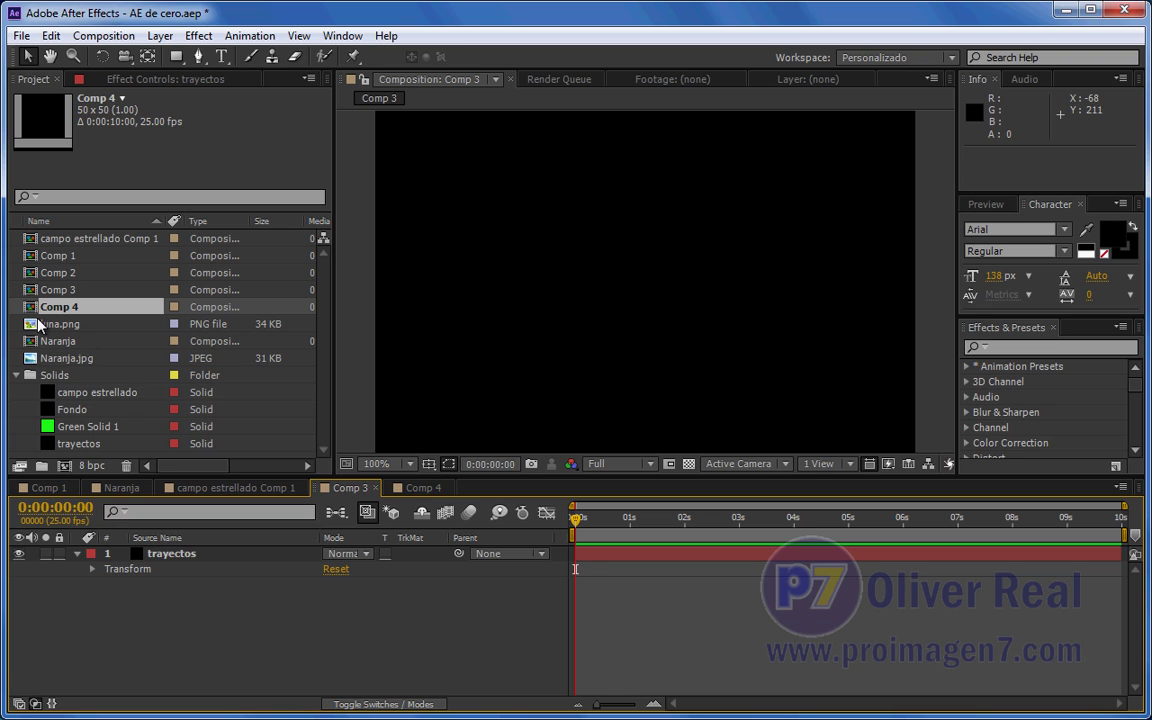
pyautogui.click(423, 487)
pyautogui.click(345, 488)
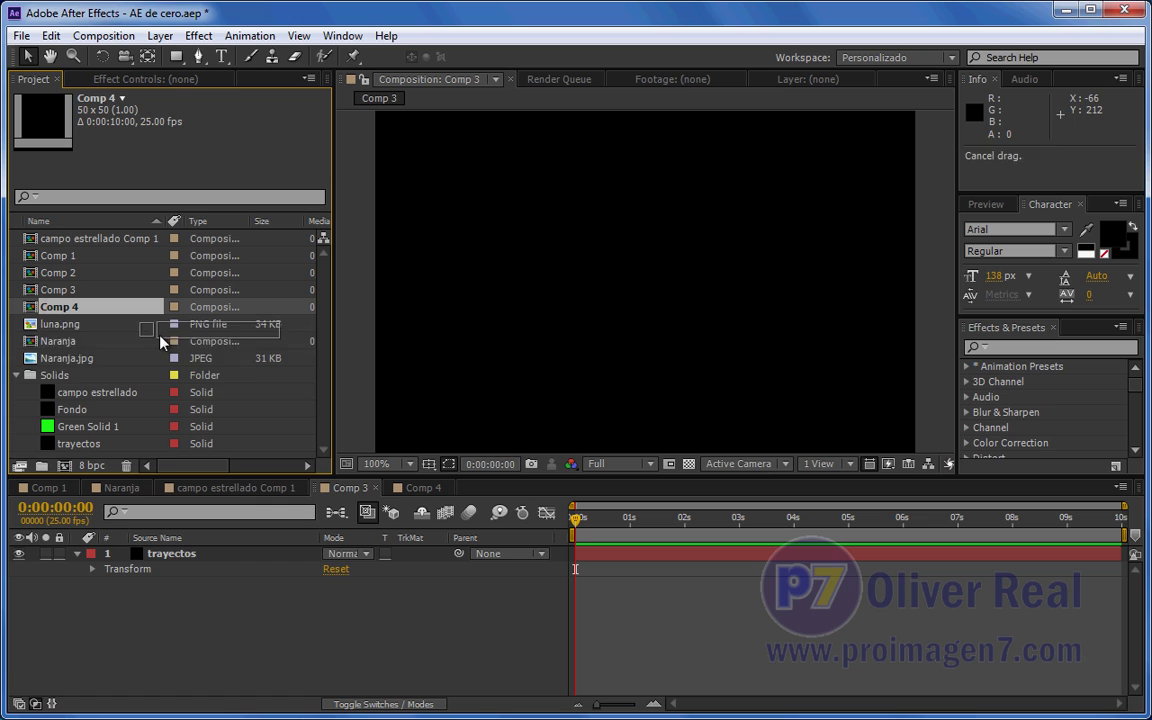
pyautogui.moveTo(30, 310)
pyautogui.mouseDown()
pyautogui.moveTo(196, 554)
pyautogui.moveTo(218, 560)
pyautogui.mouseUp()
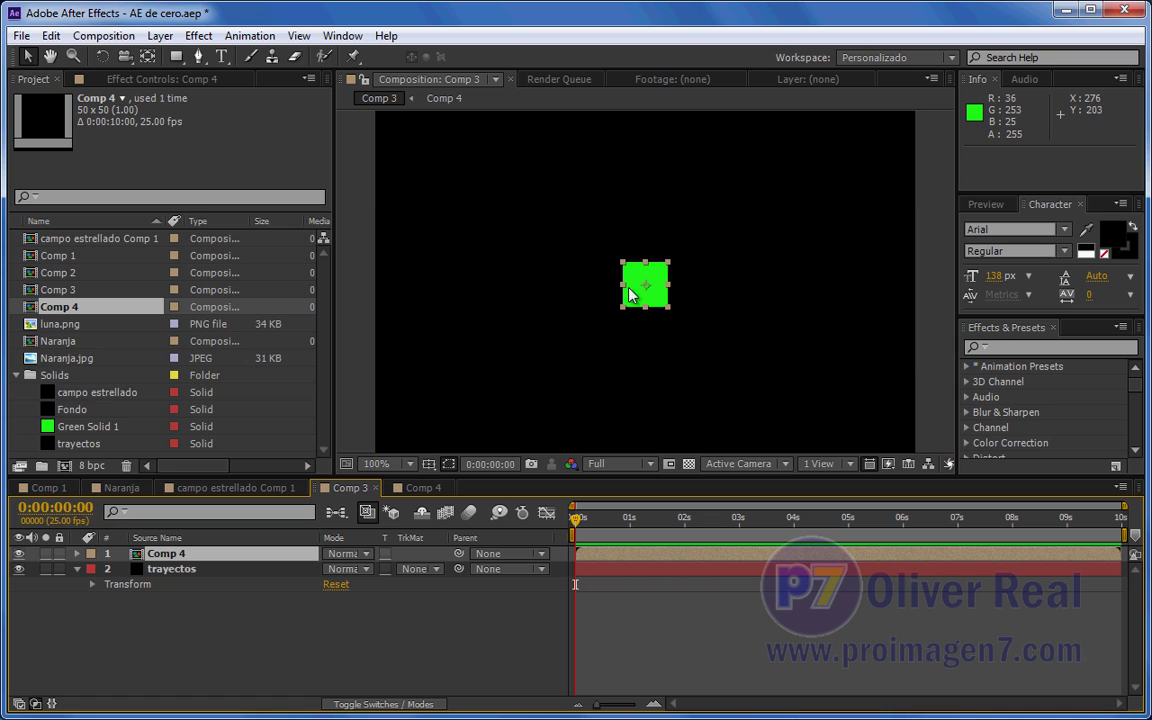
pyautogui.moveTo(652, 278)
pyautogui.mouseDown()
pyautogui.moveTo(608, 277)
pyautogui.moveTo(651, 311)
pyautogui.mouseUp()
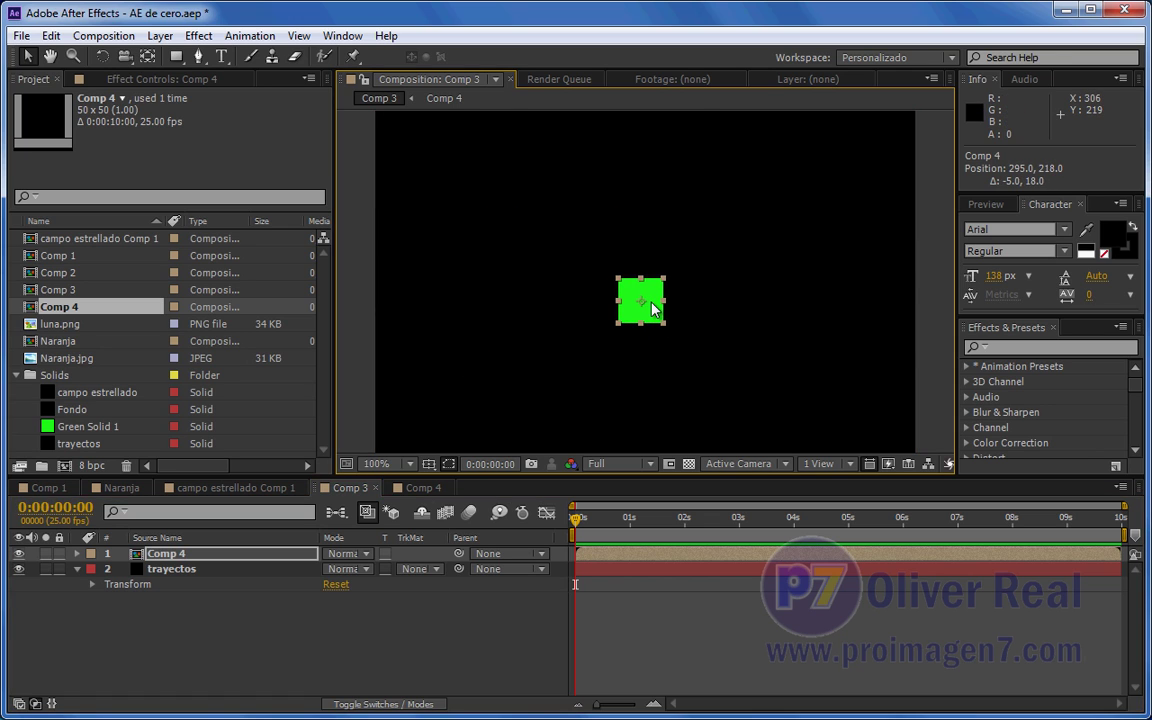
# Step: Undo the move, then paste the copied curved path as Comp 4's Position keyframes
pyautogui.hotkey('ctrl', 'z')
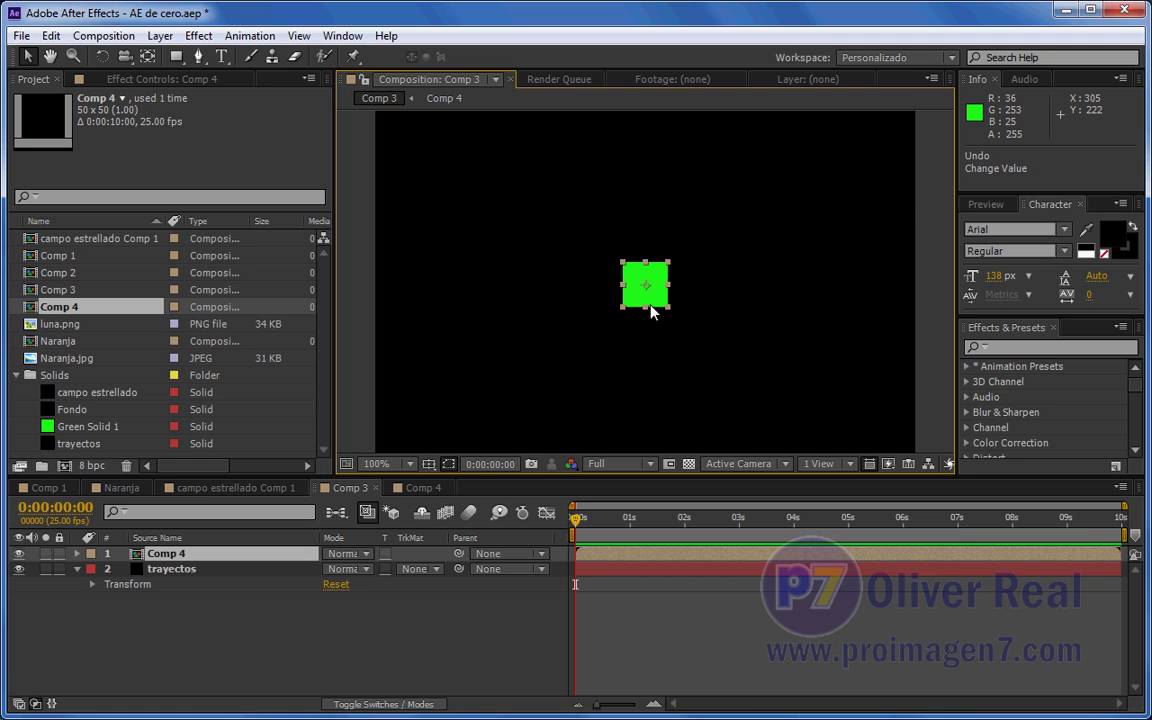
pyautogui.click(170, 554)
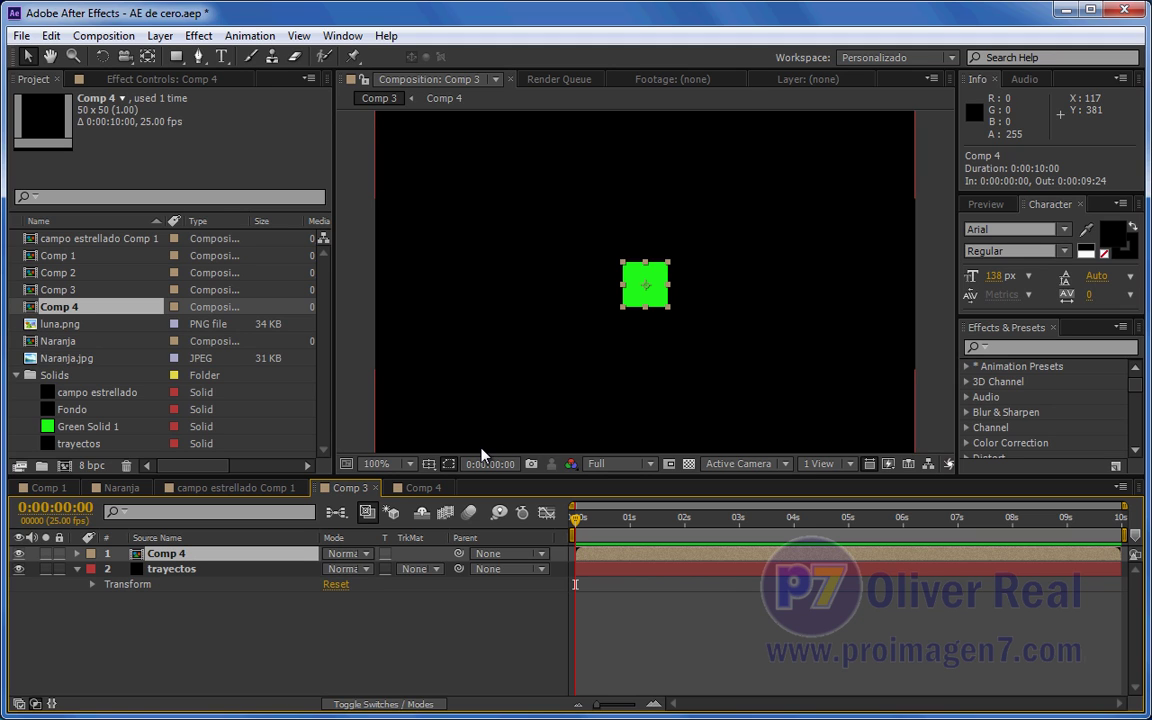
pyautogui.press('p')
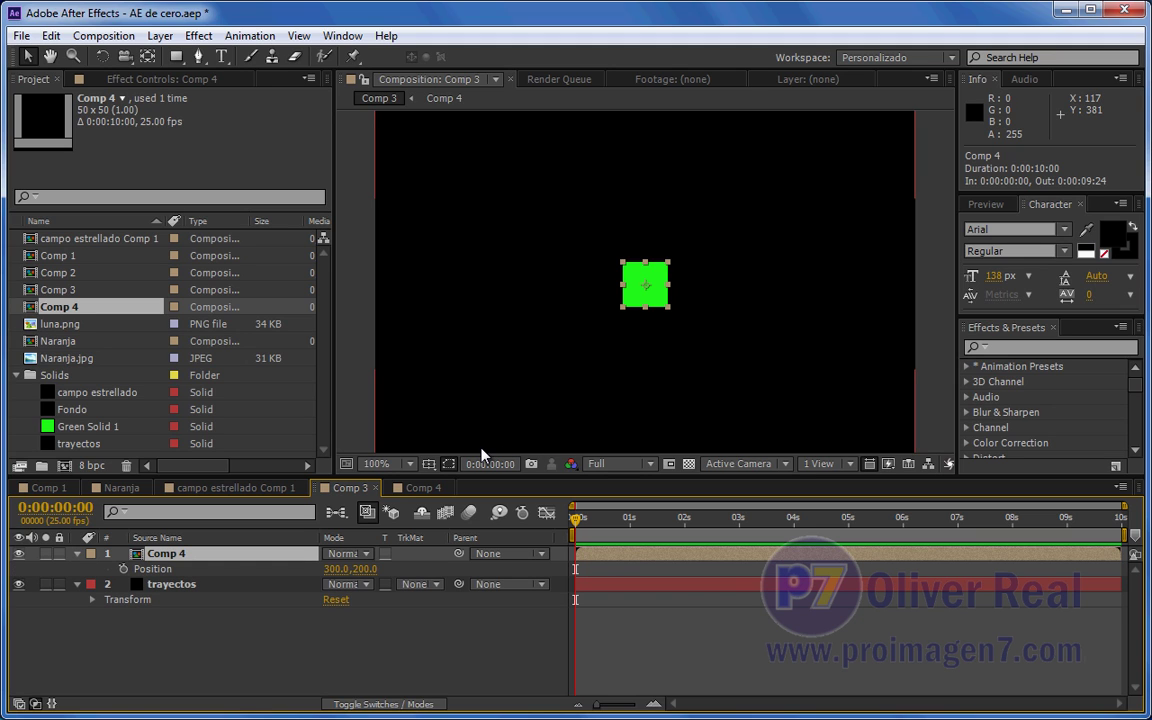
pyautogui.click(123, 568)
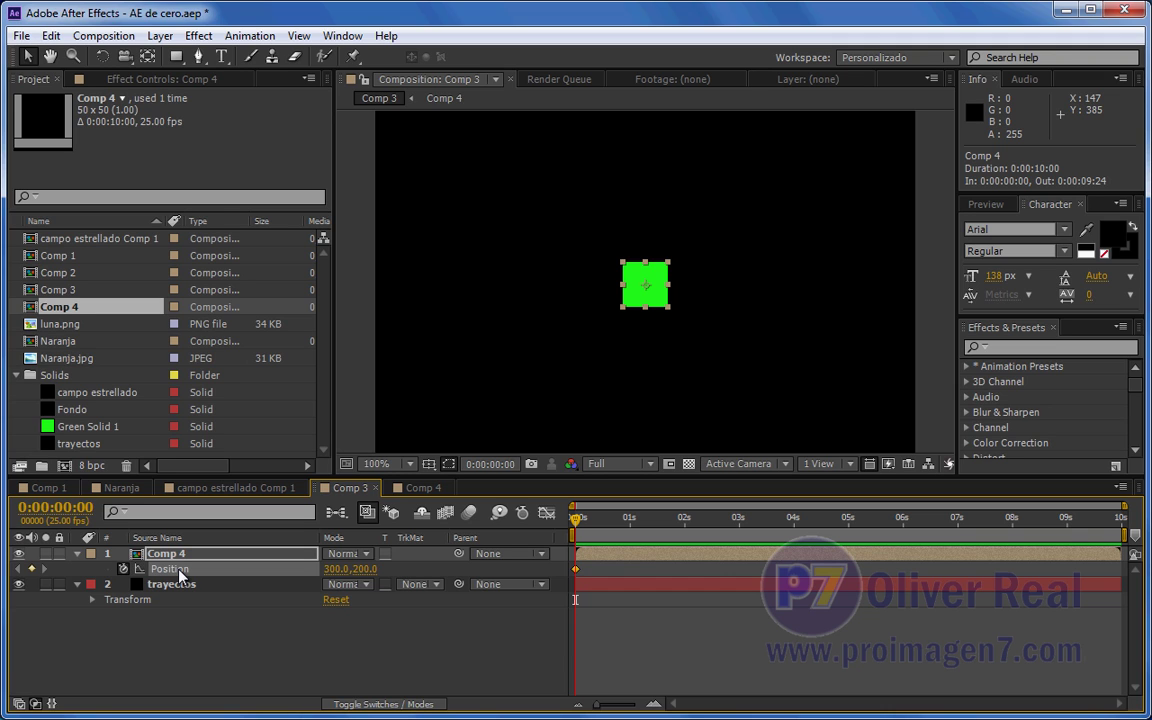
pyautogui.hotkey('ctrl', 'v')
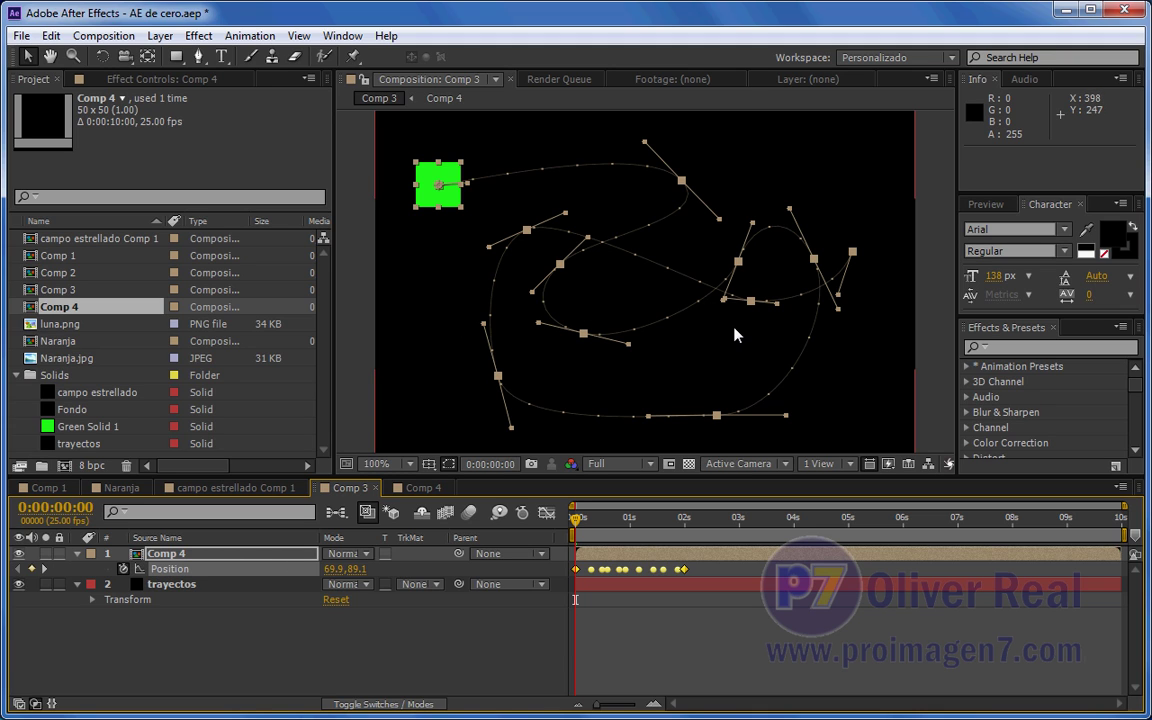
# Step: Paste the curved path onto the trayectos layer as a mask
pyautogui.click(188, 645)
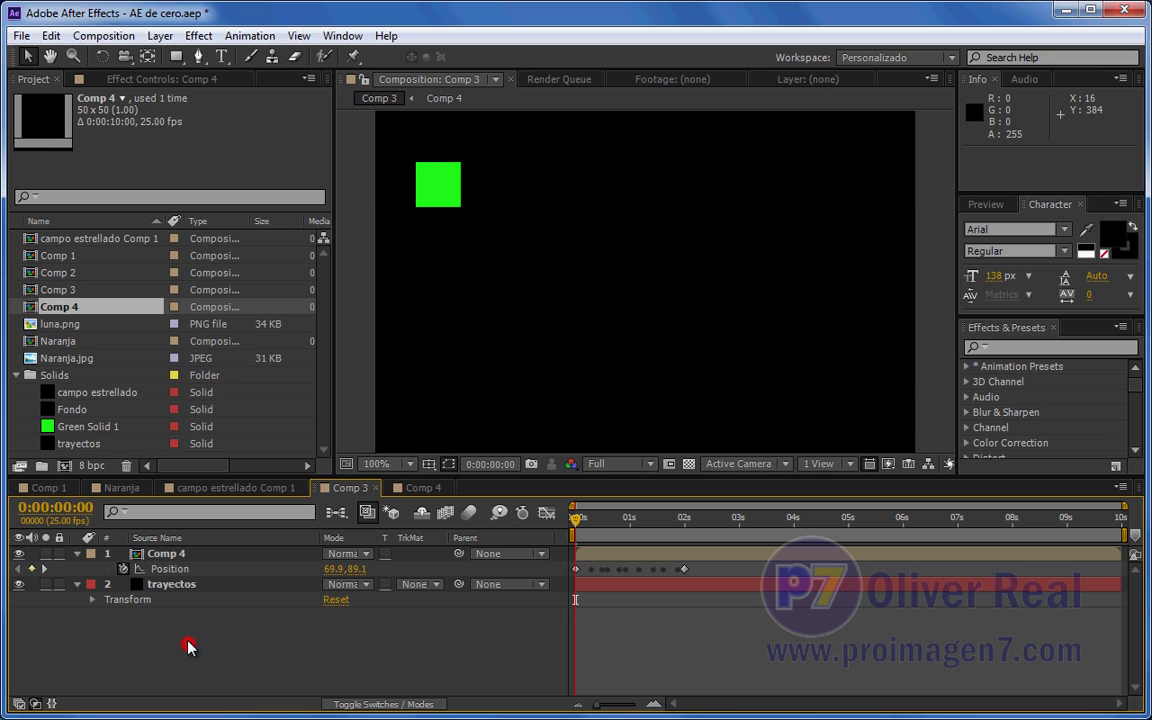
pyautogui.click(181, 592)
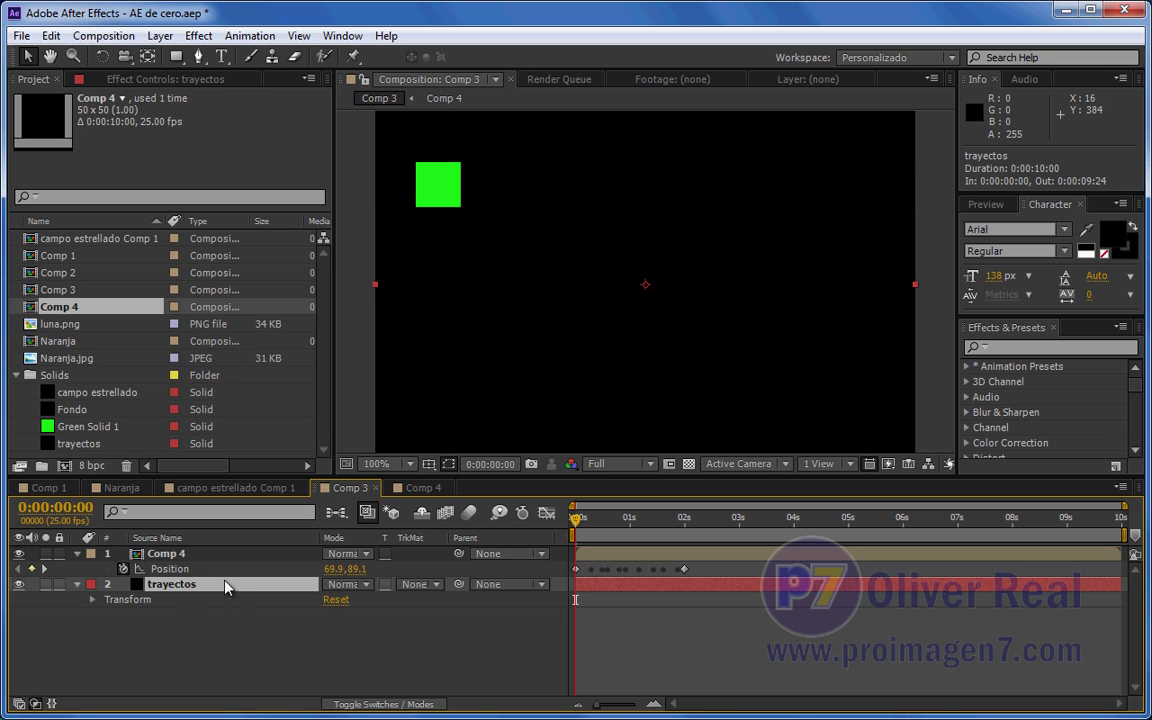
pyautogui.click(91, 600)
pyautogui.click(152, 630)
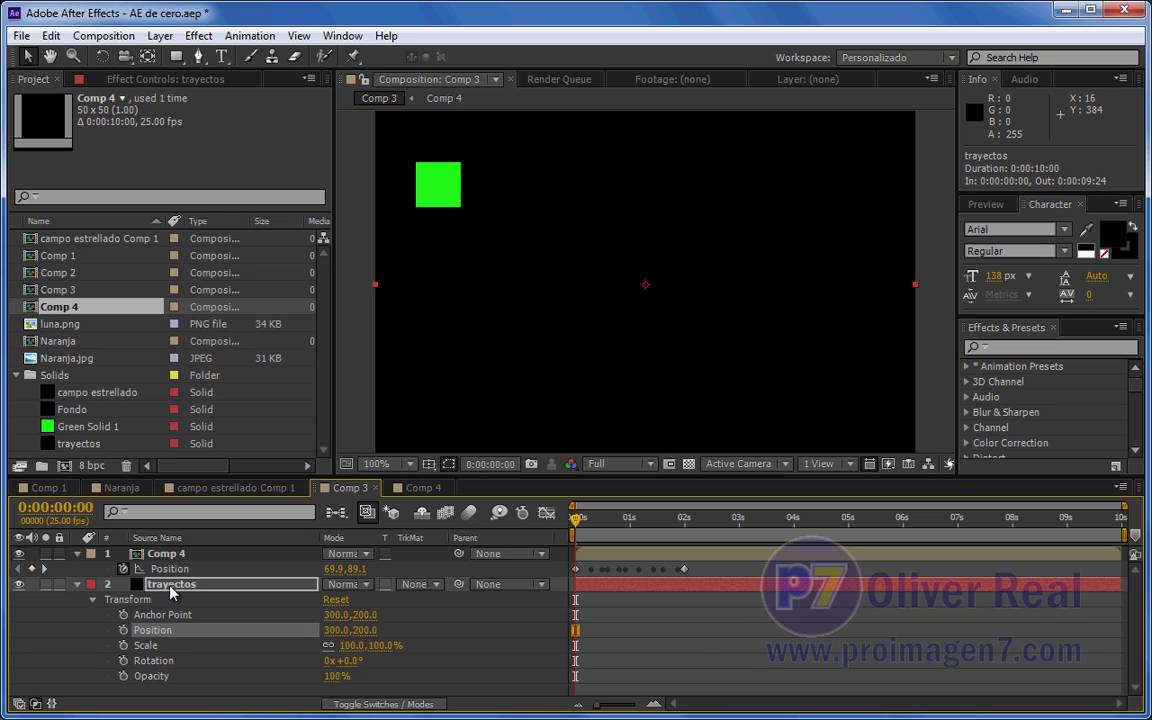
pyautogui.press('Return')
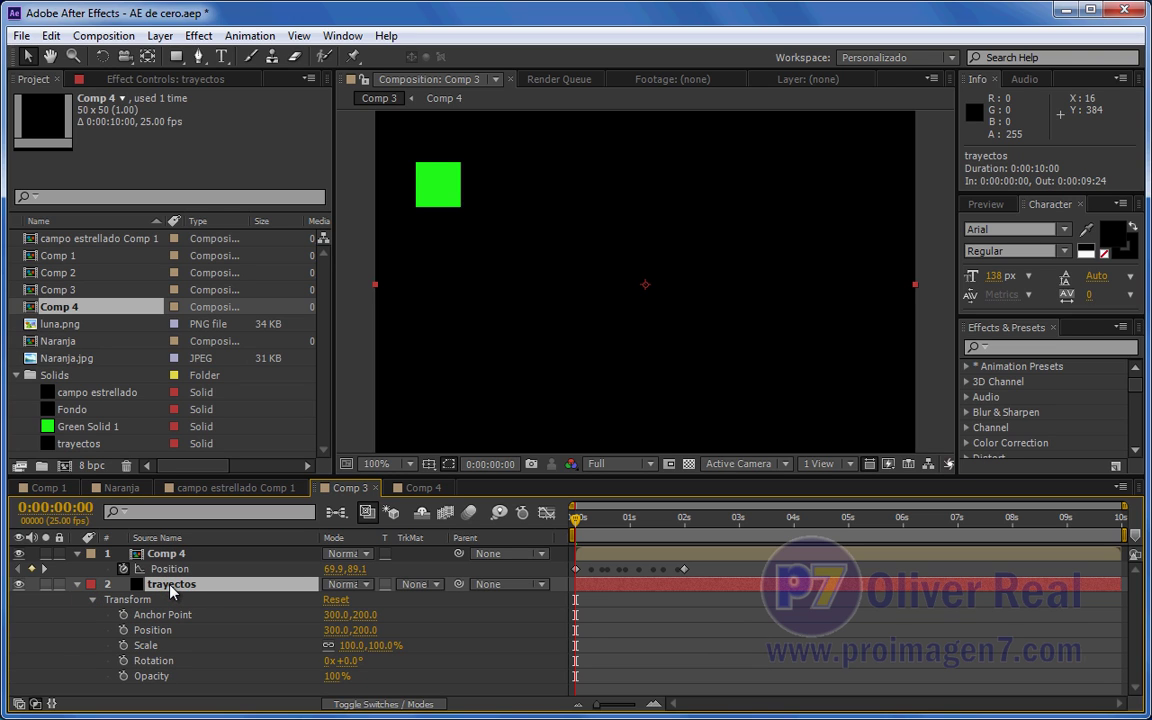
pyautogui.hotkey('ctrl', 'v')
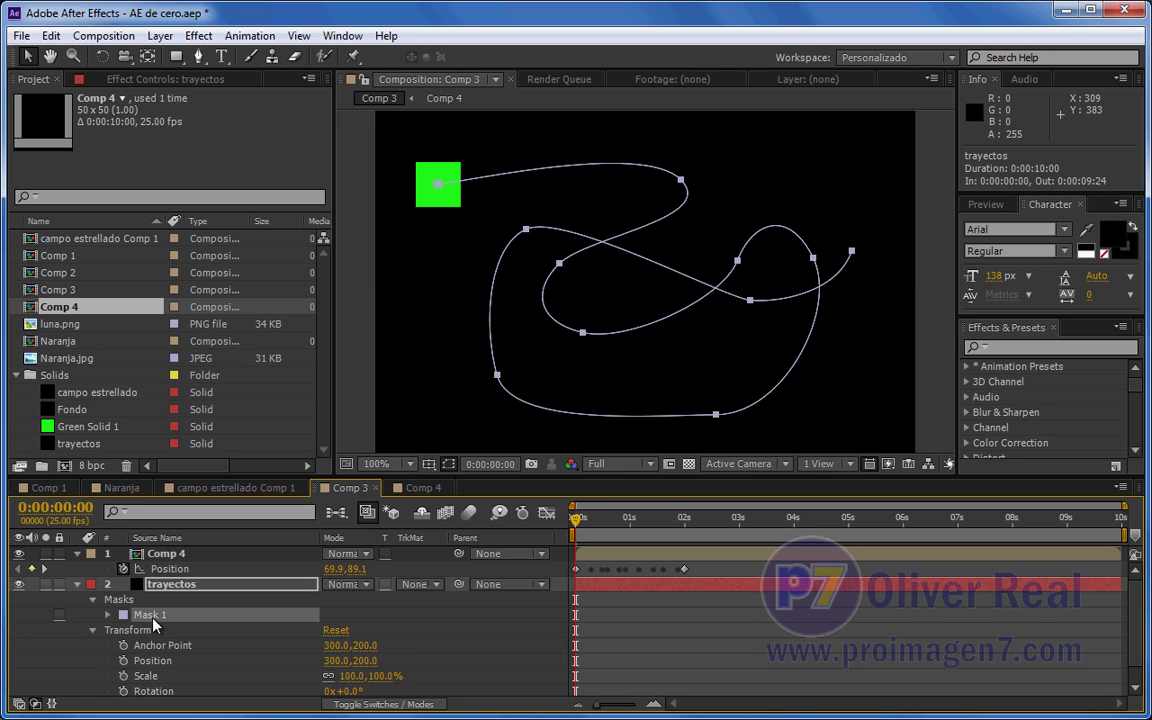
# Step: Show only Comp 4's keyframed Position property
pyautogui.click(165, 553)
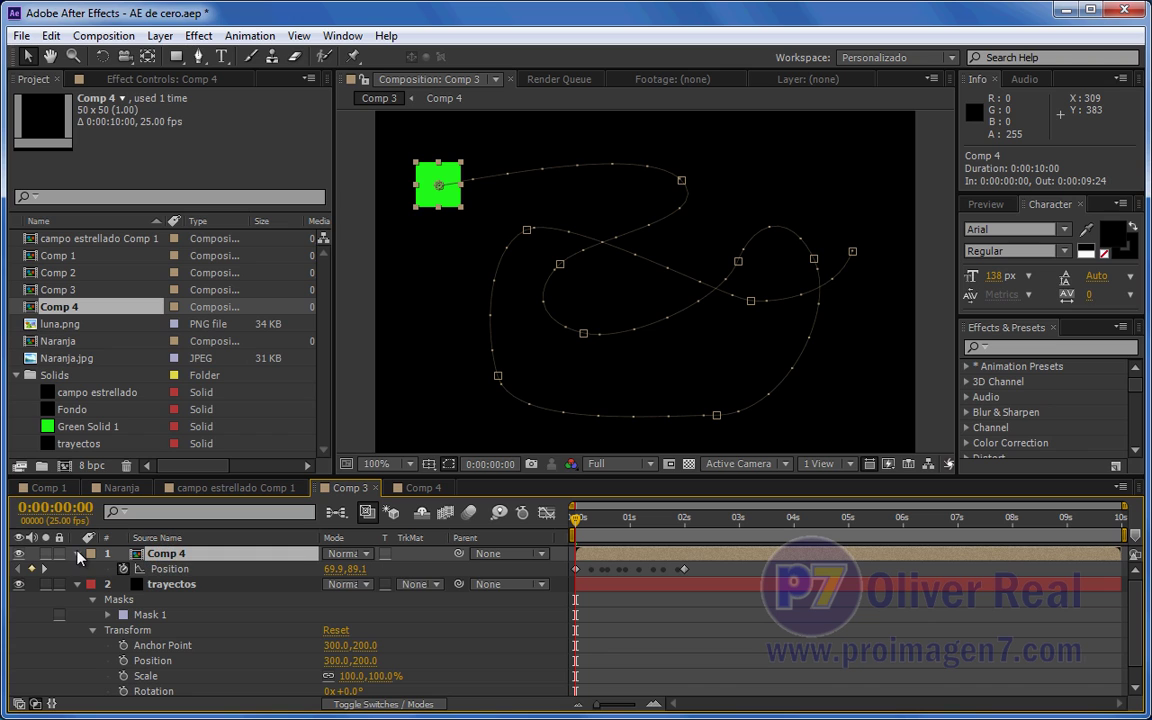
pyautogui.click(77, 554)
pyautogui.click(77, 553)
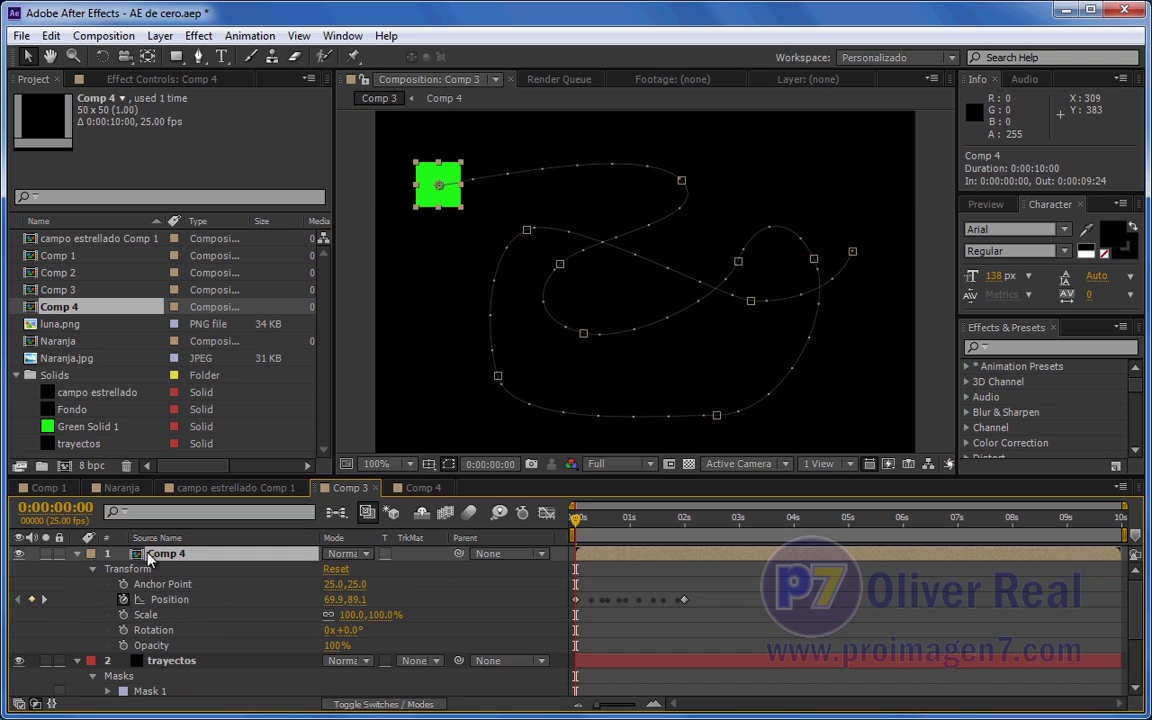
pyautogui.press('u')
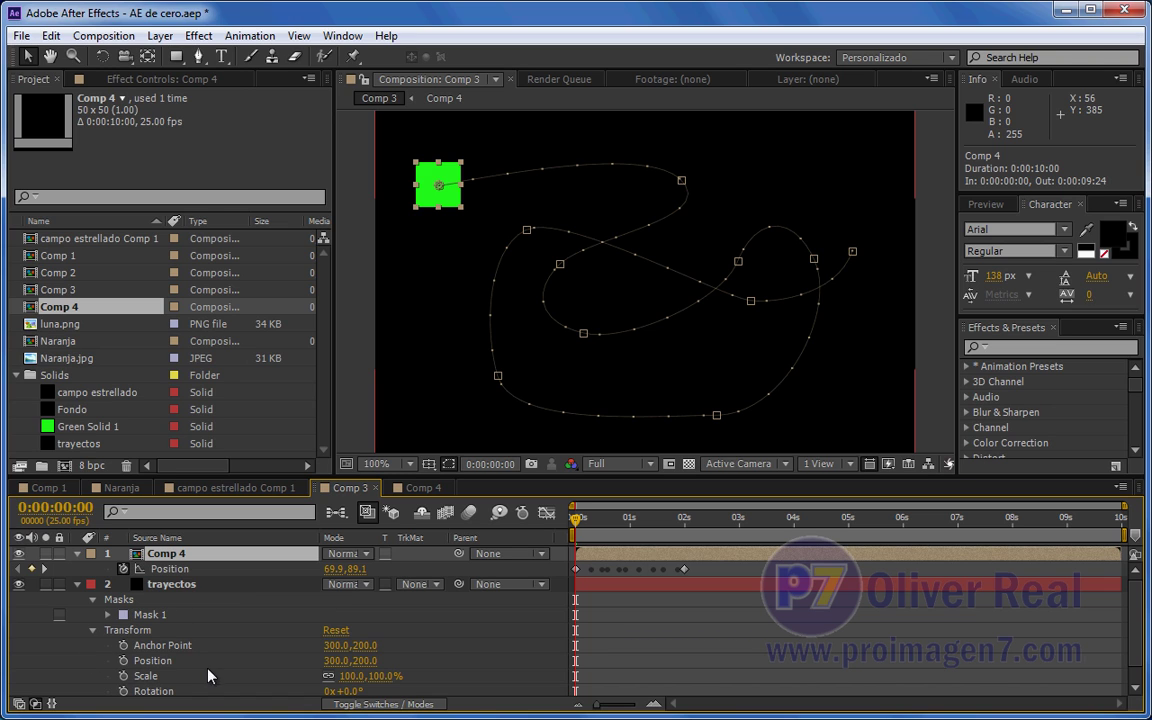
# Step: Attempt pasting onto trayectos Scale, dismiss the error, then delete the looping mask
pyautogui.click(148, 677)
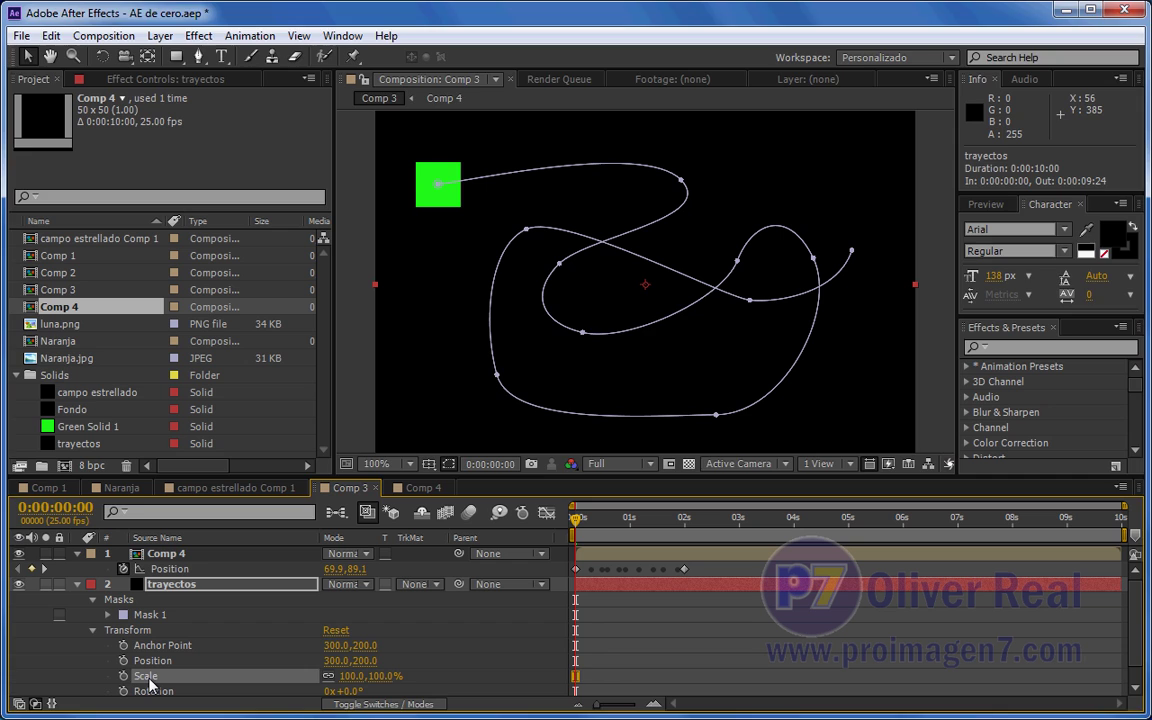
pyautogui.hotkey('ctrl', 'v')
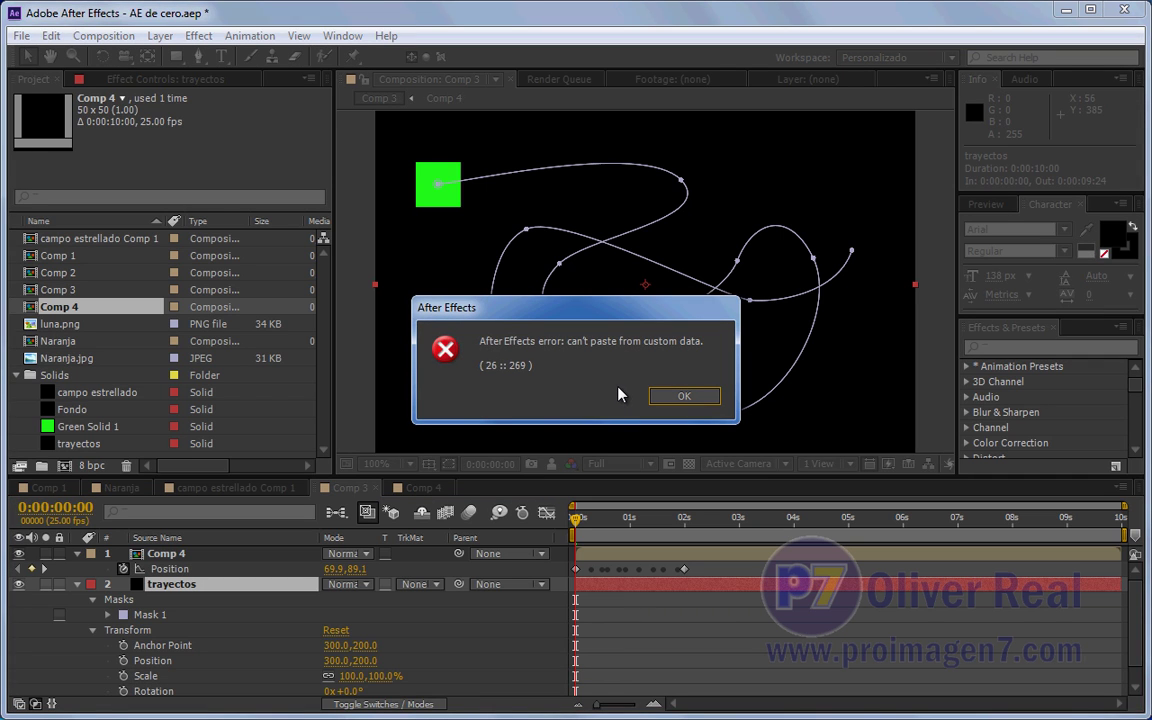
pyautogui.click(685, 397)
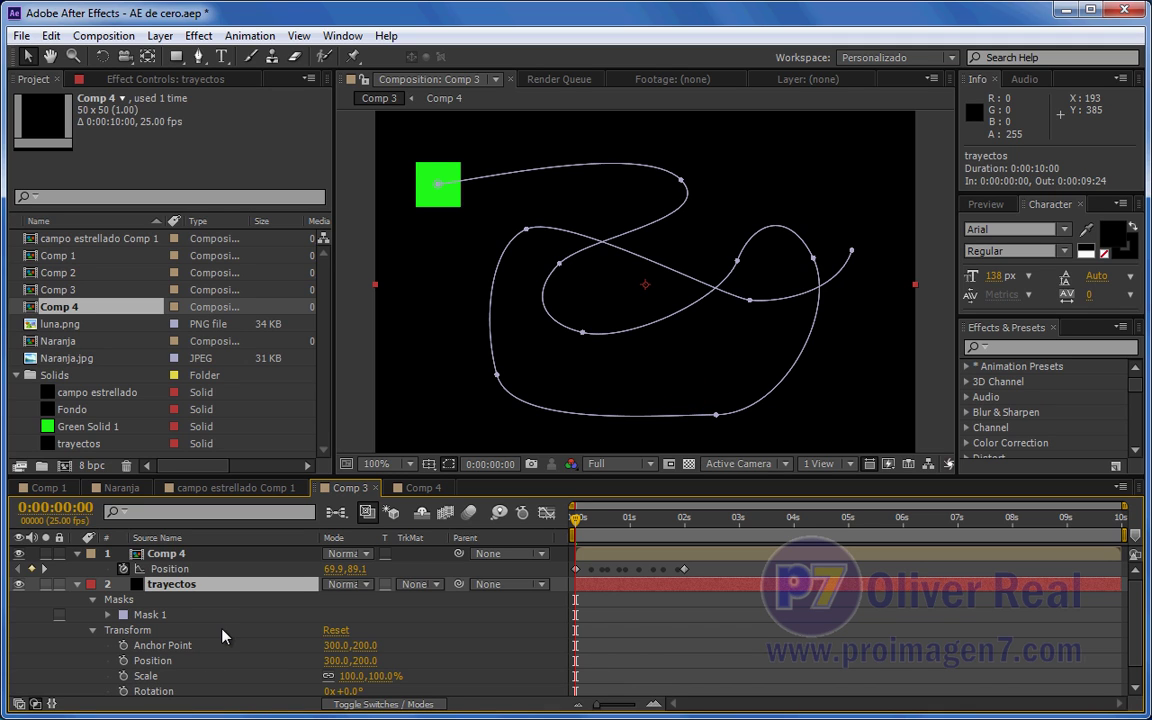
pyautogui.scroll(-1, 190, 670)
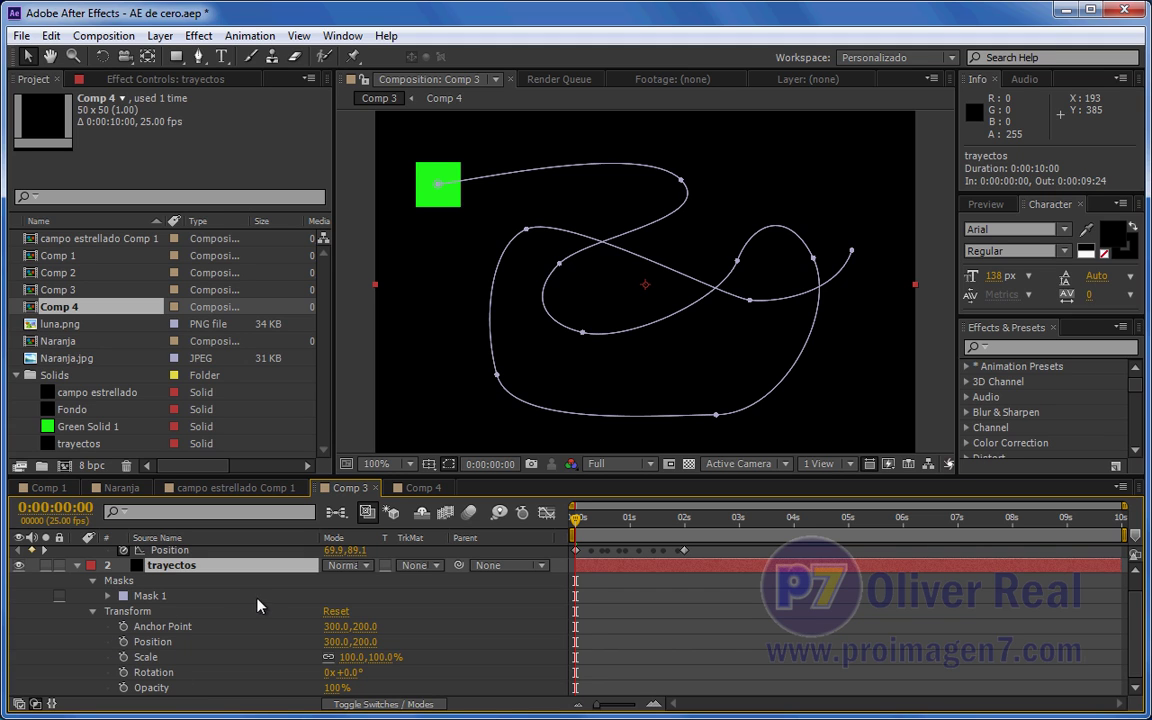
pyautogui.click(150, 596)
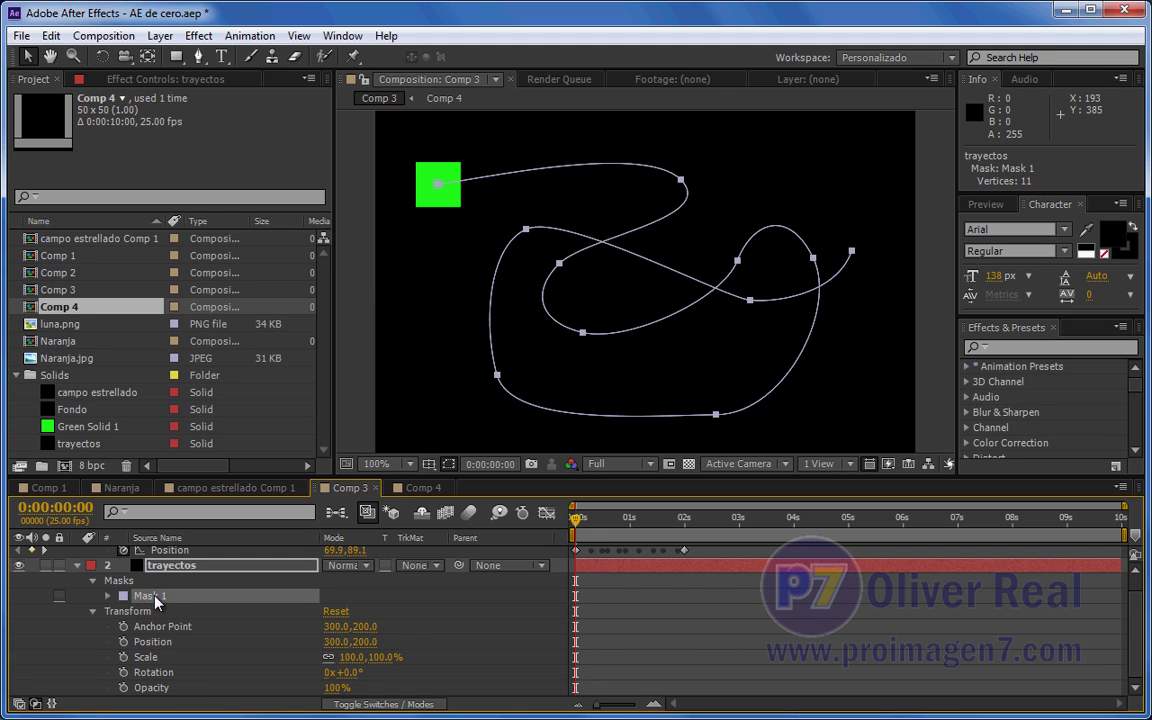
pyautogui.press('Delete')
# Step: Preview the square's motion path, then delete all of Comp 4's Position keyframes
pyautogui.click(77, 584)
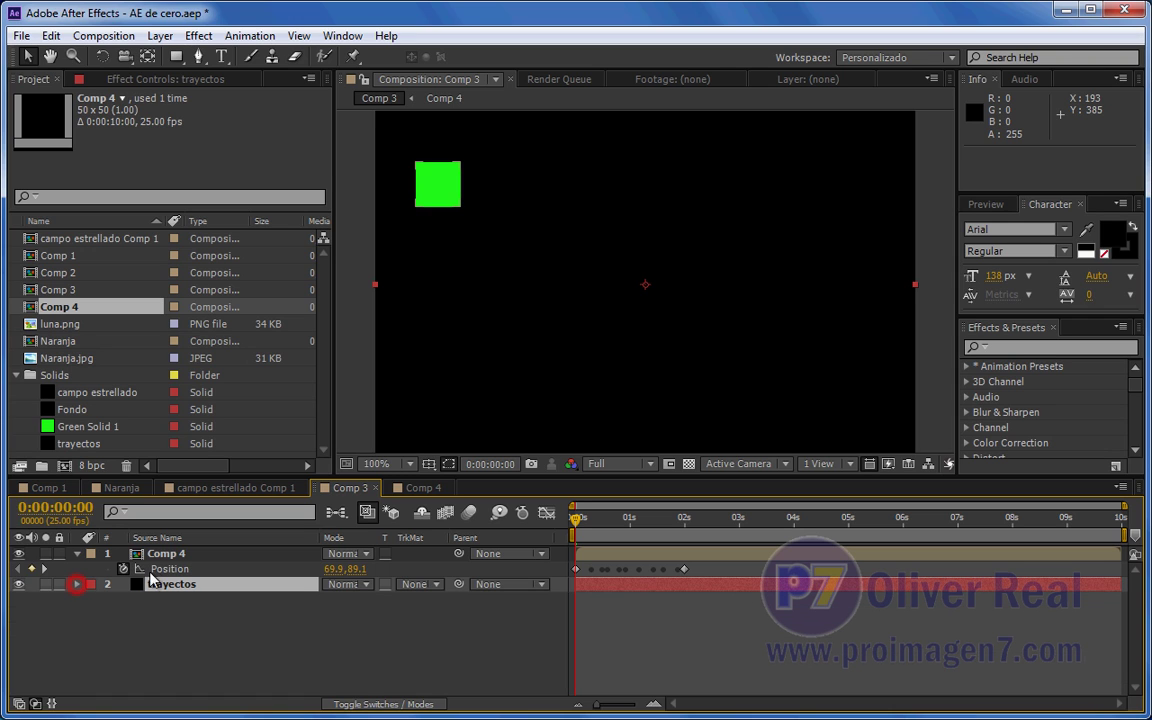
pyautogui.click(160, 553)
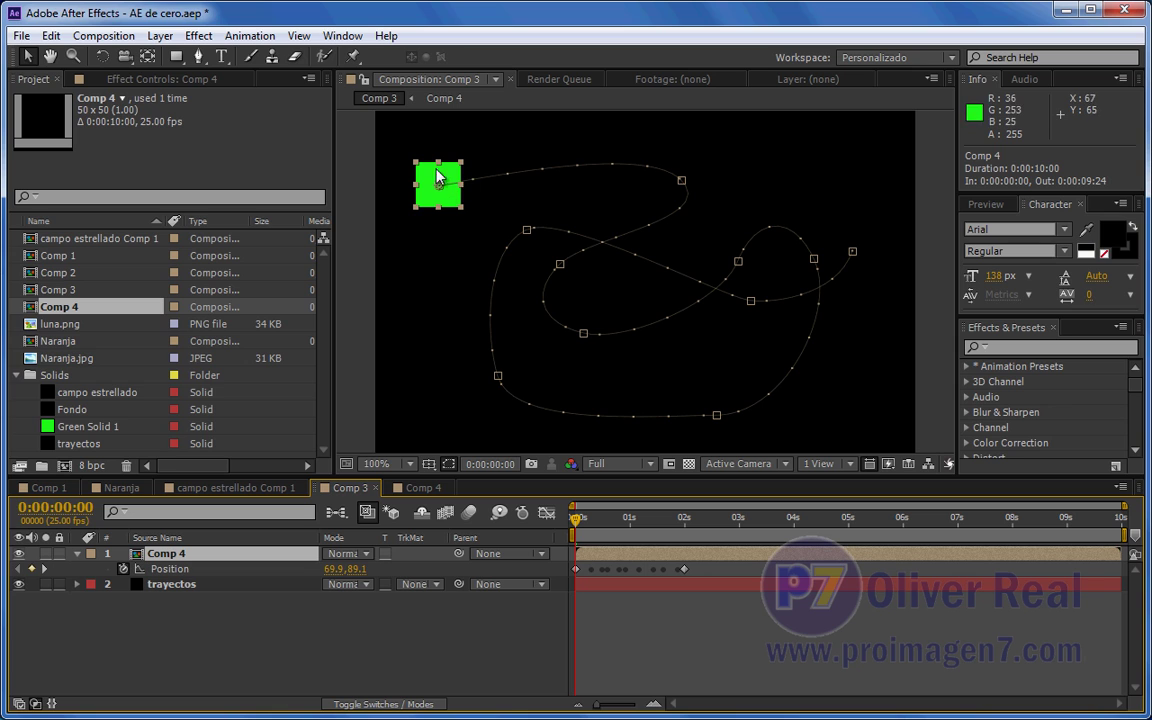
pyautogui.moveTo(577, 517)
pyautogui.mouseDown()
pyautogui.moveTo(630, 520)
pyautogui.moveTo(640, 537)
pyautogui.moveTo(545, 610)
pyautogui.mouseUp()
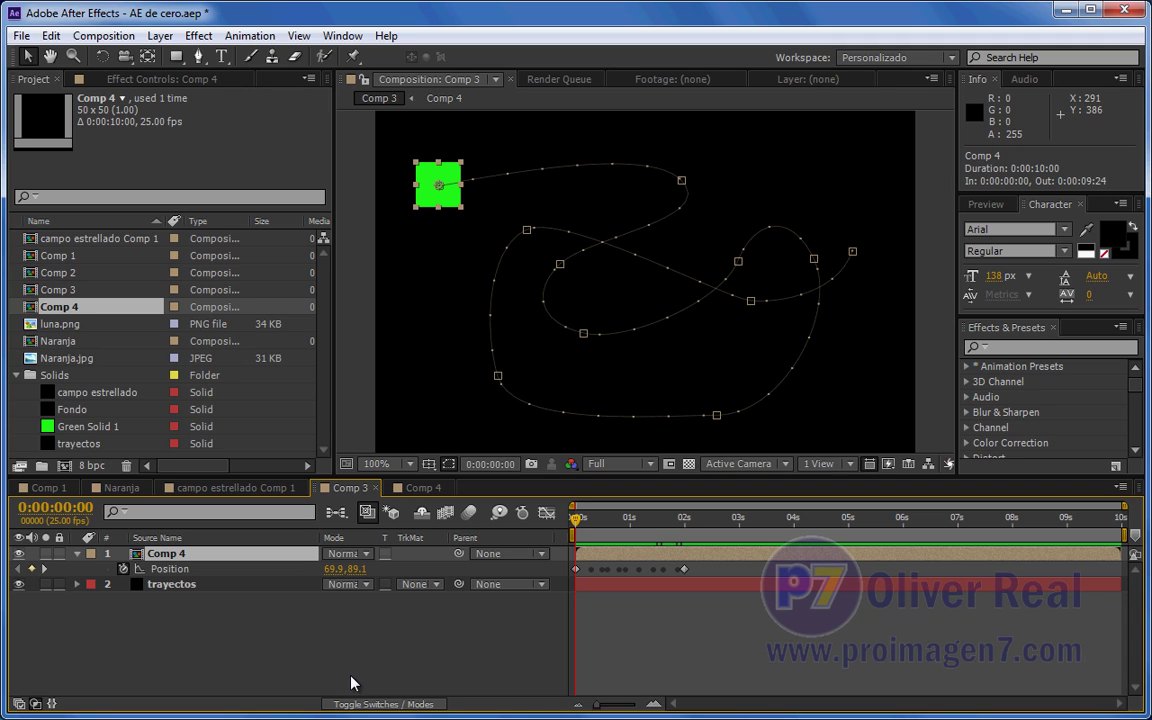
pyautogui.click(705, 569)
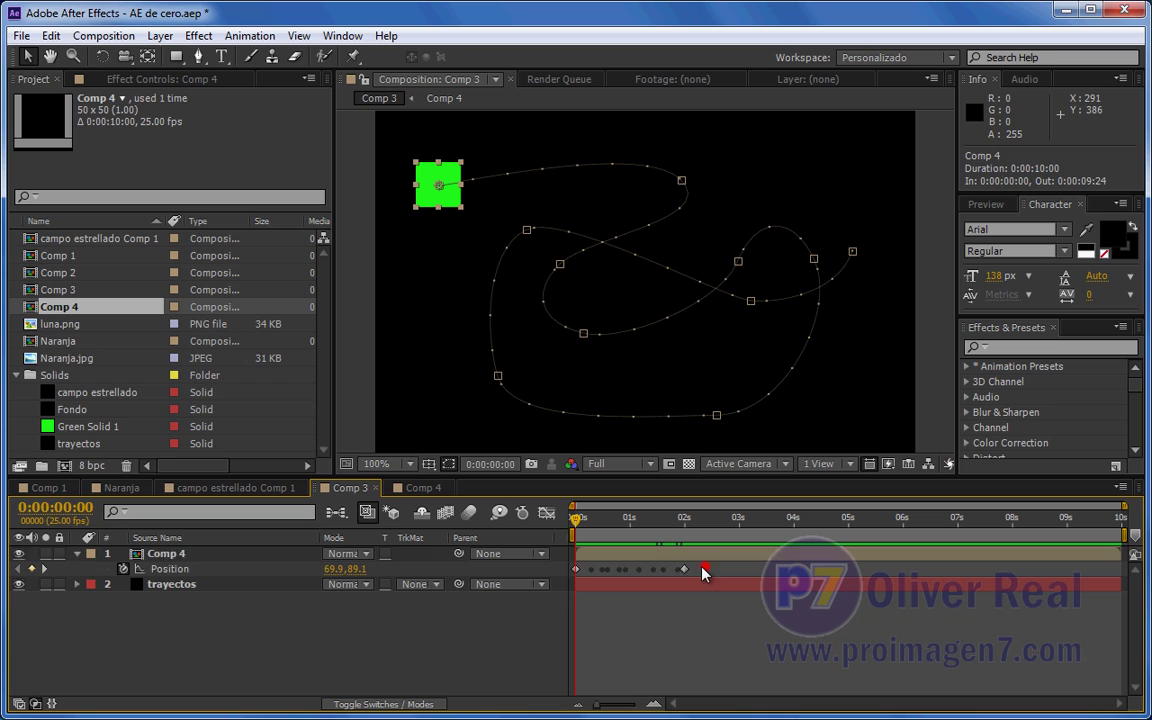
pyautogui.moveTo(705, 572); pyautogui.dragTo(558, 586)
pyautogui.press('Delete')
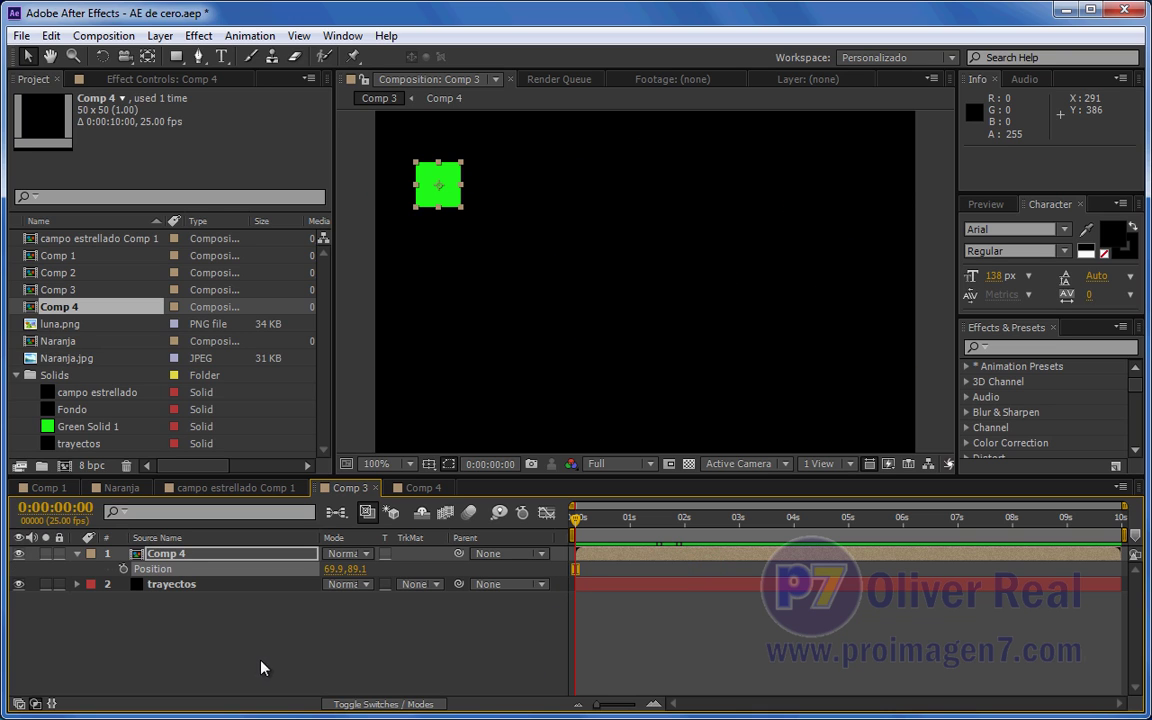
# Step: Reset Comp 4's Transform to centre the square at 300,200, then select trayectos
pyautogui.click(257, 650)
pyautogui.click(77, 553)
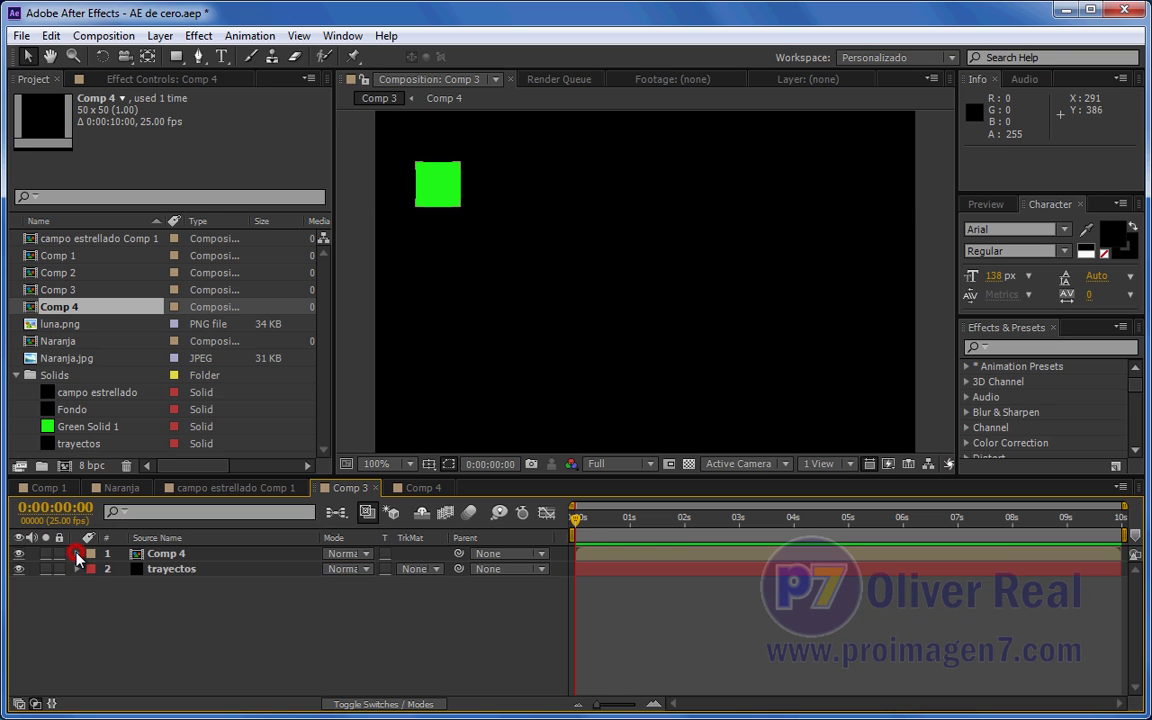
pyautogui.click(77, 553)
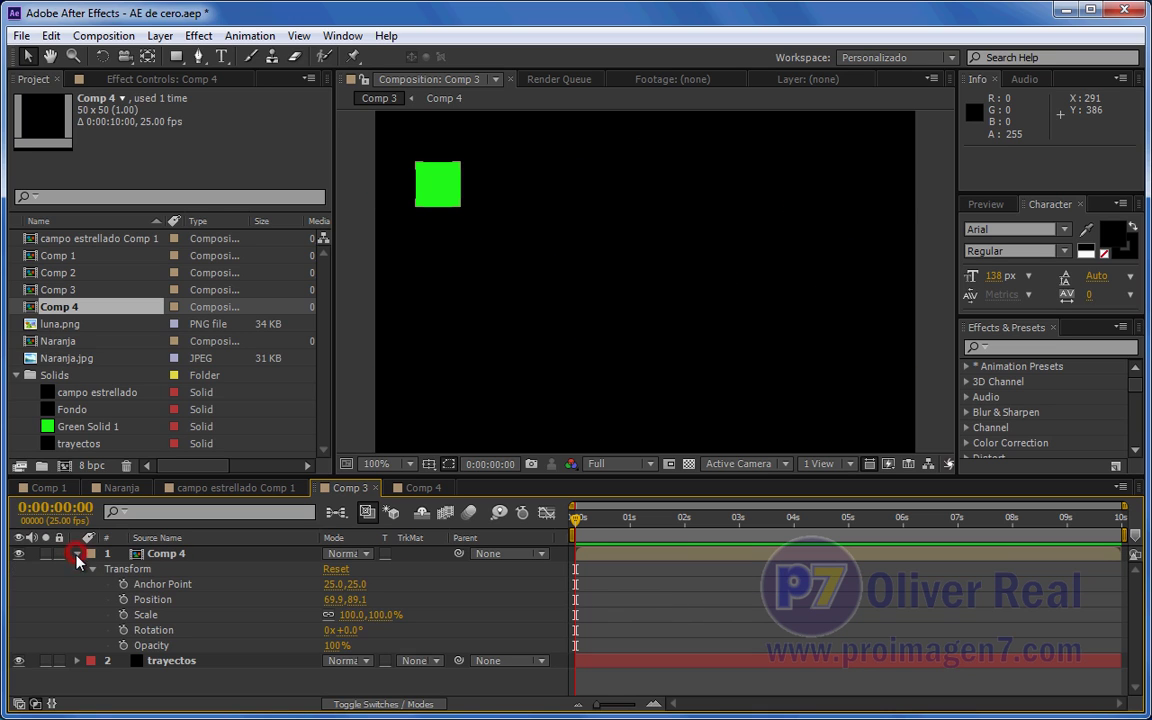
pyautogui.click(337, 570)
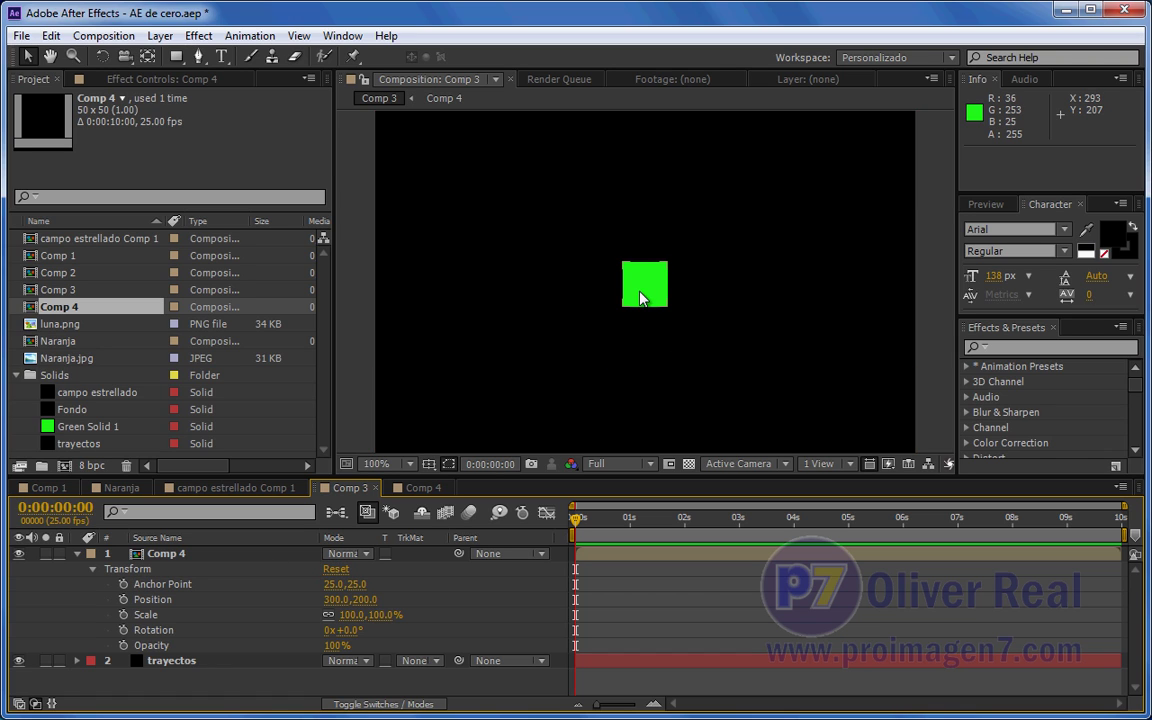
pyautogui.click(77, 553)
pyautogui.click(185, 569)
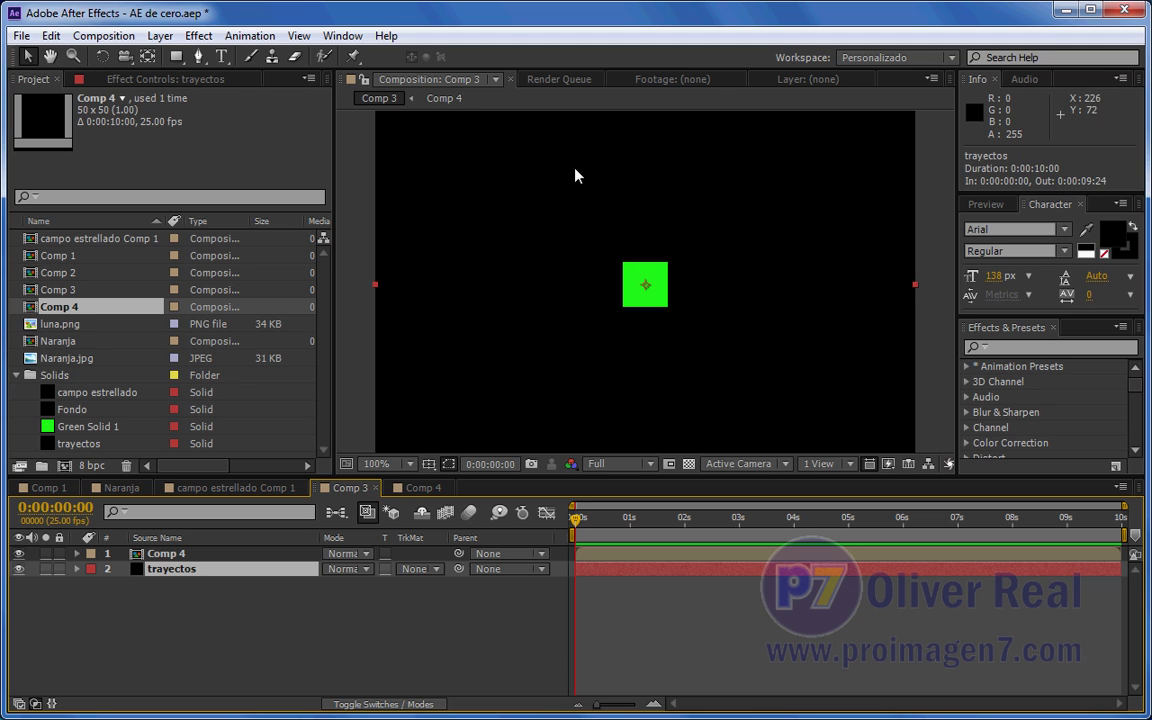
# Step: Draw a five-point star mask around the green square on trayectos with the Star Tool
pyautogui.click(176, 57)
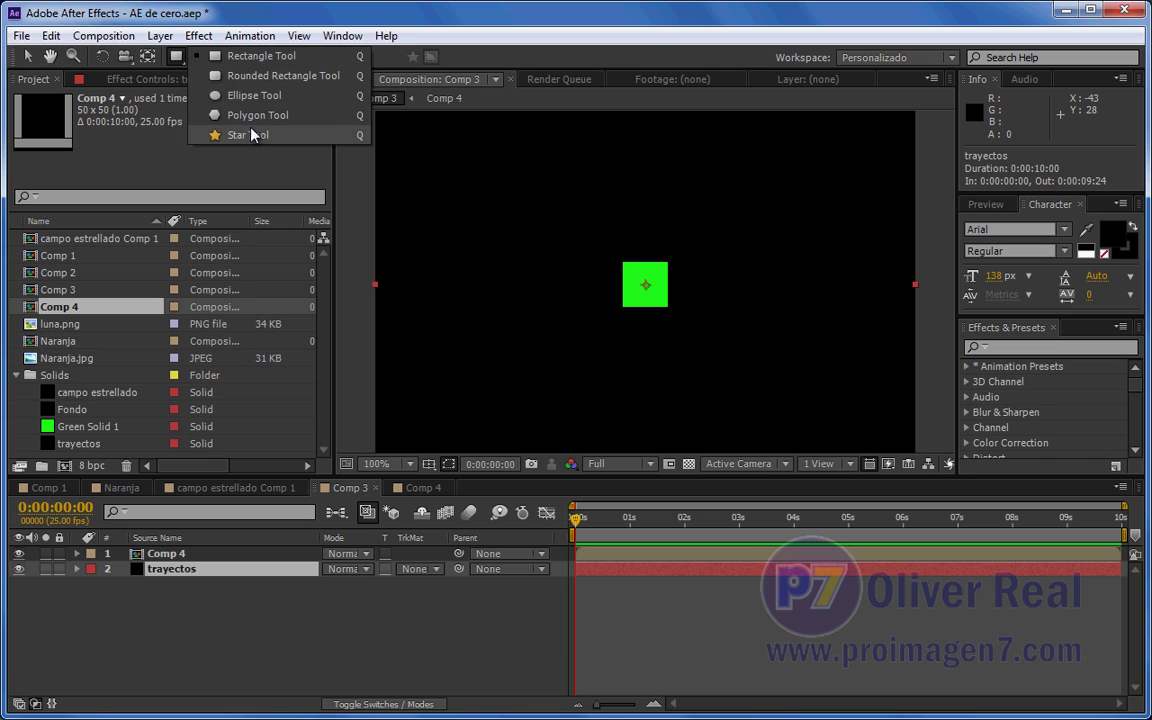
pyautogui.moveTo(183, 68); pyautogui.dragTo(248, 135)
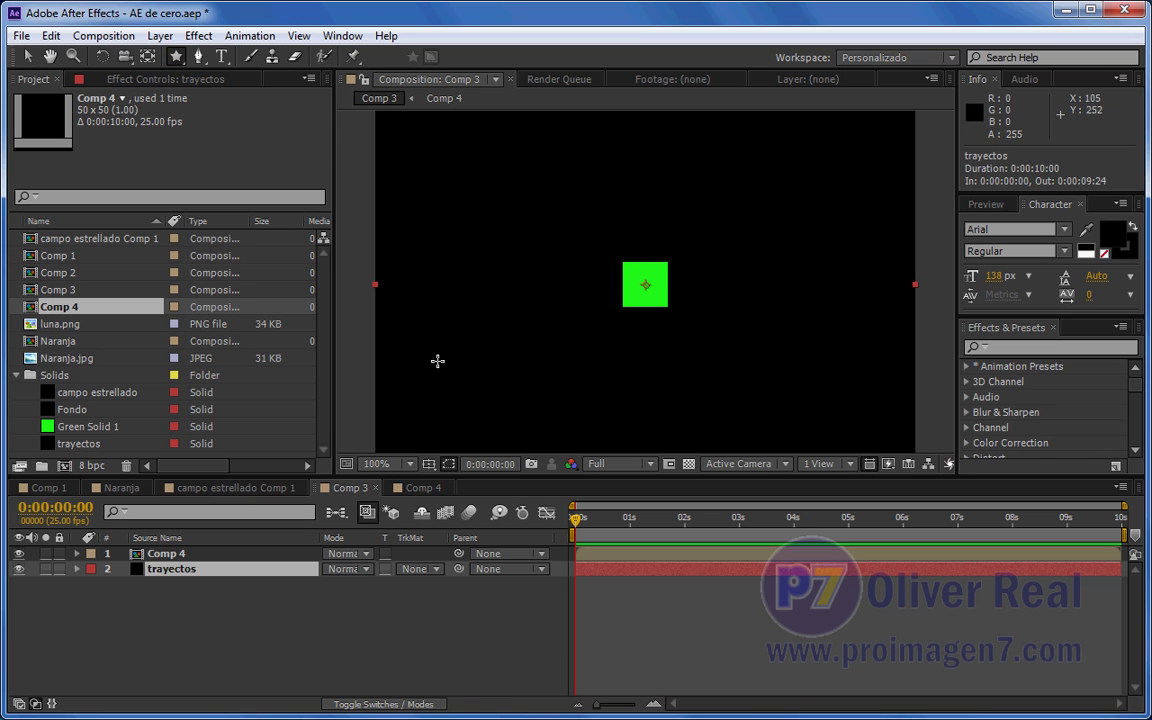
pyautogui.click(170, 569)
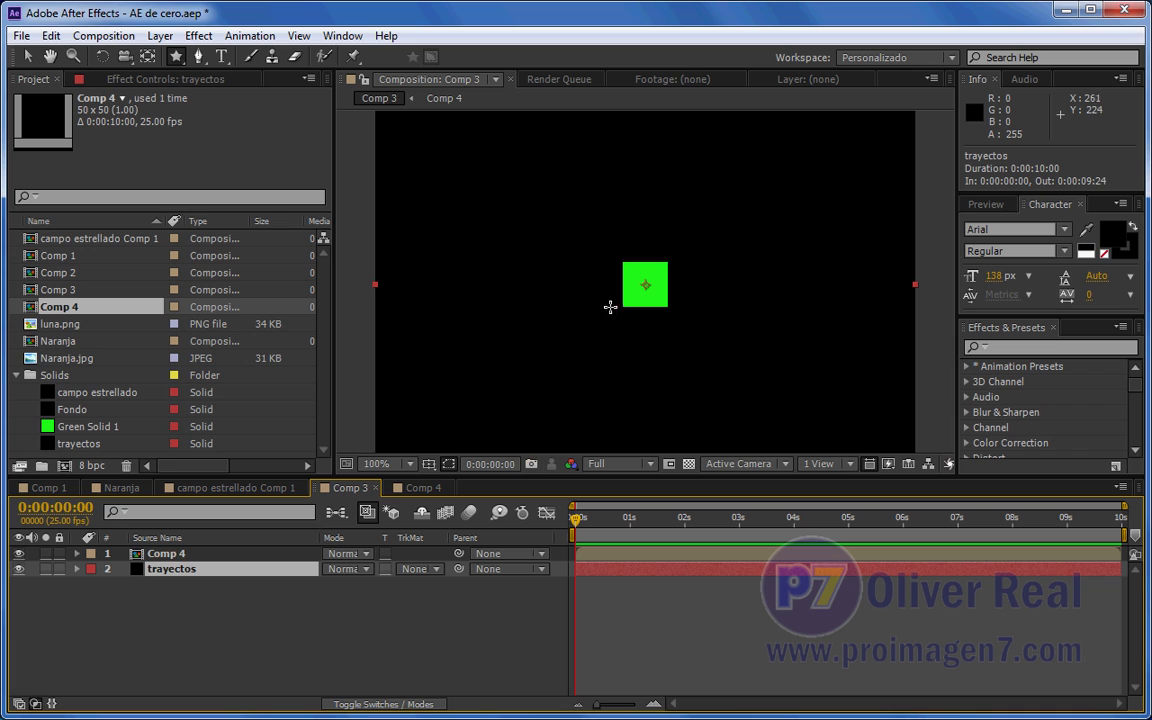
pyautogui.moveTo(617, 280); pyautogui.dragTo(683, 371)
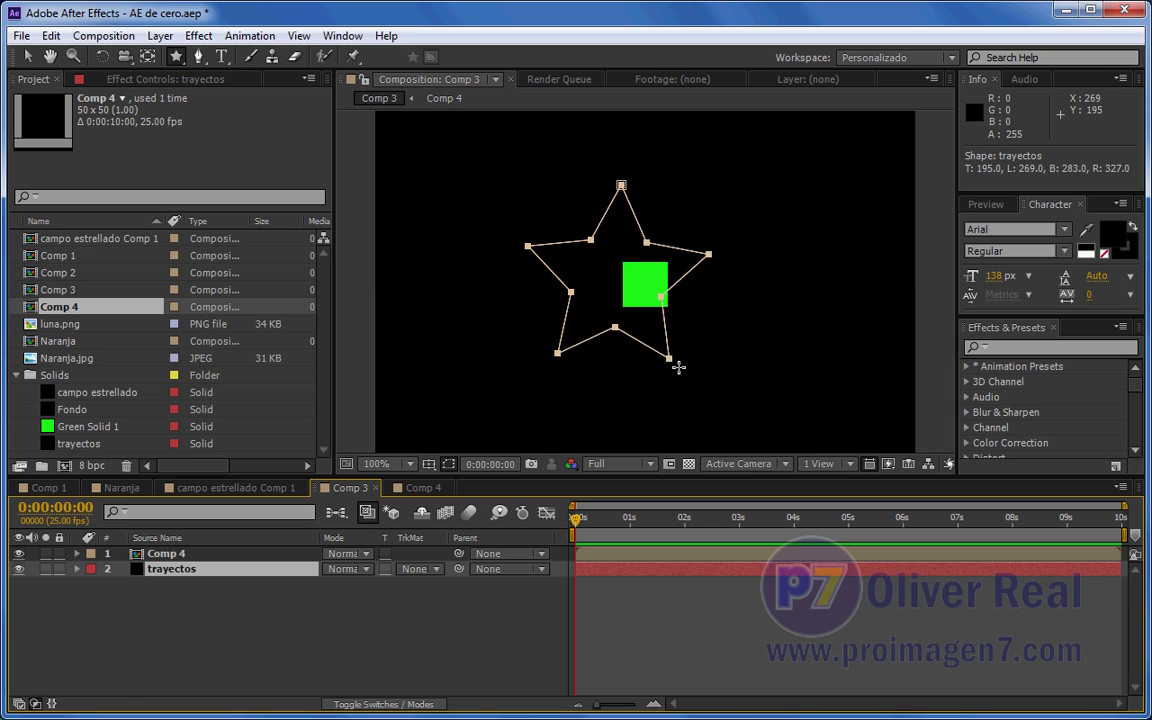
pyautogui.click(688, 463)
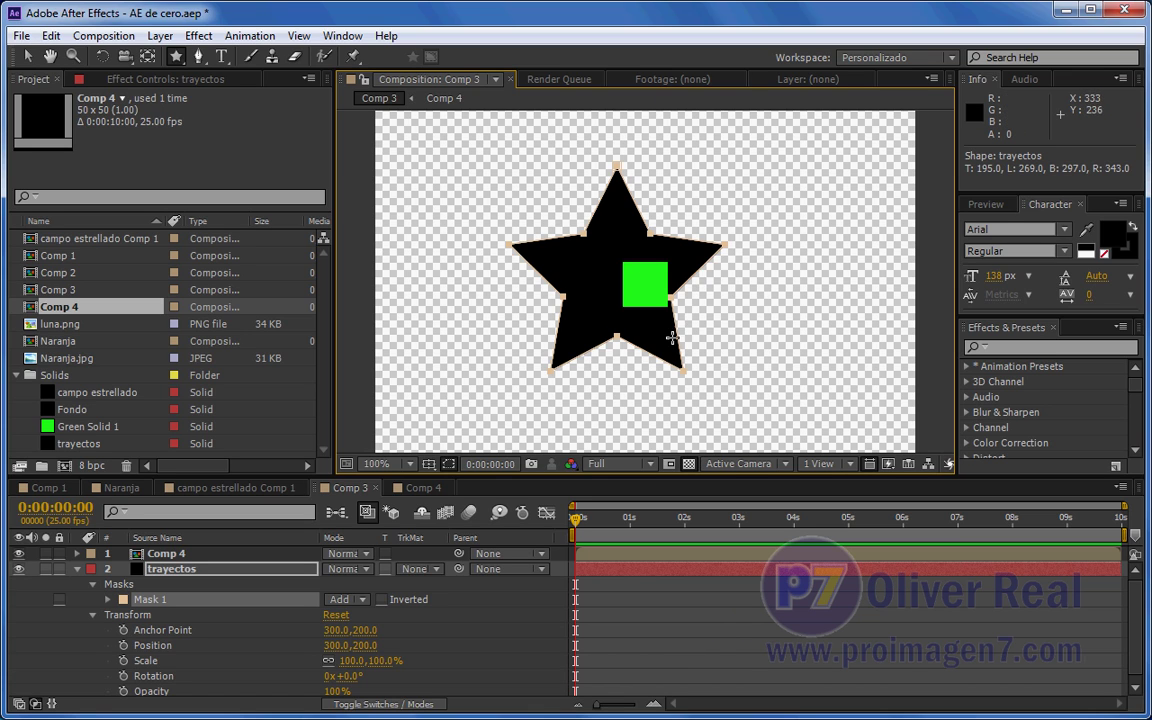
pyautogui.click(689, 465)
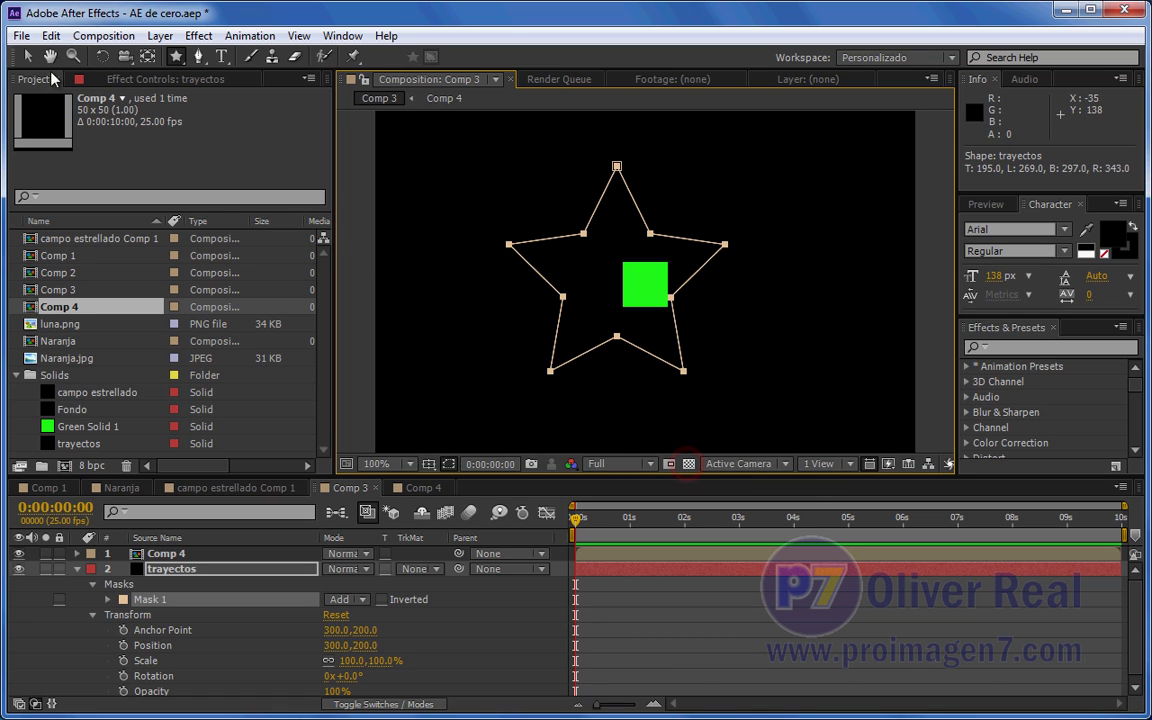
pyautogui.press('v')
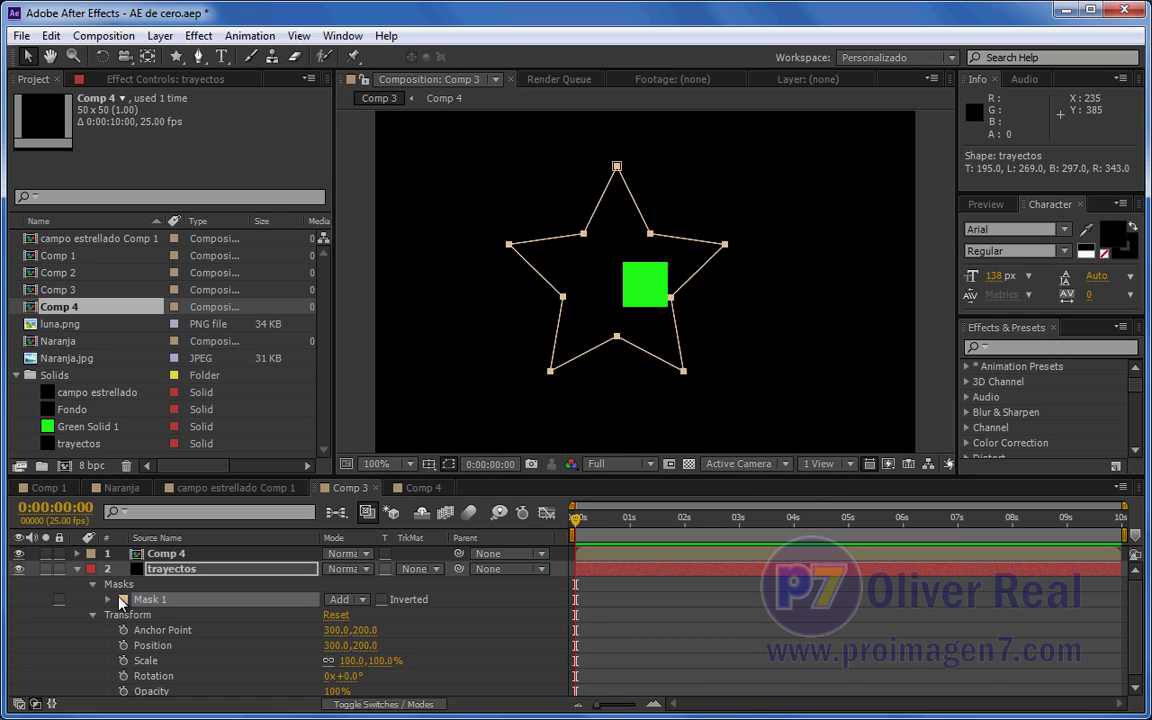
# Step: Expand Mask 1 and copy the star's Mask Path
pyautogui.click(150, 601)
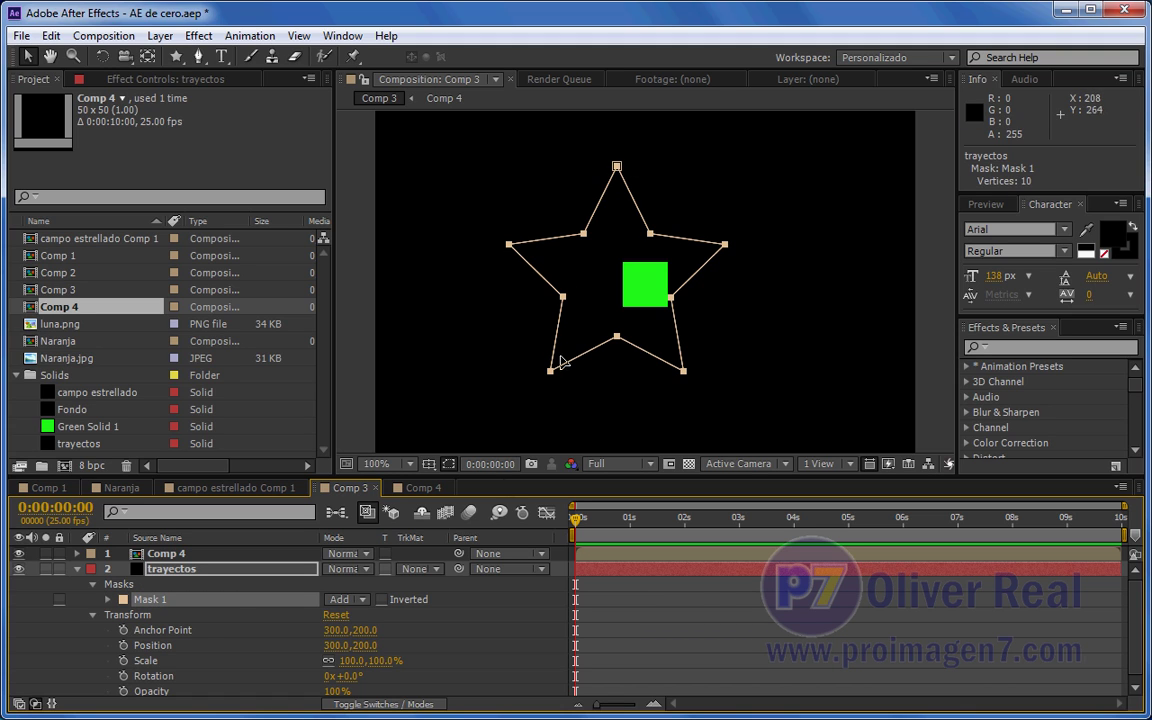
pyautogui.click(92, 615)
pyautogui.click(107, 600)
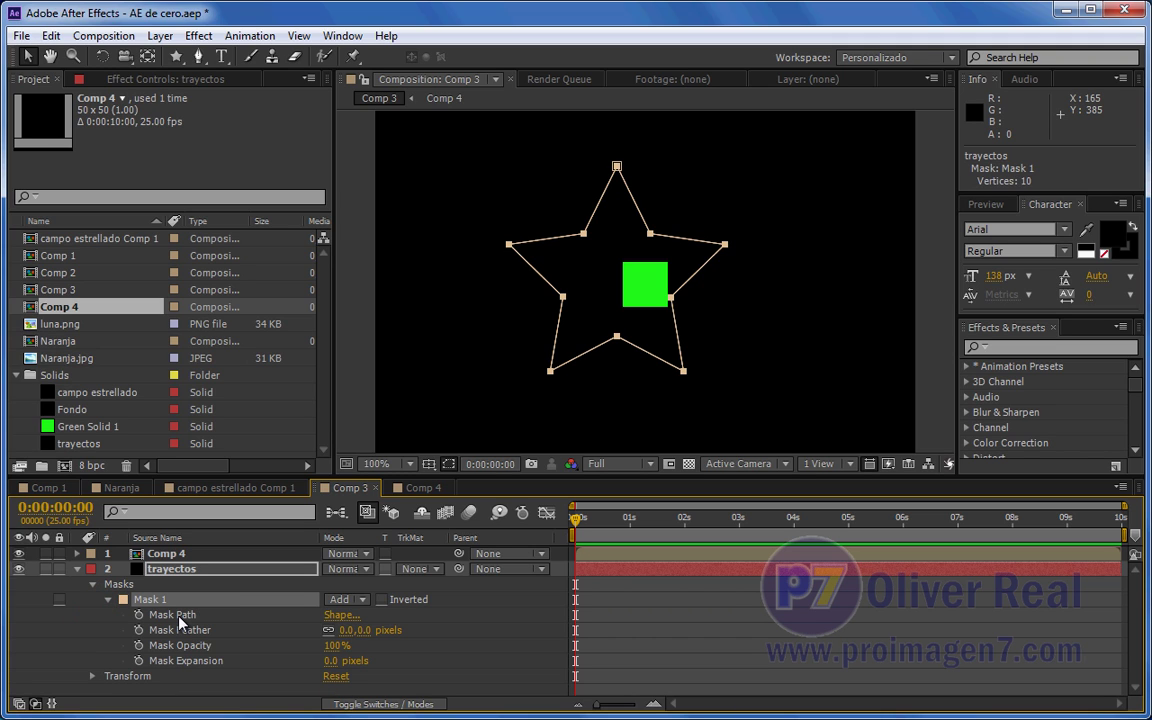
pyautogui.click(183, 617)
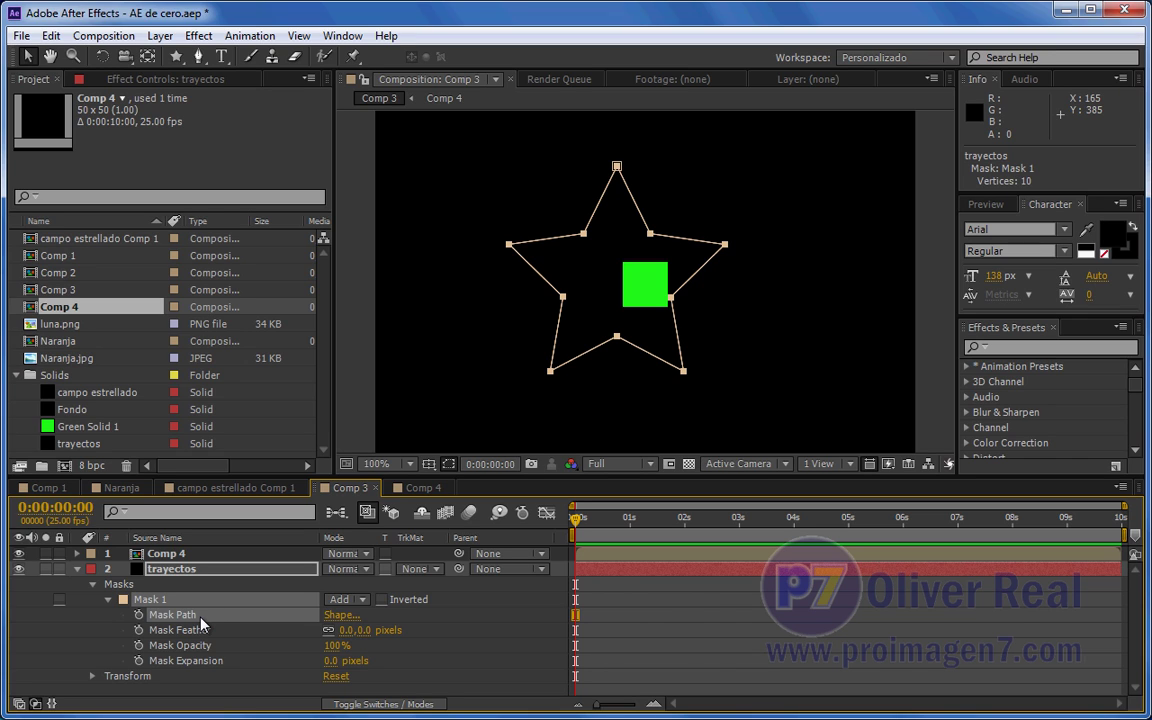
pyautogui.click(179, 620)
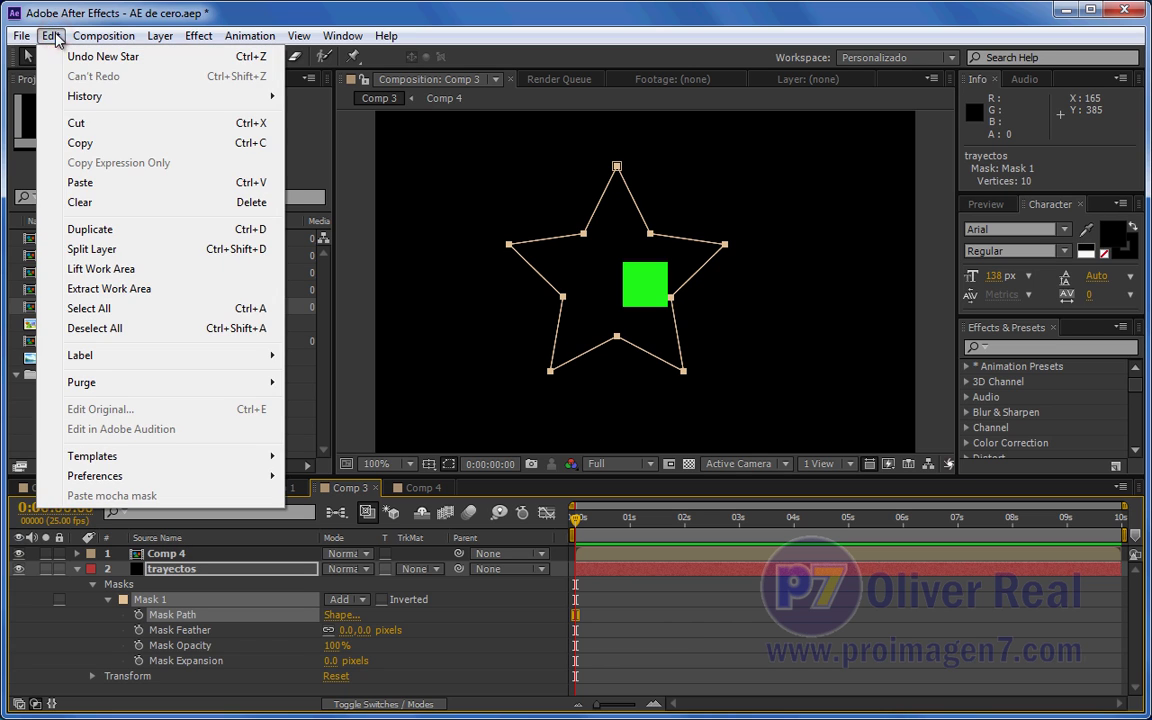
pyautogui.click(82, 143)
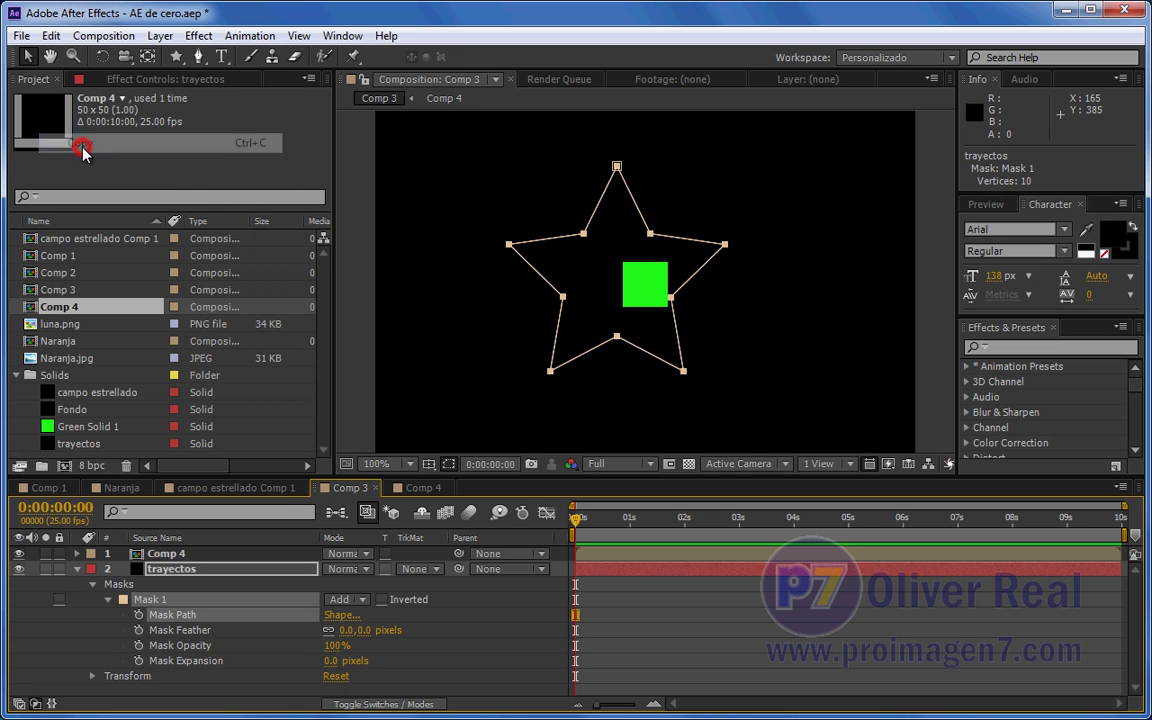
# Step: Delete the star mask from trayectos and select the Comp 4 layer
pyautogui.click(160, 601)
pyautogui.press('Delete')
pyautogui.click(77, 568)
pyautogui.click(168, 556)
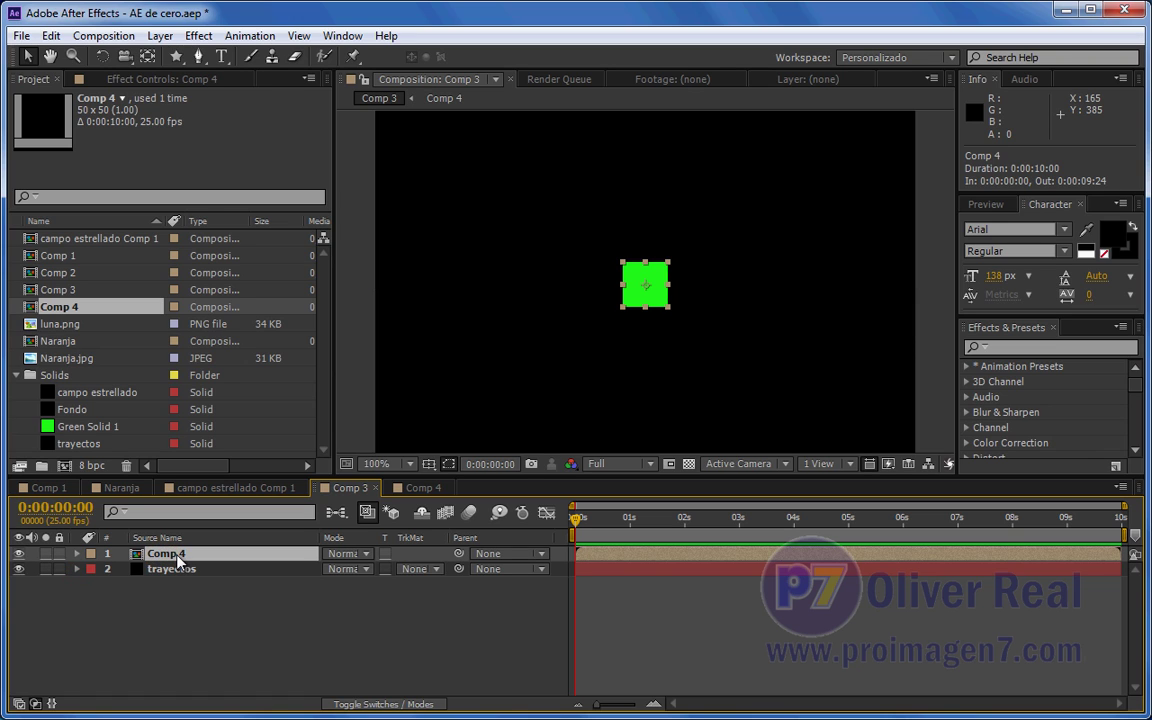
# Step: Paste the star path as Comp 4's Position keyframes, scrub to preview, then go to Illustrator
pyautogui.press('p')
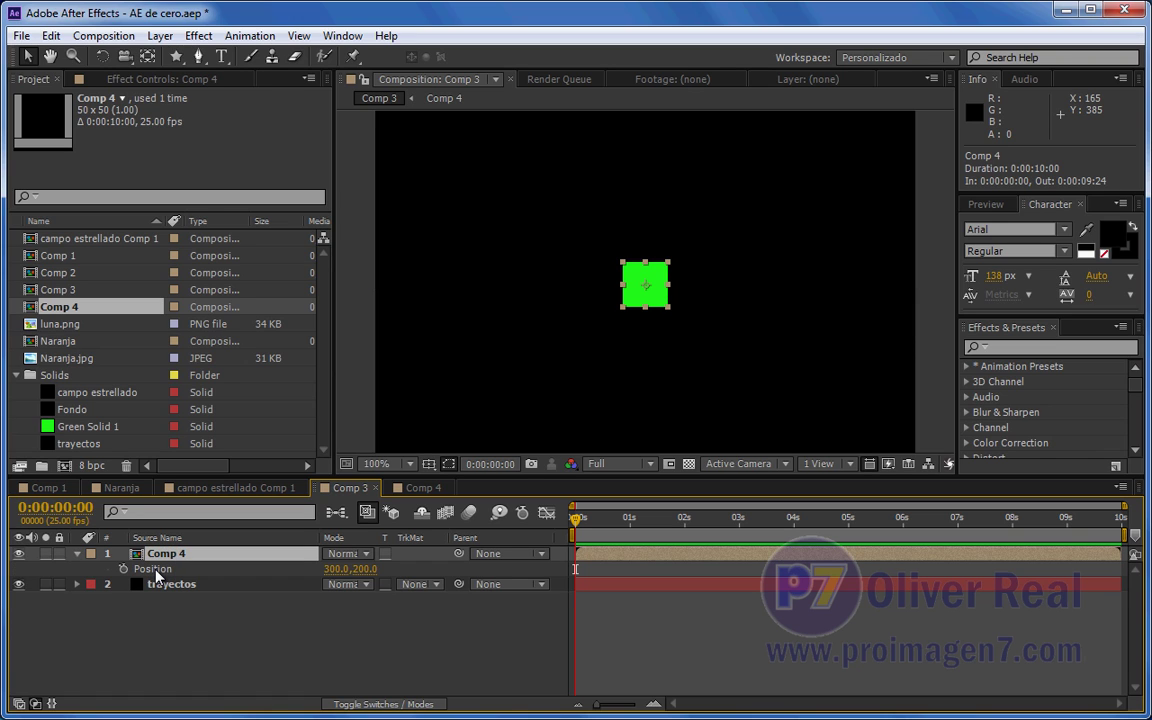
pyautogui.click(155, 570)
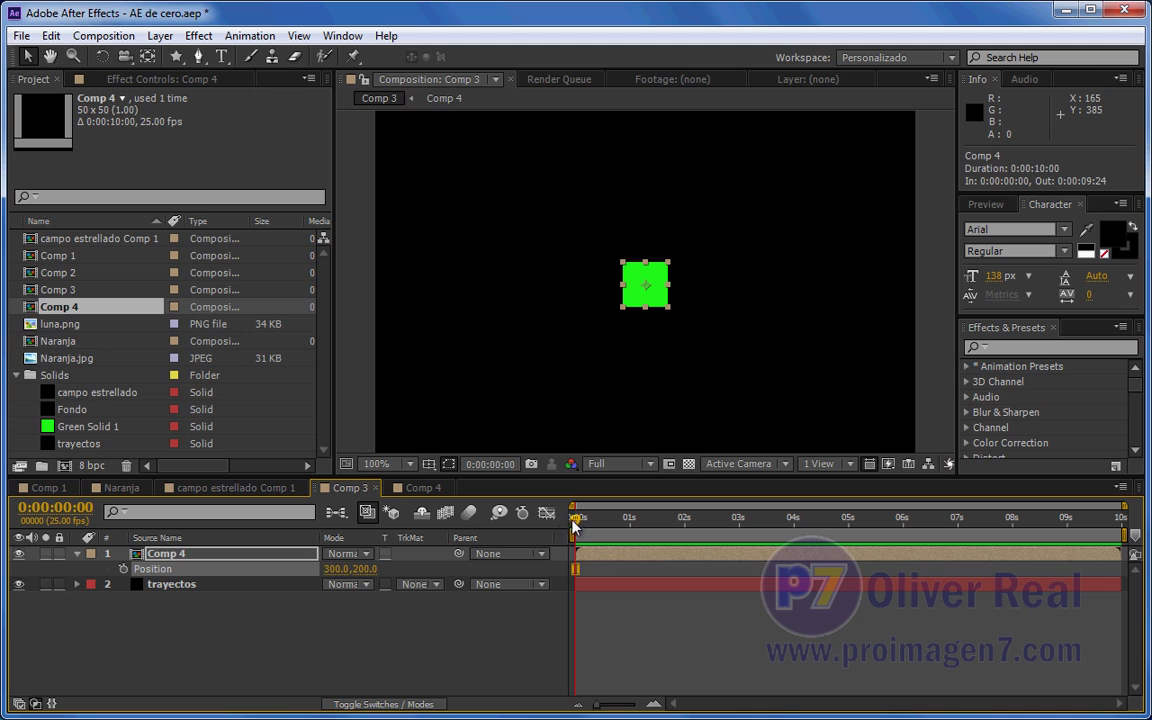
pyautogui.click(123, 568)
pyautogui.click(51, 36)
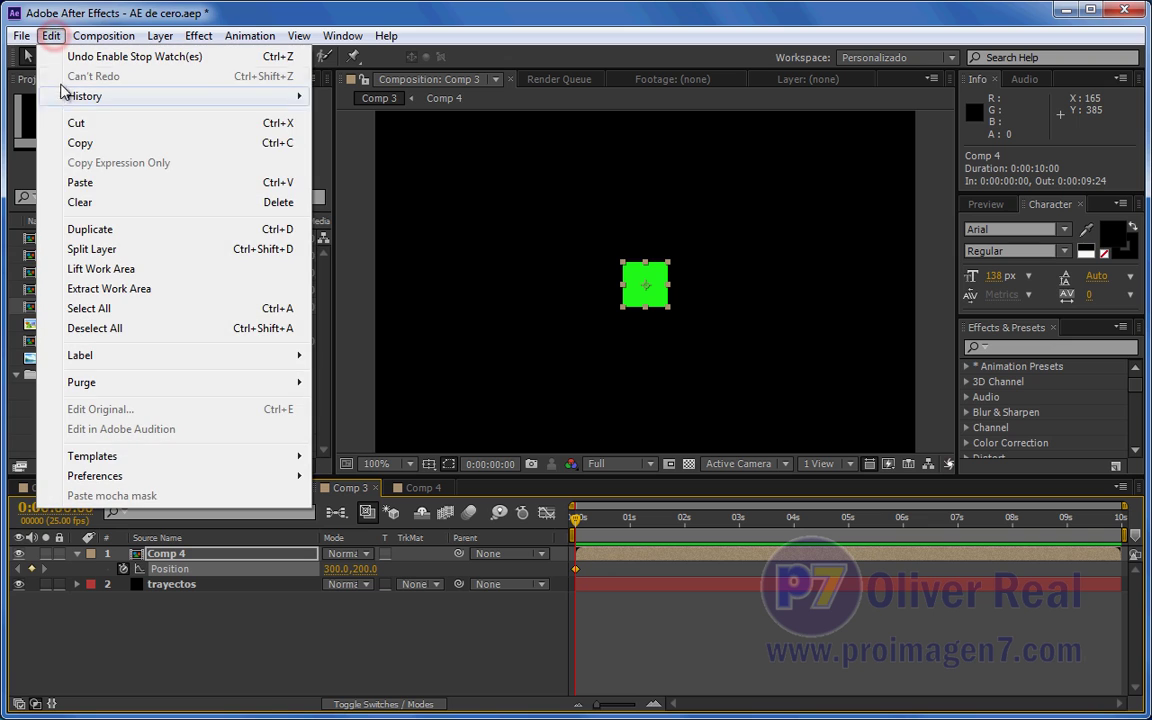
pyautogui.click(85, 183)
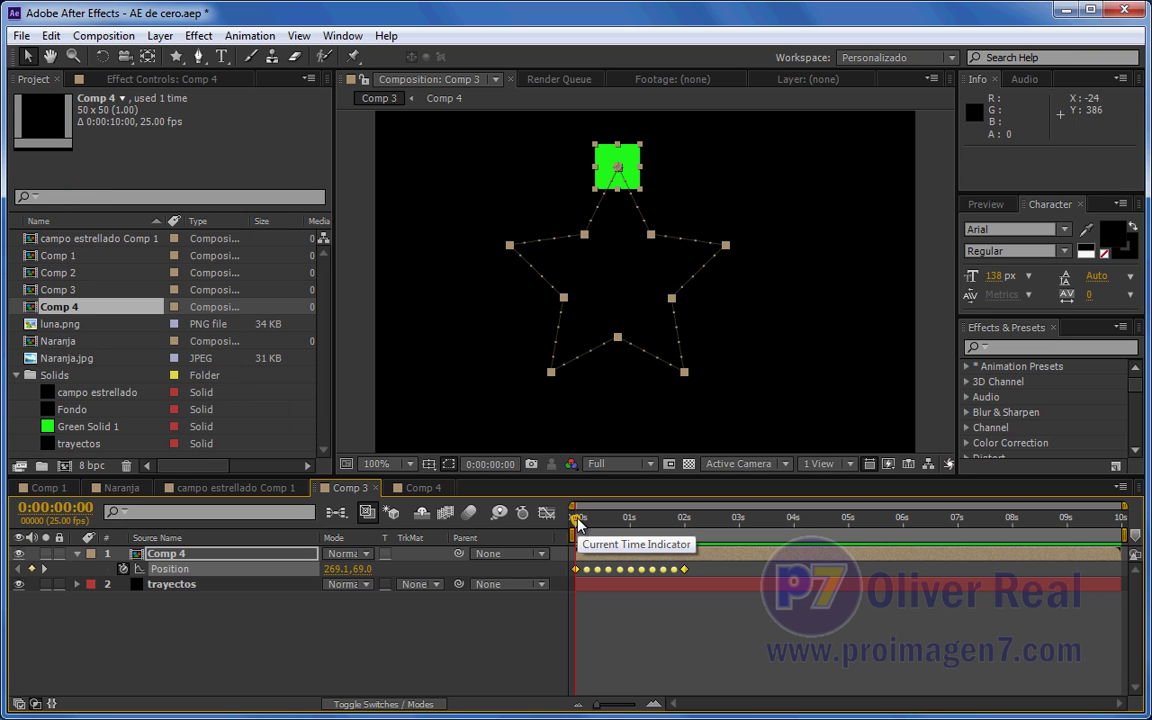
pyautogui.moveTo(577, 524); pyautogui.dragTo(710, 521)
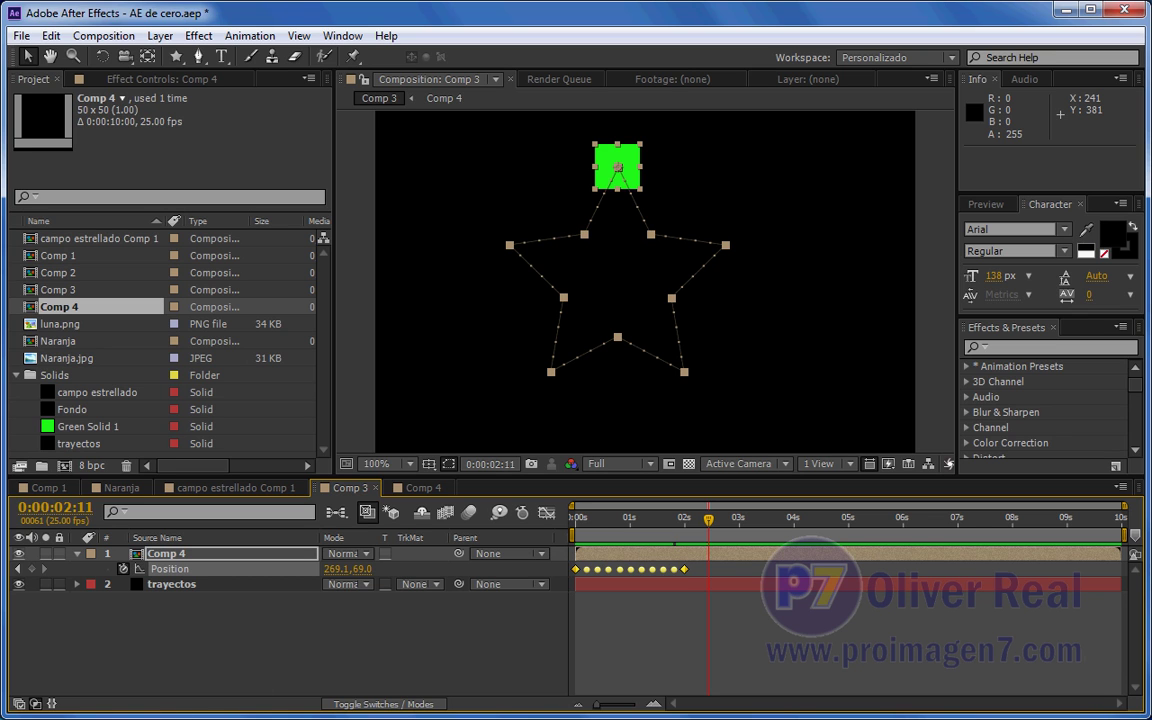
pyautogui.hotkey('alt', 'Tab')
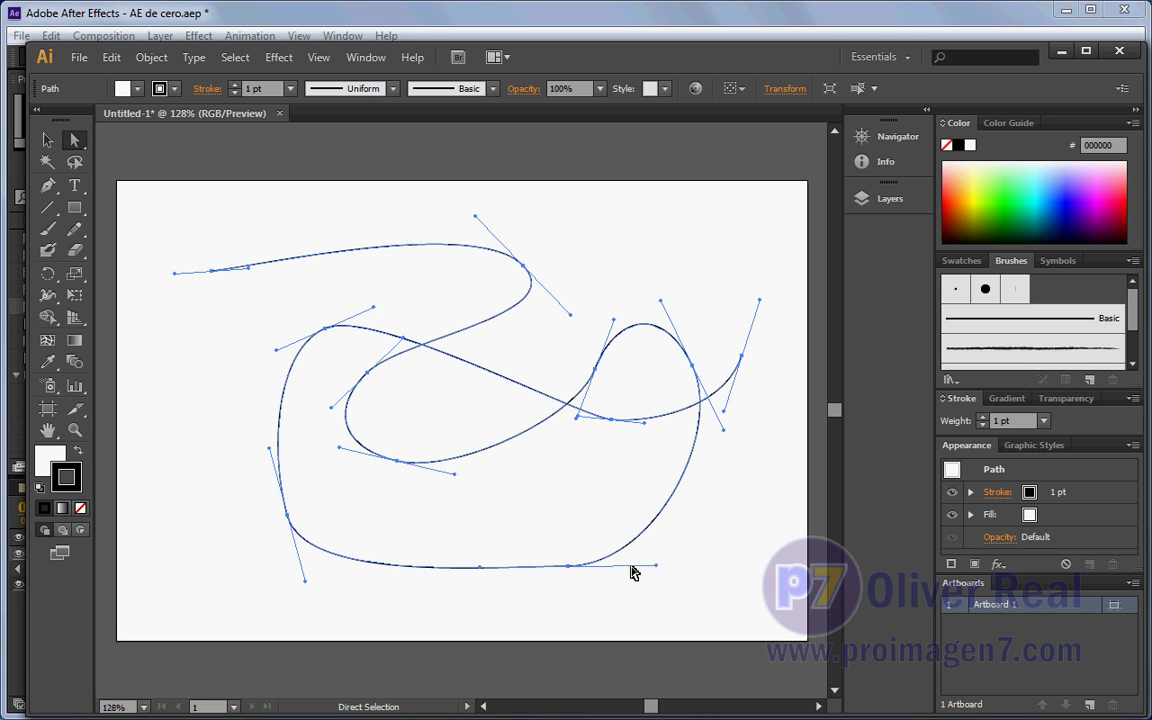
# Step: Replace the curved path with a Spiral Tool spiral and select all its anchor points
pyautogui.press('Delete')
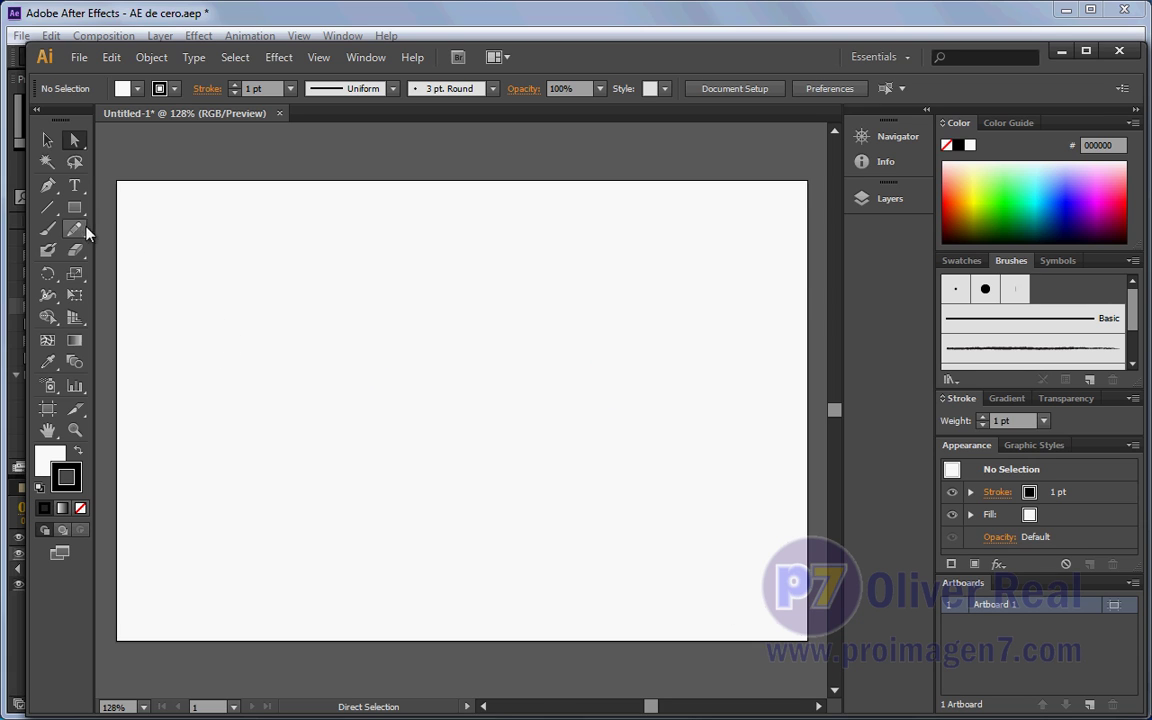
pyautogui.click(55, 216)
pyautogui.moveTo(55, 216); pyautogui.dragTo(100, 246)
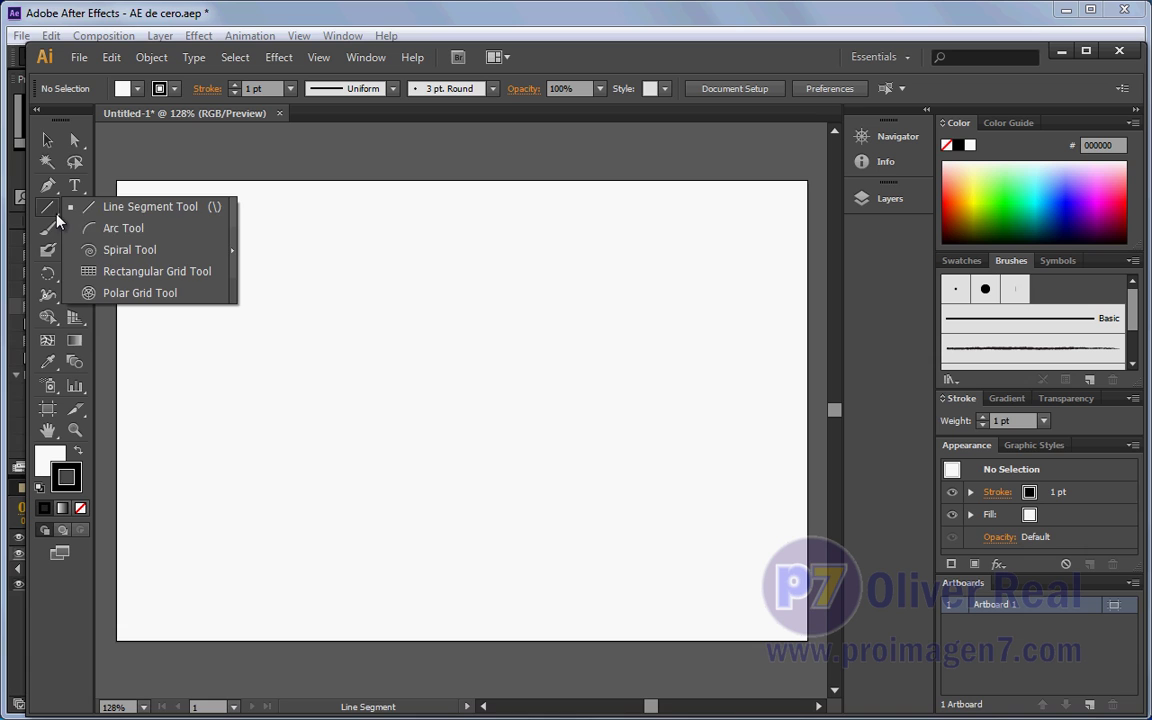
pyautogui.moveTo(434, 386); pyautogui.dragTo(499, 476)
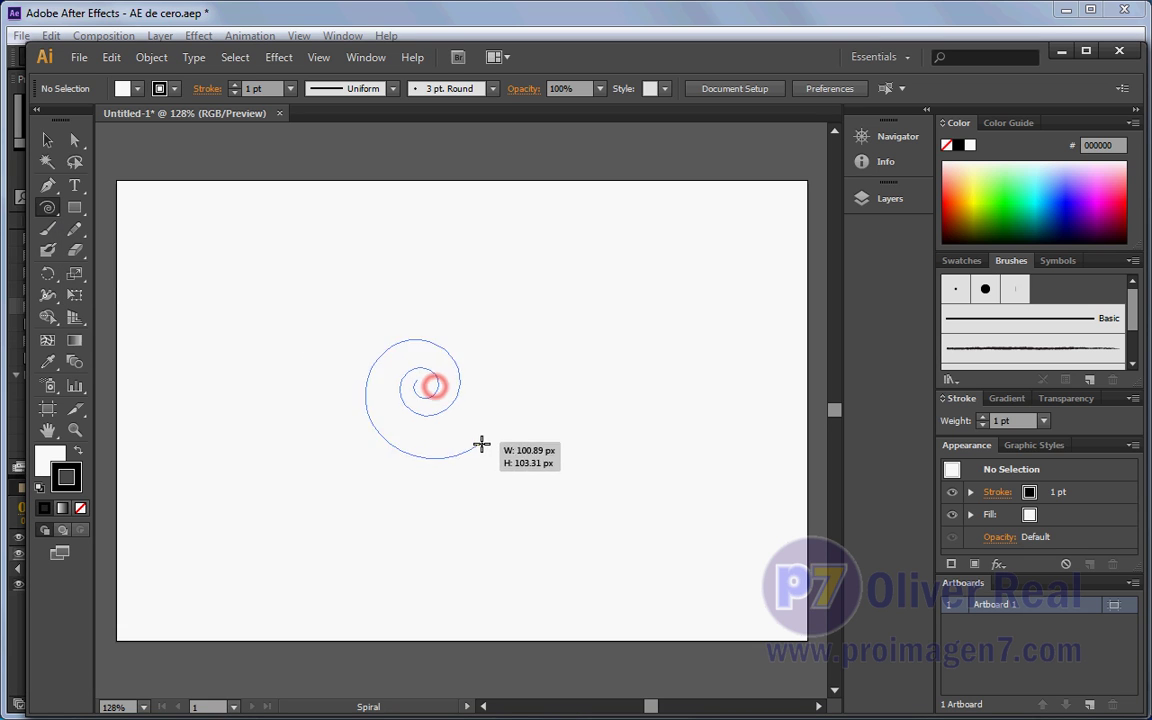
pyautogui.click(75, 140)
pyautogui.moveTo(247, 250); pyautogui.dragTo(600, 562)
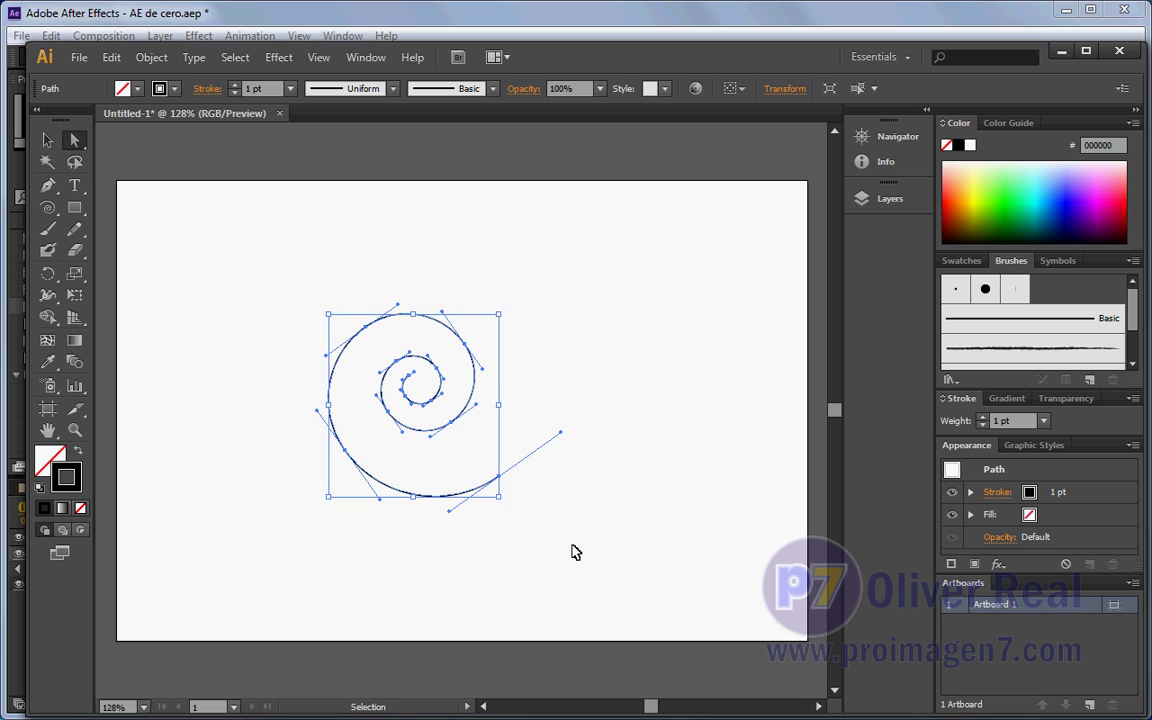
pyautogui.click(347, 20)
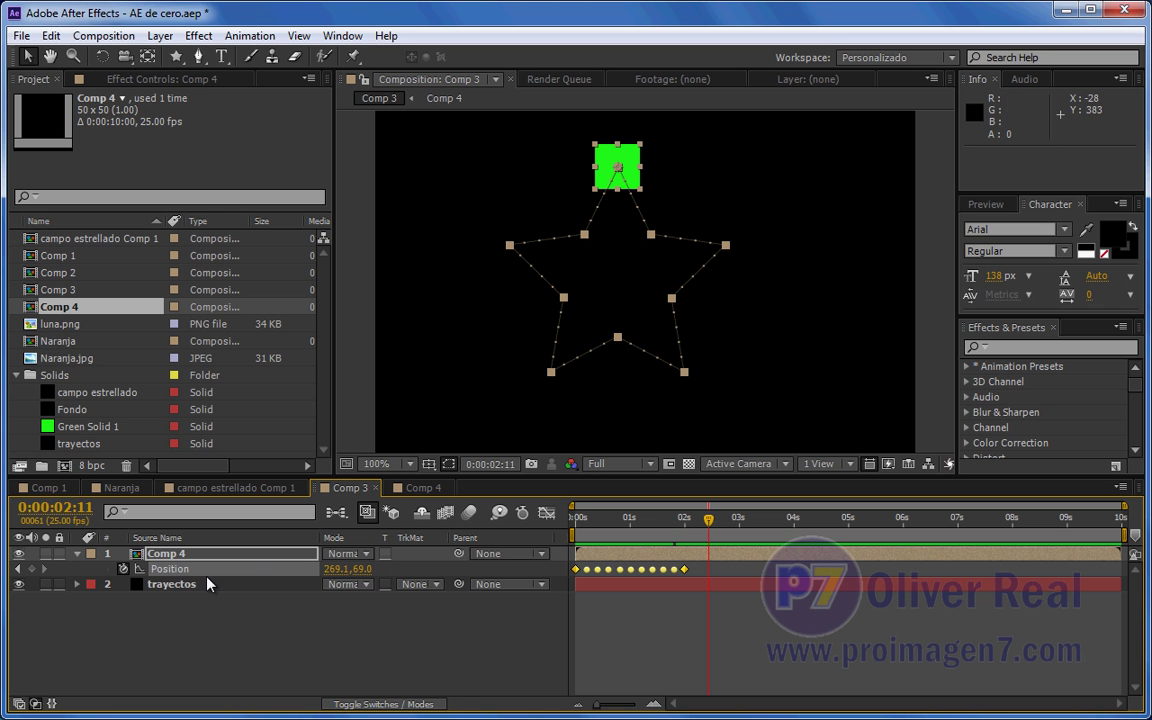
# Step: Remove the star Position keyframes and reset Comp 4's Transform to recentre the square
pyautogui.click(122, 568)
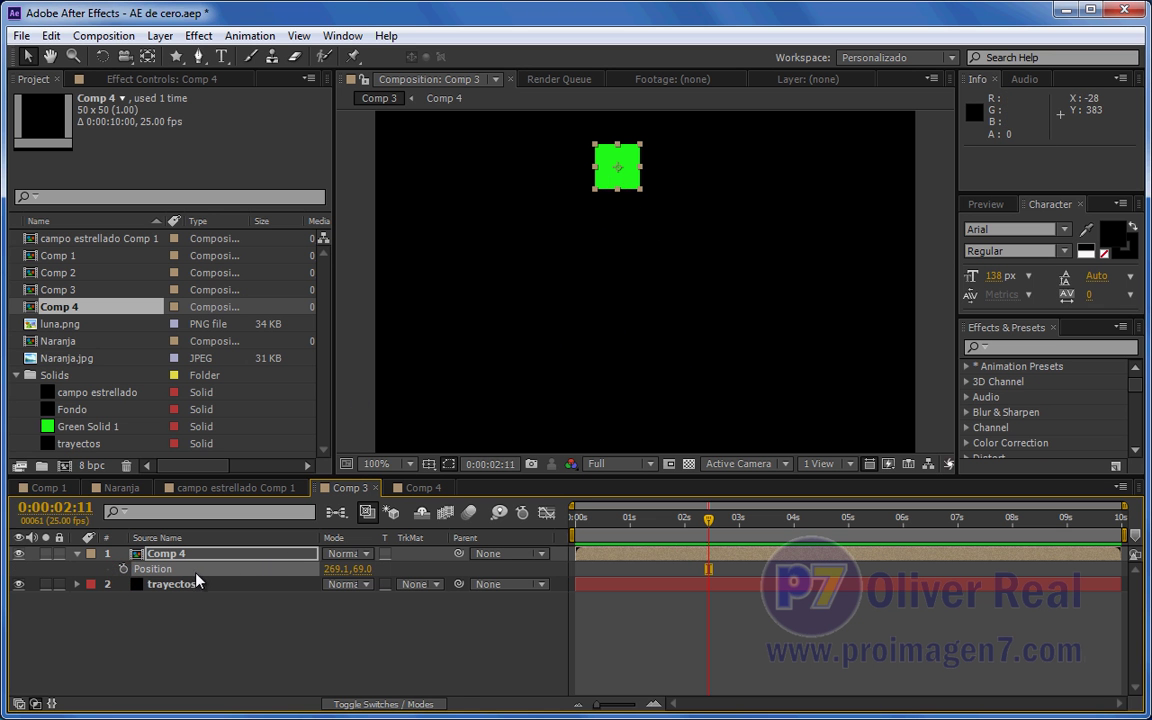
pyautogui.press('Home')
pyautogui.click(79, 555)
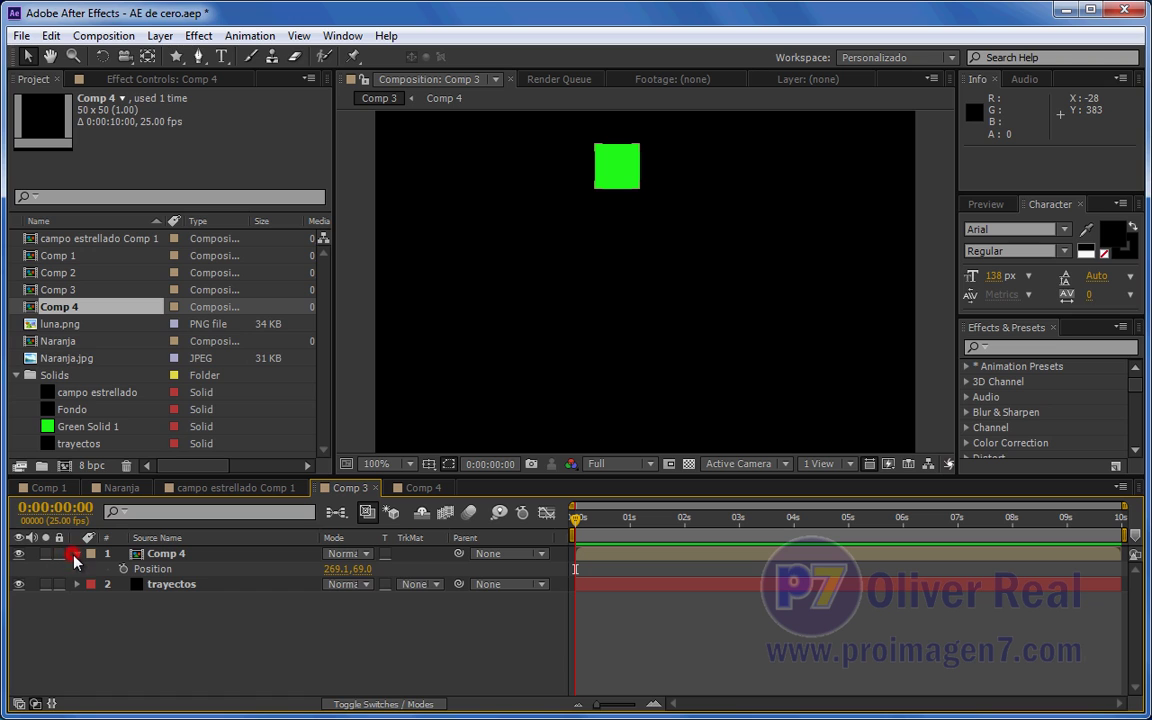
pyautogui.click(75, 555)
pyautogui.click(75, 555)
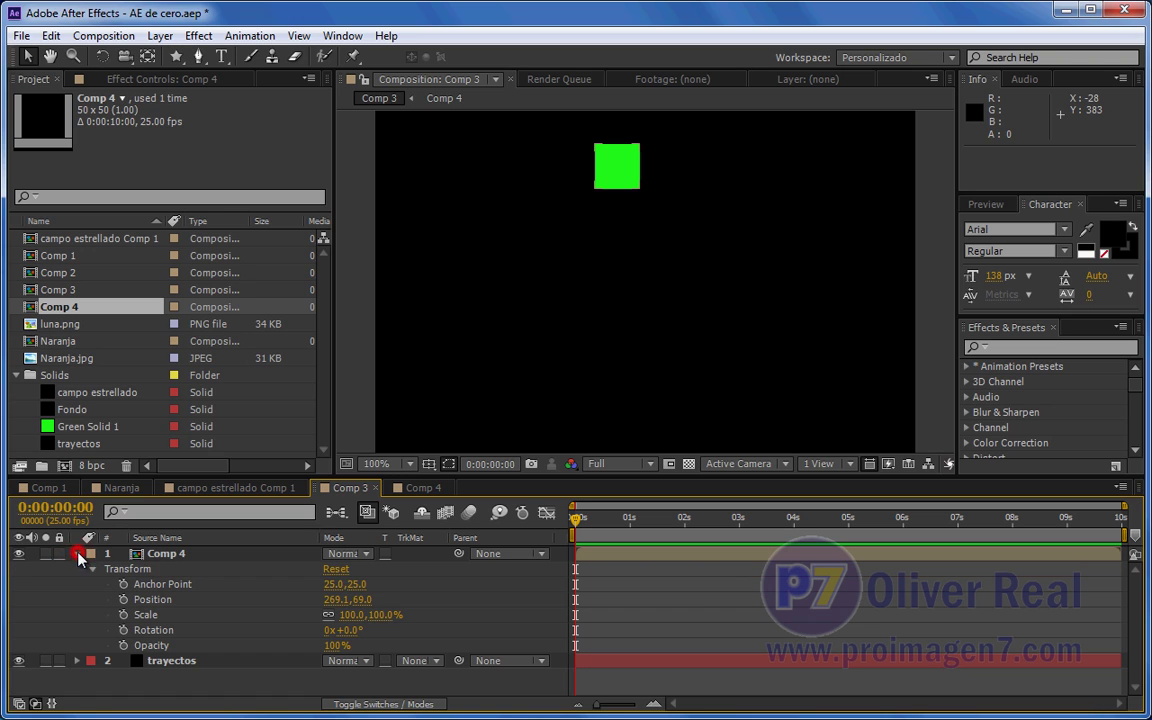
pyautogui.click(334, 569)
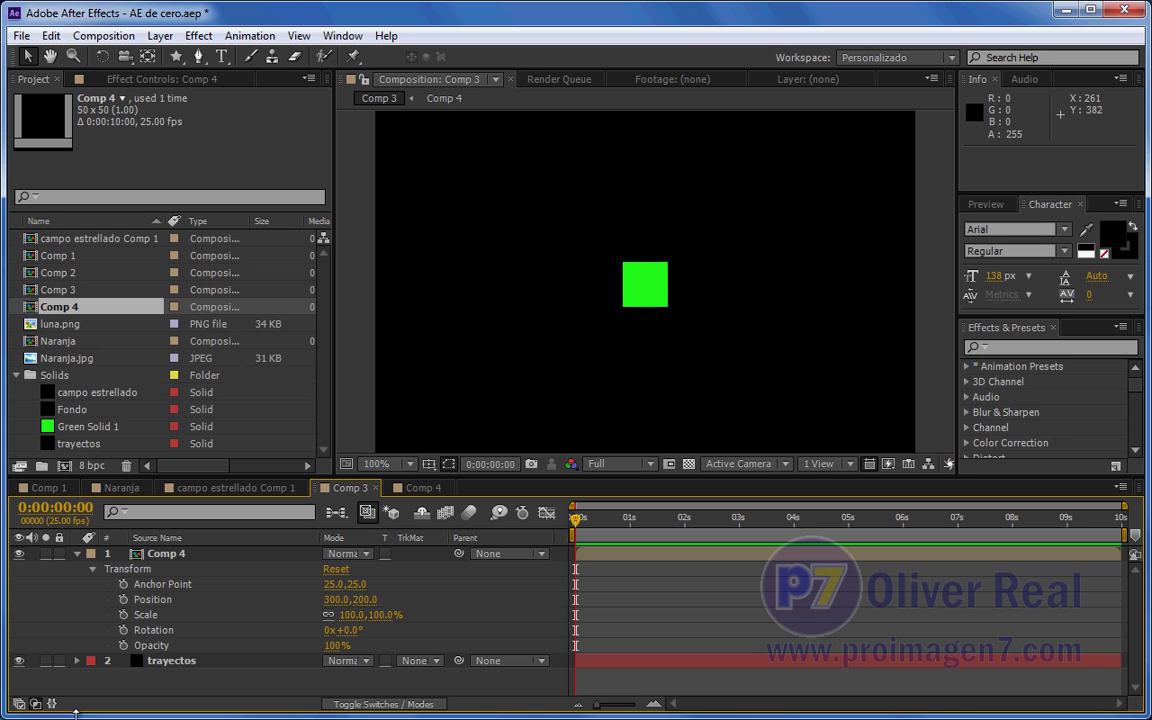
# Step: Paste the copied Illustrator spiral as Comp 4's Position keyframes
pyautogui.hotkey('alt', 'Tab')
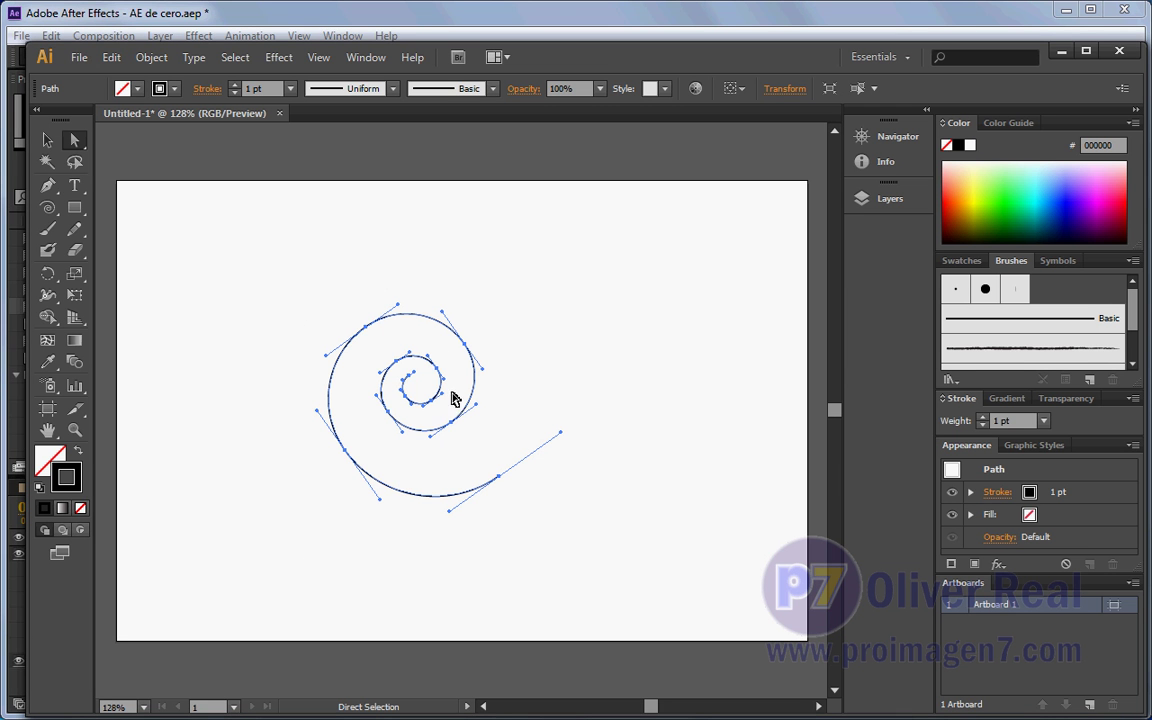
pyautogui.click(392, 14)
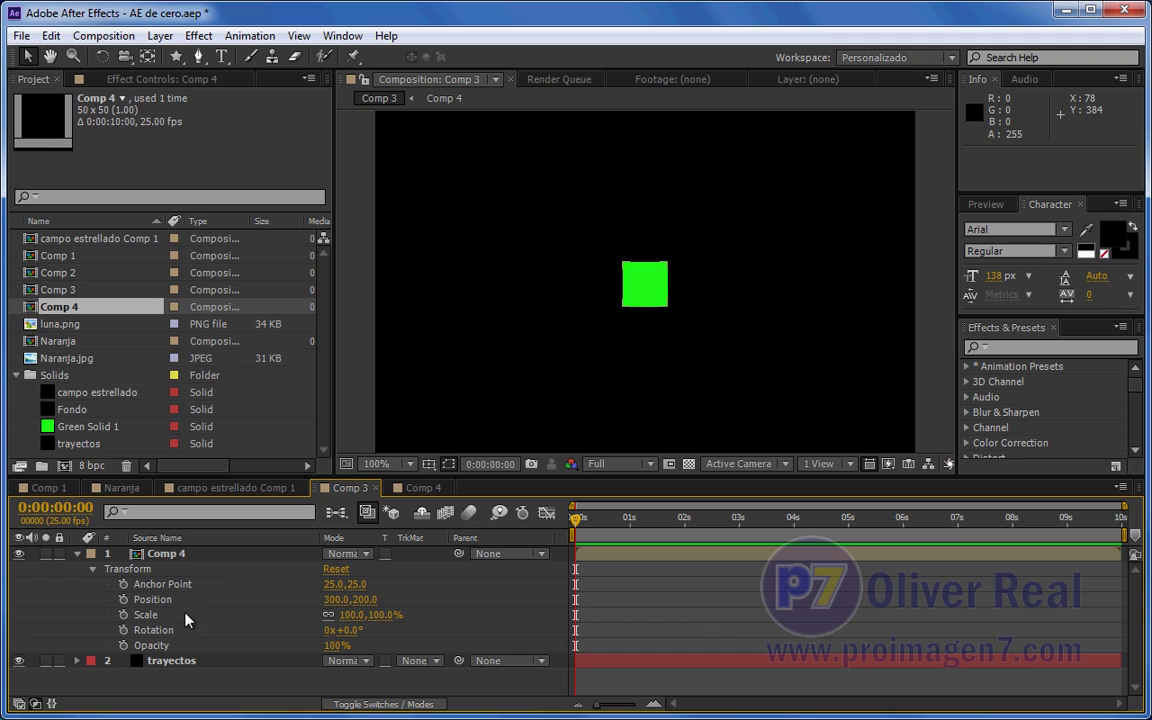
pyautogui.click(150, 601)
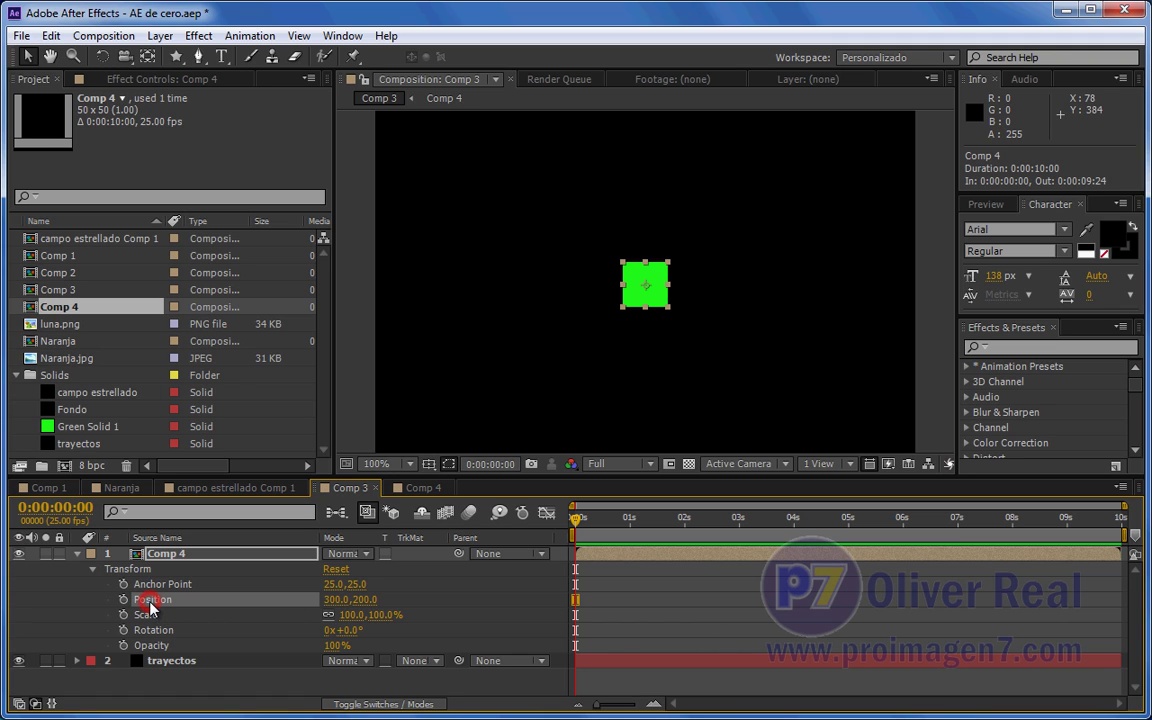
pyautogui.click(123, 599)
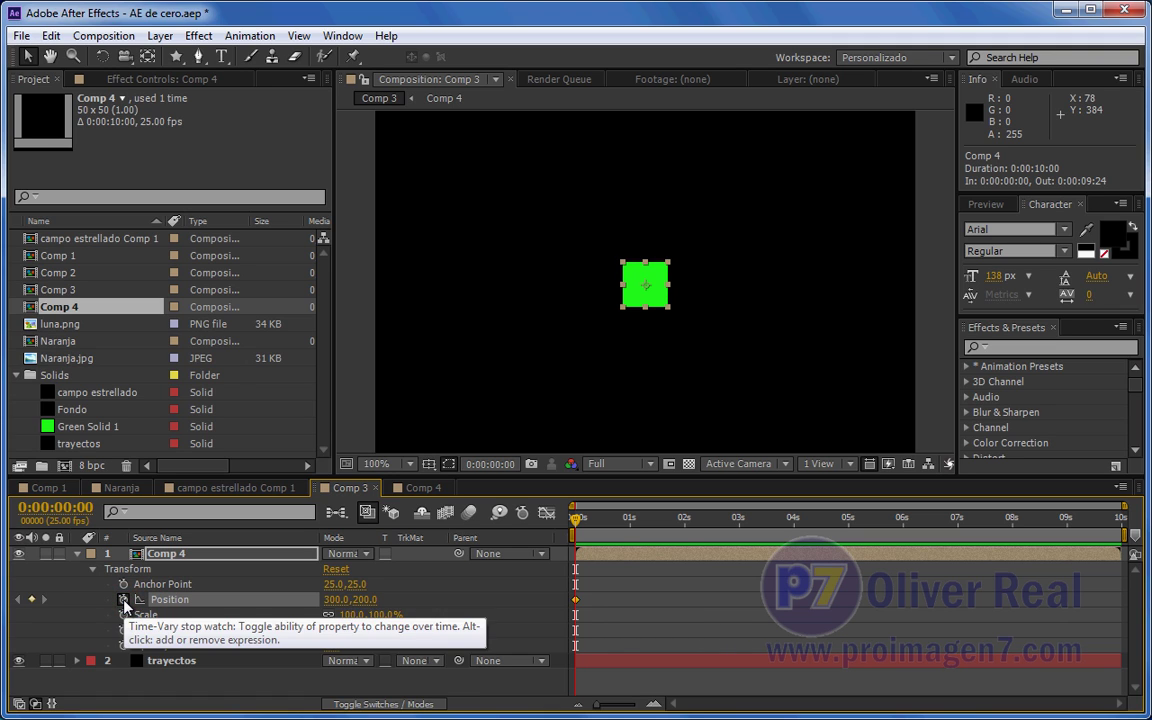
pyautogui.hotkey('ctrl', 'v')
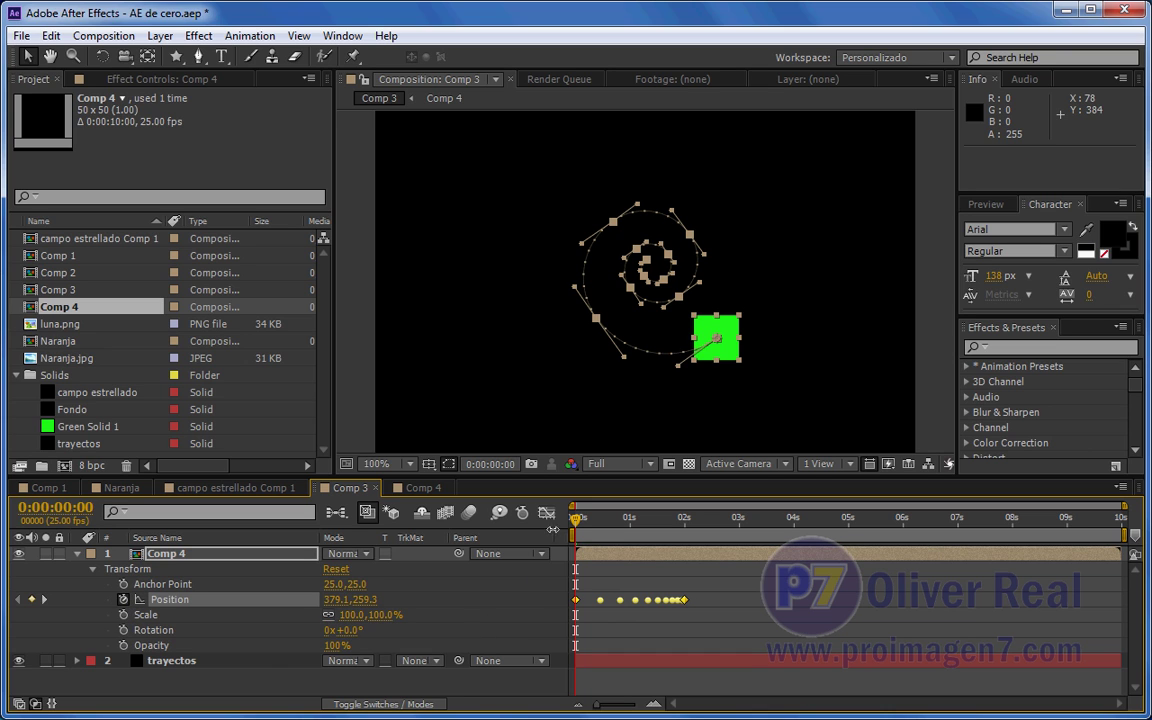
pyautogui.moveTo(578, 524)
pyautogui.mouseDown()
pyautogui.moveTo(701, 533)
pyautogui.moveTo(637, 537)
pyautogui.mouseUp()
pyautogui.moveTo(637, 537); pyautogui.dragTo(616, 535)
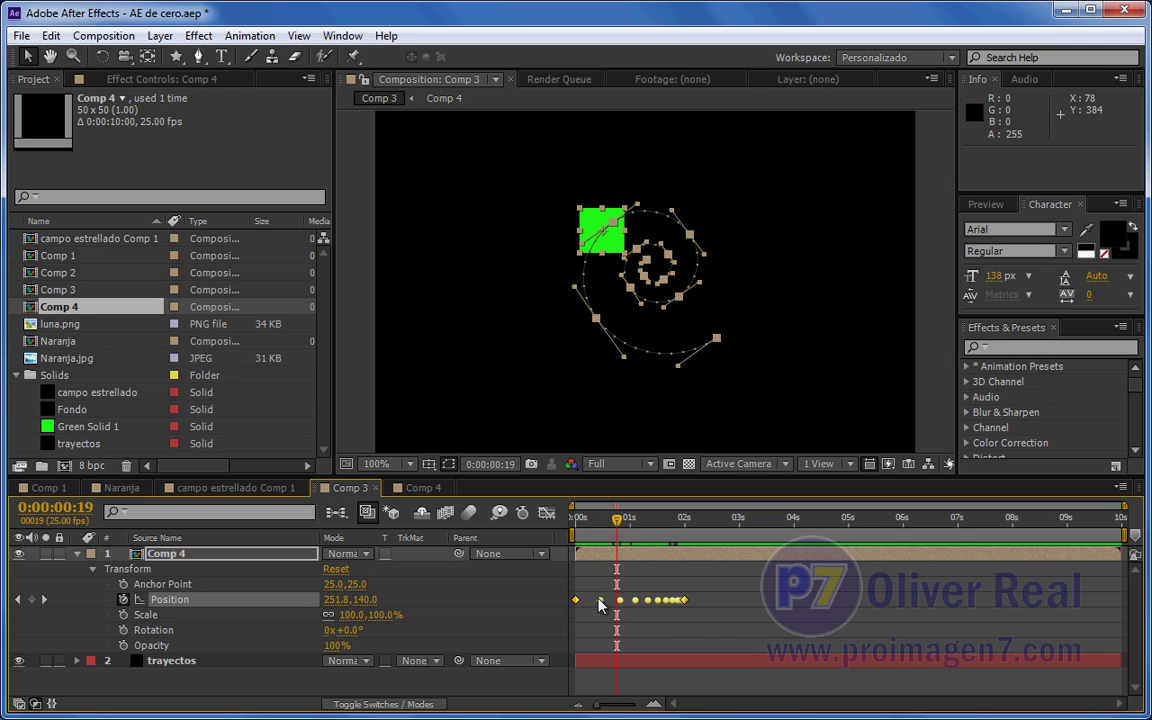
pyautogui.moveTo(668, 604)
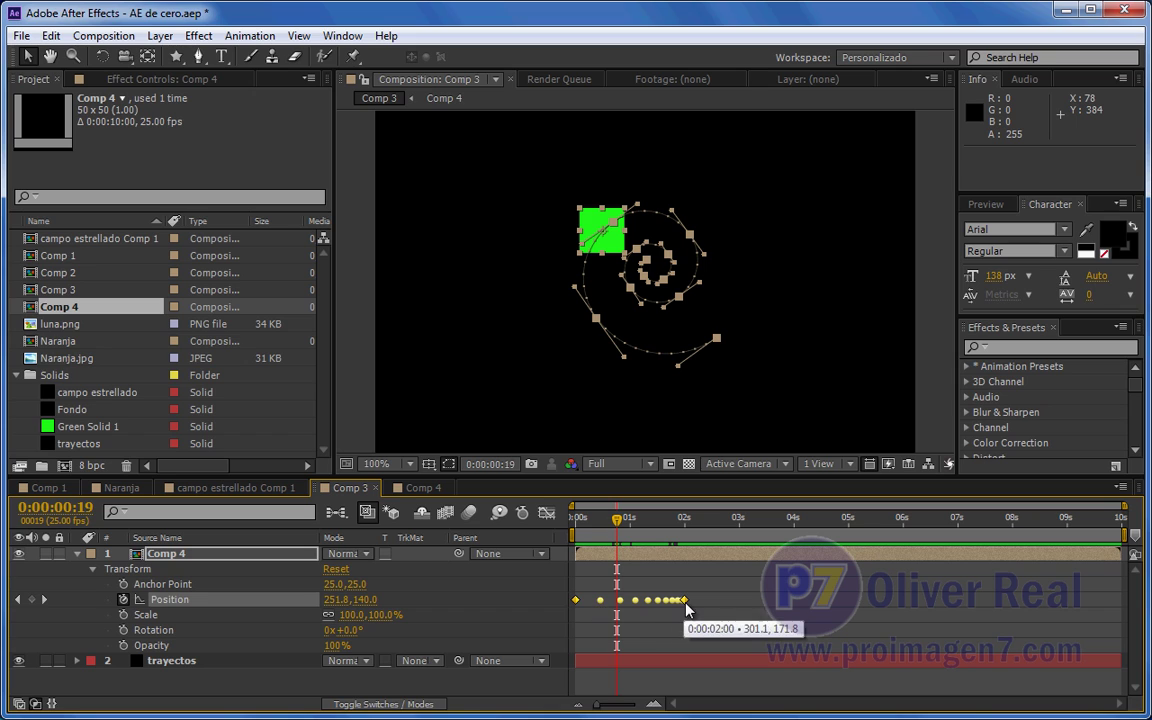
pyautogui.click(705, 600)
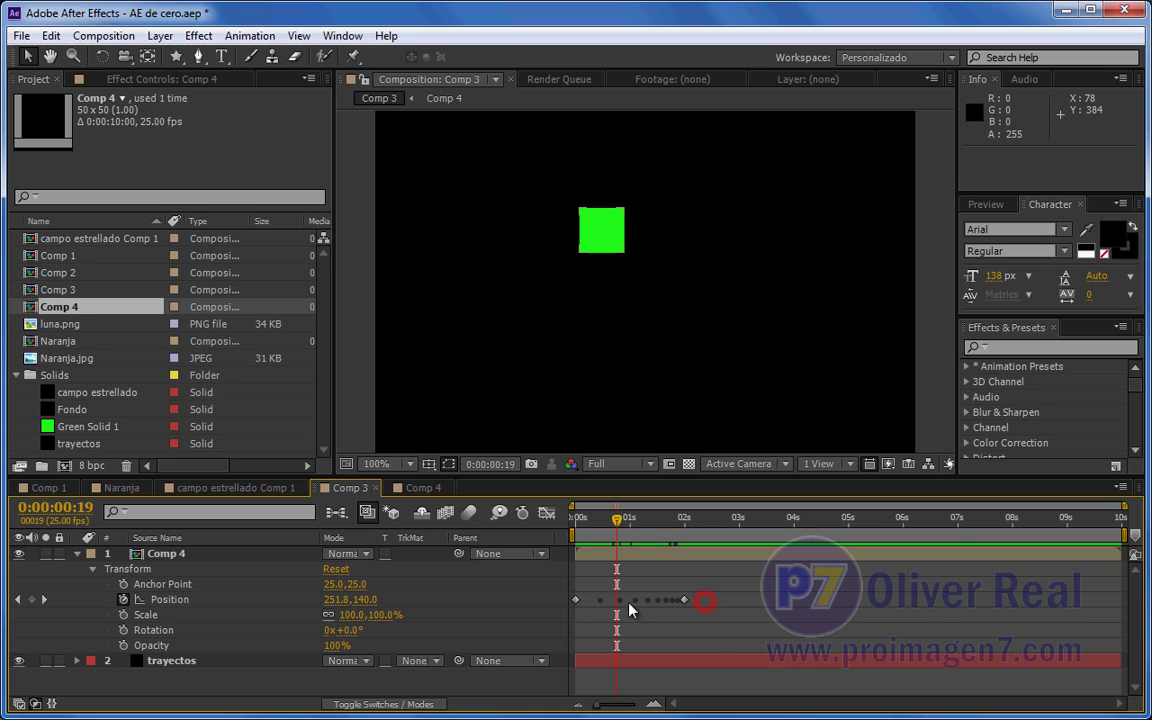
# Step: Drag the last spiral Position keyframe to 0:00:04:20, scrubbing to preview the slower motion
pyautogui.moveTo(686, 605); pyautogui.dragTo(1020, 601)
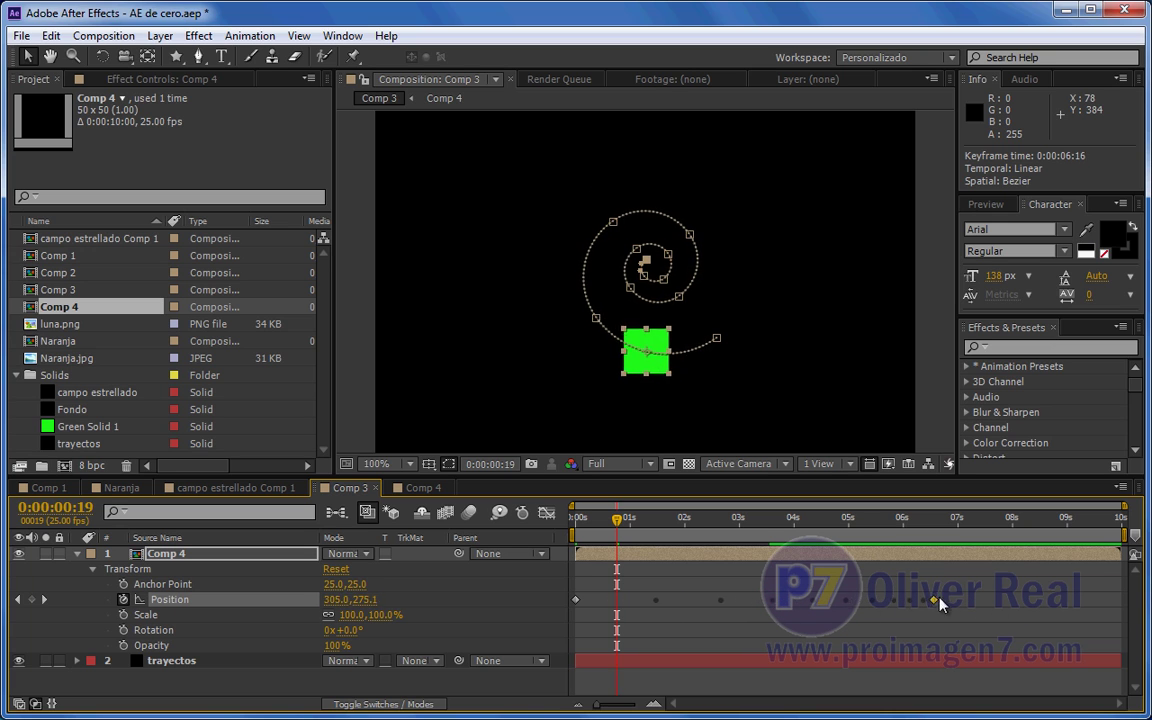
pyautogui.moveTo(617, 518)
pyautogui.mouseDown()
pyautogui.moveTo(752, 518)
pyautogui.moveTo(866, 542)
pyautogui.mouseUp()
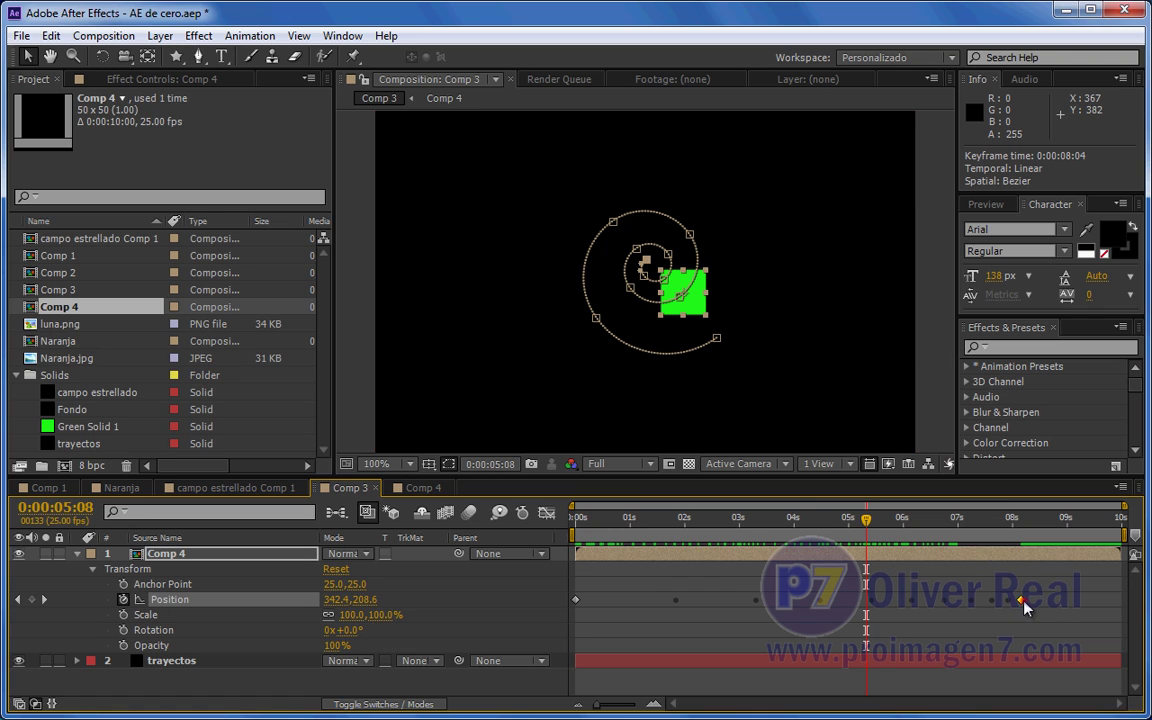
pyautogui.moveTo(1024, 601); pyautogui.dragTo(624, 599)
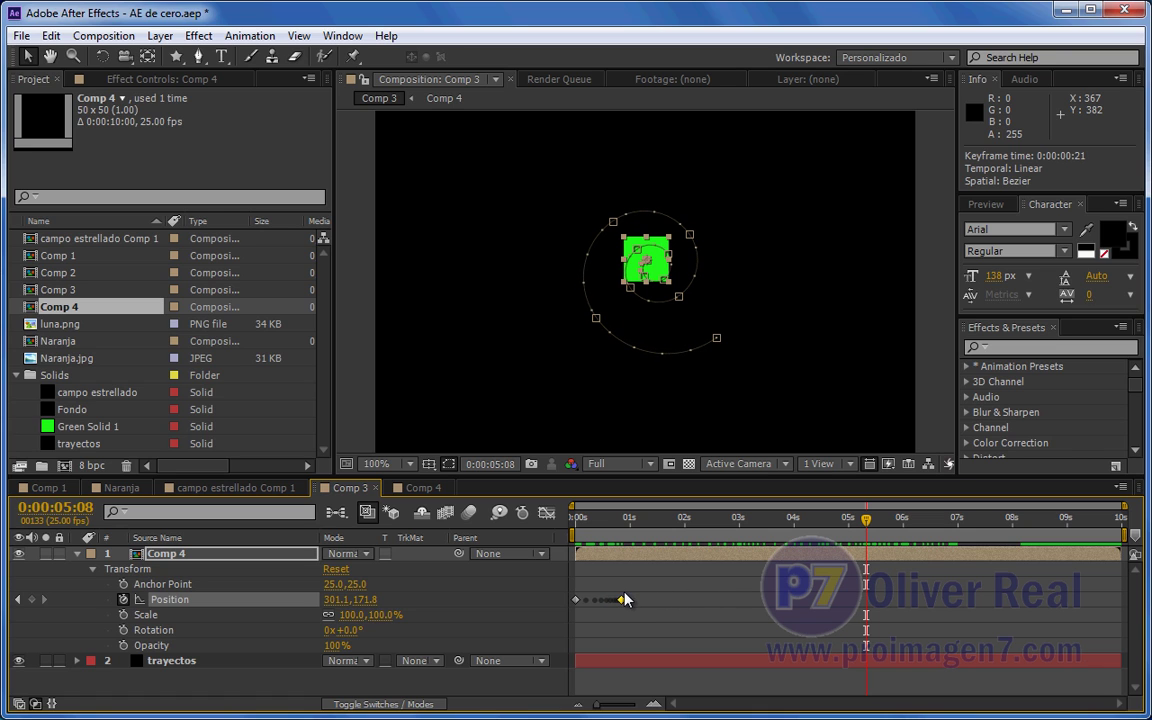
pyautogui.click(576, 519)
pyautogui.moveTo(576, 519)
pyautogui.mouseDown()
pyautogui.moveTo(591, 516)
pyautogui.moveTo(576, 518)
pyautogui.mouseUp()
pyautogui.click(622, 600)
pyautogui.moveTo(622, 600); pyautogui.dragTo(836, 600)
pyautogui.moveTo(582, 519); pyautogui.dragTo(809, 519)
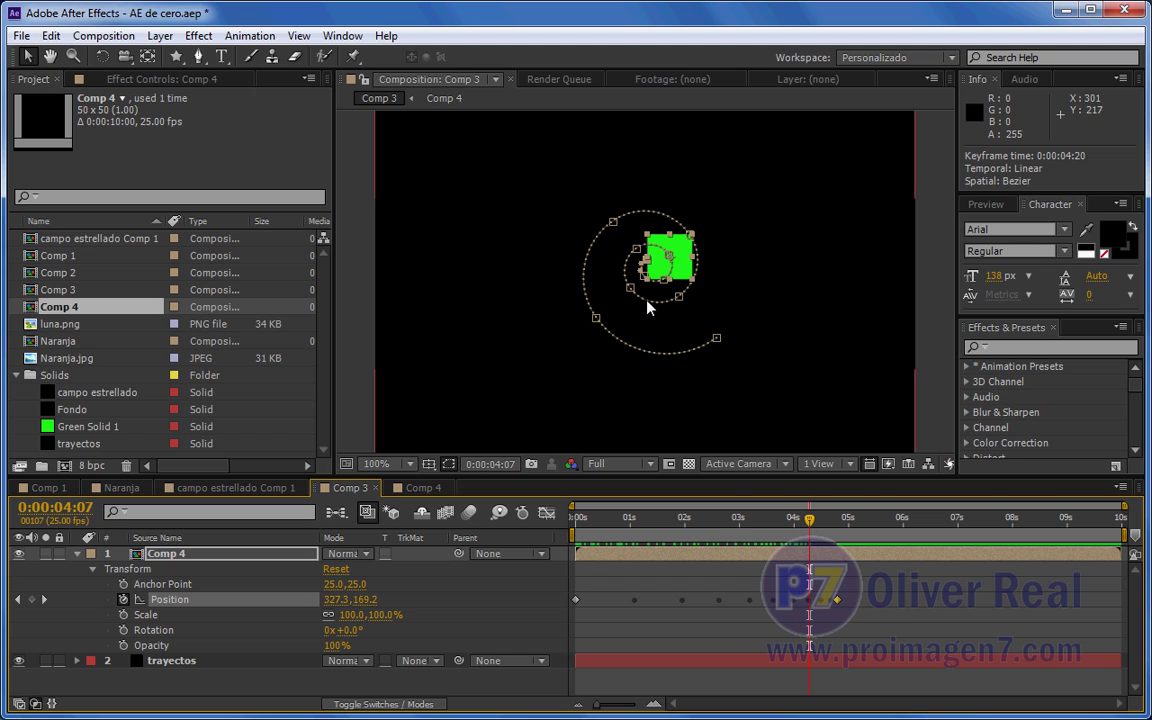